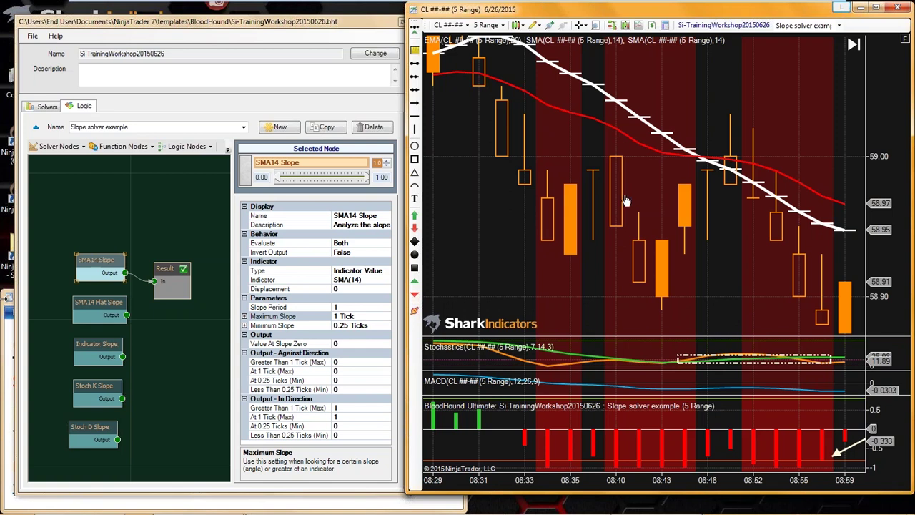
Step: Examine the SiRaven strategy's settings in the chart's strategy list, and close the list without adding a strategy
{"action": "right_click", "coordinate": [466, 153]}
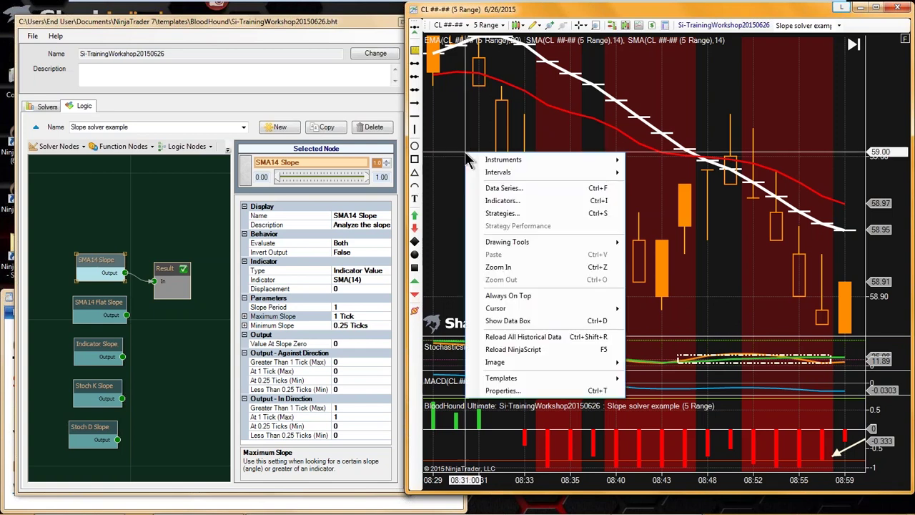
{"action": "left_click", "coordinate": [501, 214]}
{"action": "left_click_drag", "start_coordinate": [561, 112], "coordinate": [337, 75]}
{"action": "left_click", "coordinate": [308, 93]}
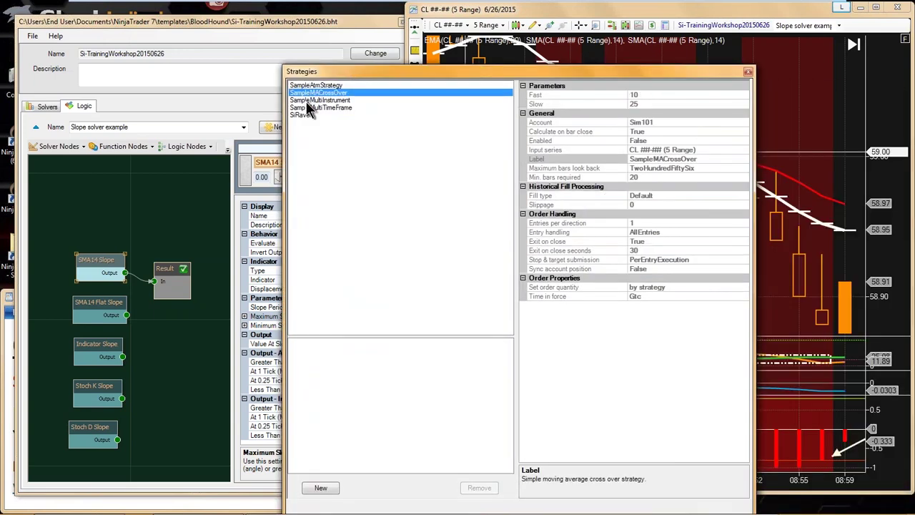
{"action": "left_click", "coordinate": [304, 115]}
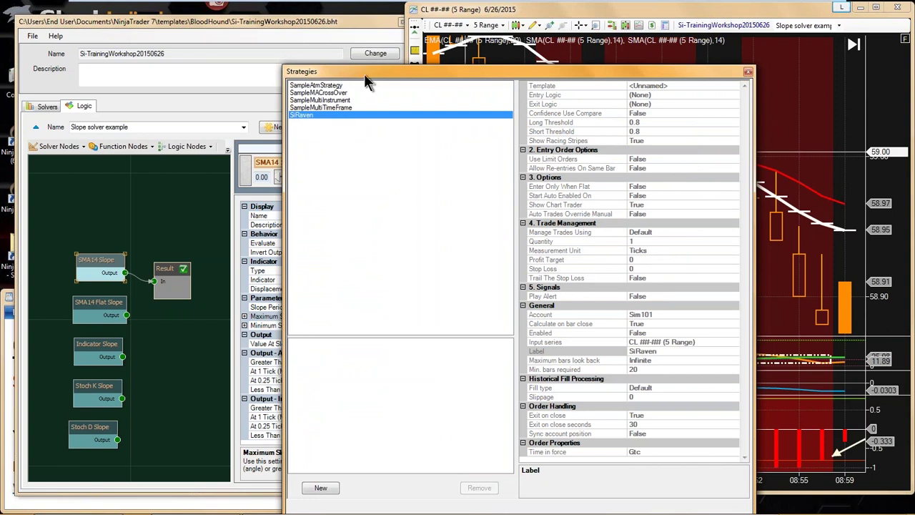
{"action": "left_click_drag", "start_coordinate": [366, 70], "coordinate": [375, 47]}
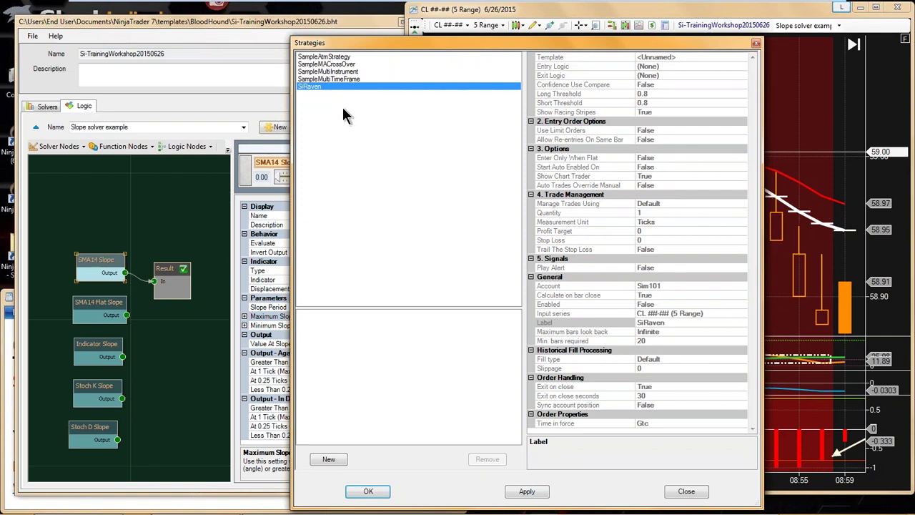
{"action": "left_click", "coordinate": [756, 45]}
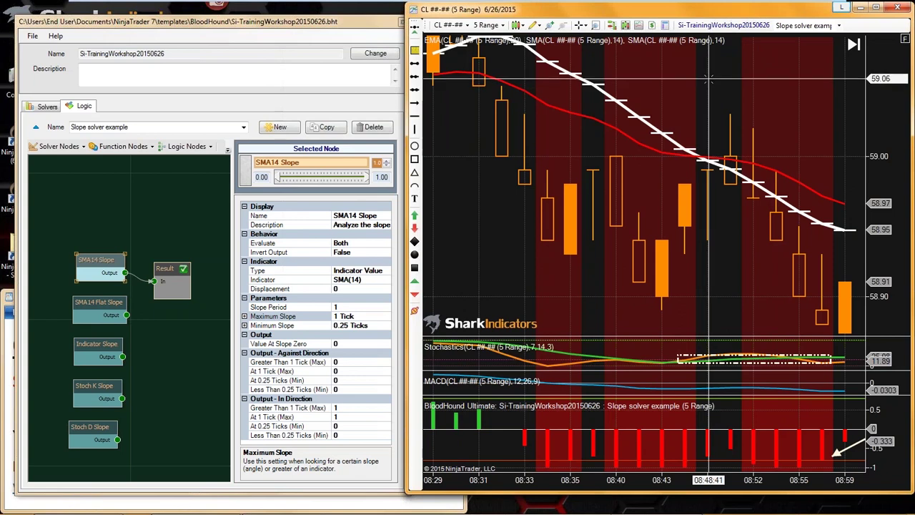
Step: Bring up the Control Center and examine its executions and orders lists
{"action": "mouse_move", "coordinate": [289, 509]}
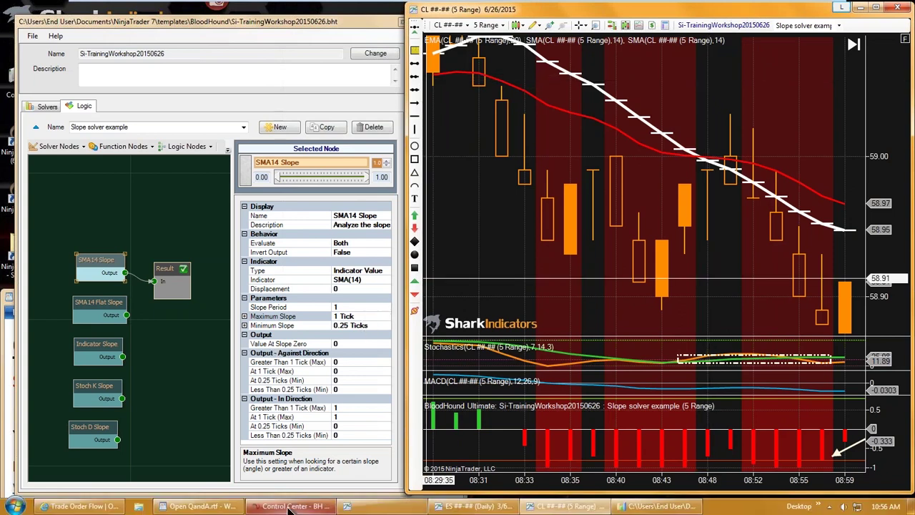
{"action": "left_click", "coordinate": [290, 506]}
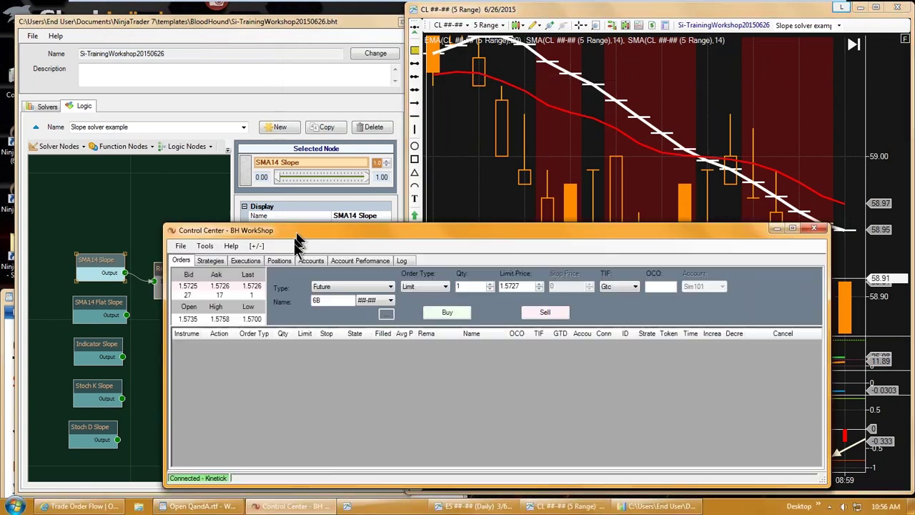
{"action": "left_click_drag", "start_coordinate": [313, 232], "coordinate": [251, 181]}
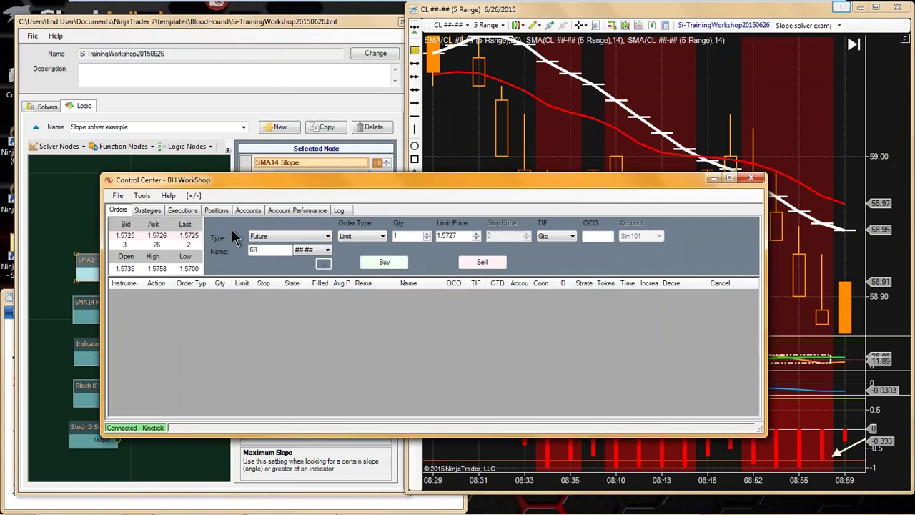
{"action": "left_click", "coordinate": [180, 212]}
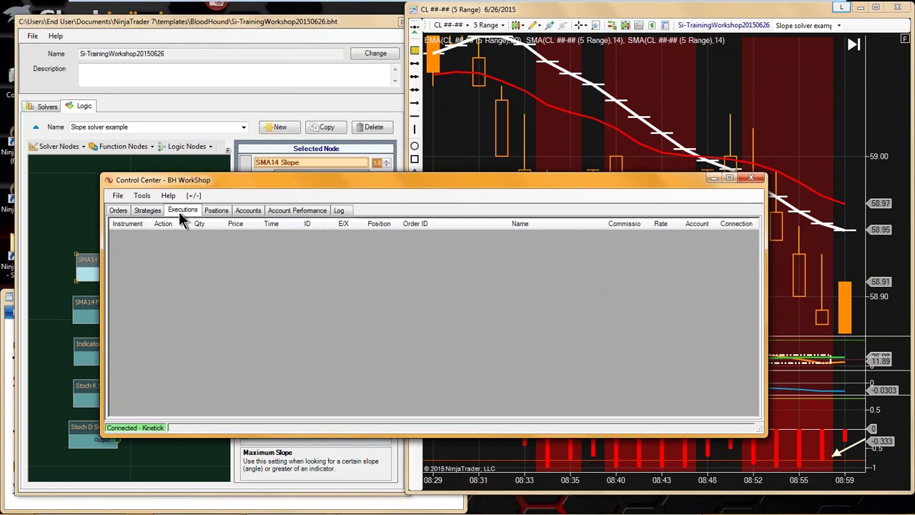
{"action": "left_click", "coordinate": [118, 210]}
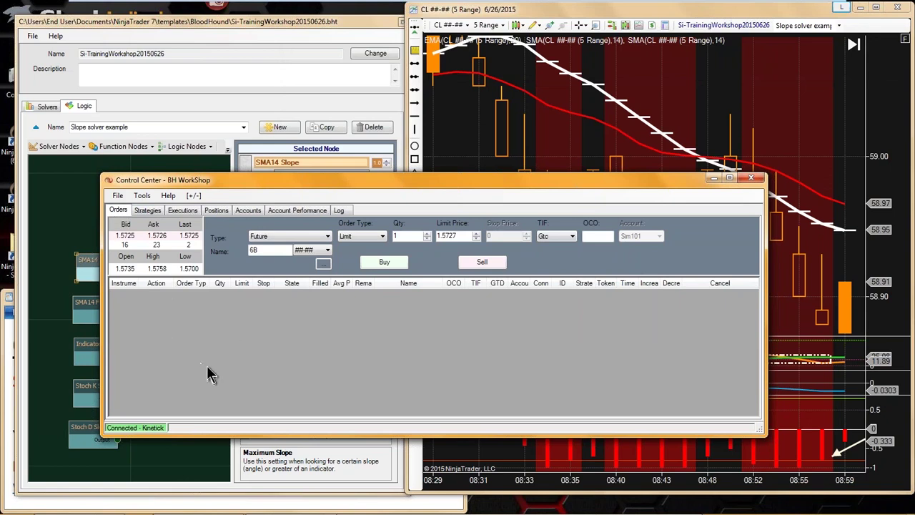
{"action": "left_click", "coordinate": [181, 210]}
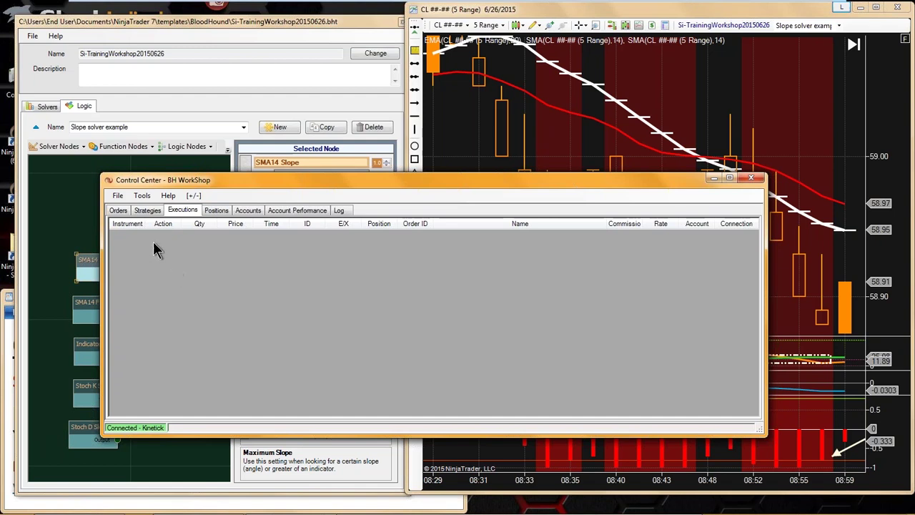
Step: Review the Misc and Data options of the Control Center, including database management, and leave without saving changes
{"action": "left_click", "coordinate": [142, 198]}
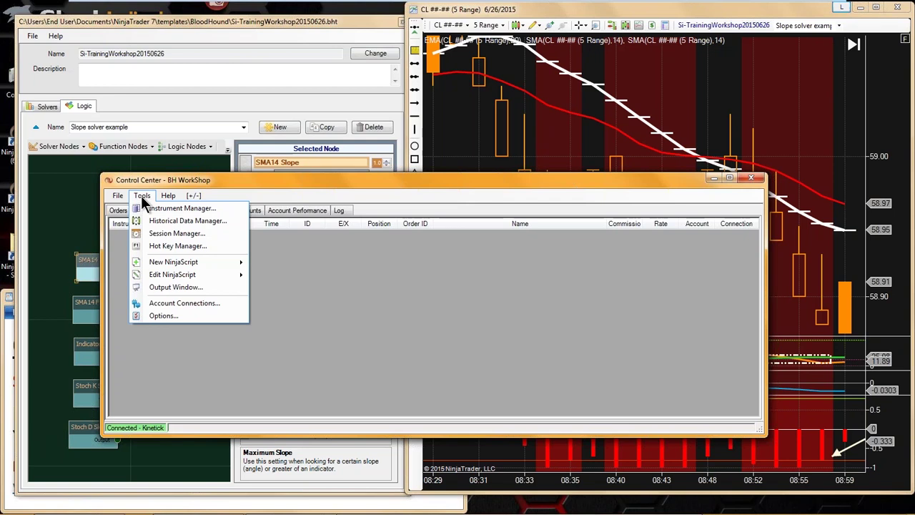
{"action": "left_click", "coordinate": [164, 319]}
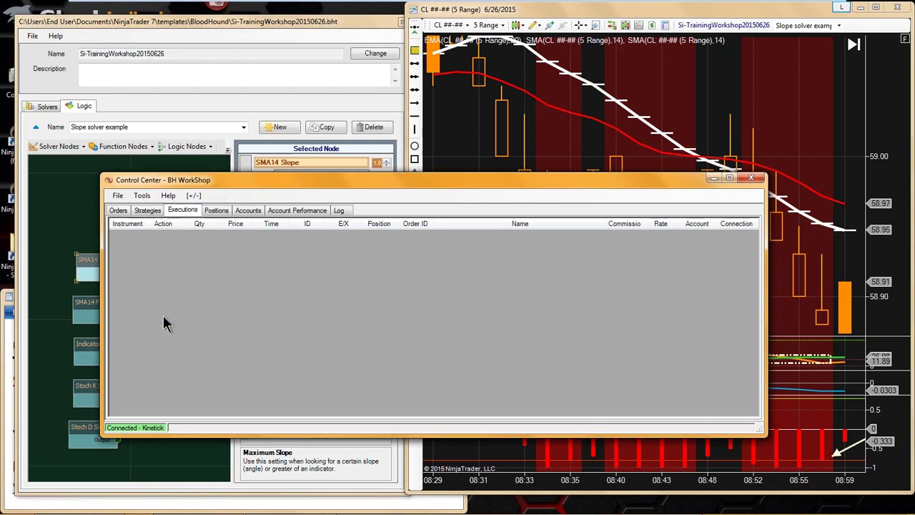
{"action": "left_click_drag", "start_coordinate": [366, 205], "coordinate": [261, 166]}
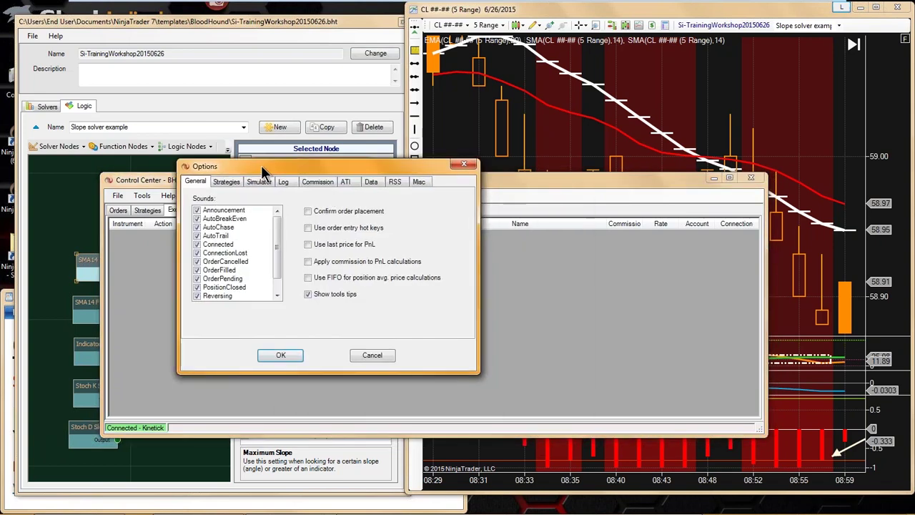
{"action": "left_click", "coordinate": [419, 182]}
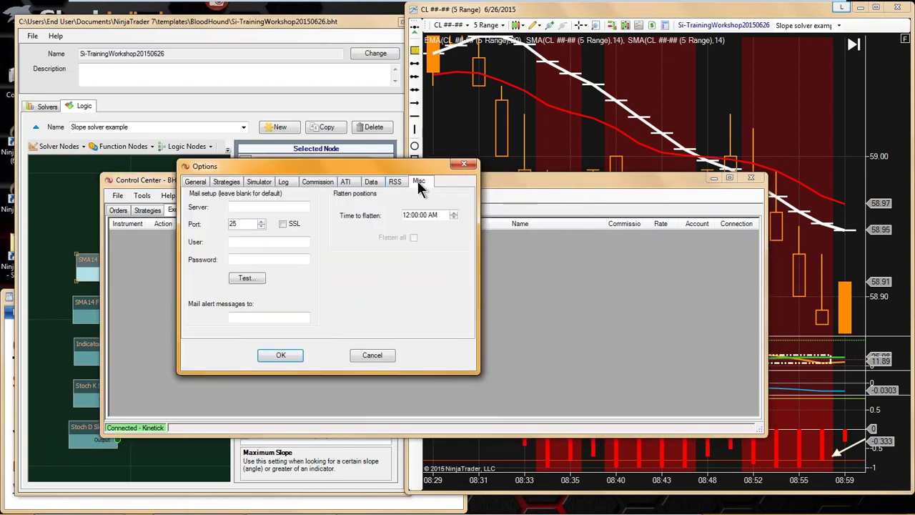
{"action": "left_click", "coordinate": [371, 182]}
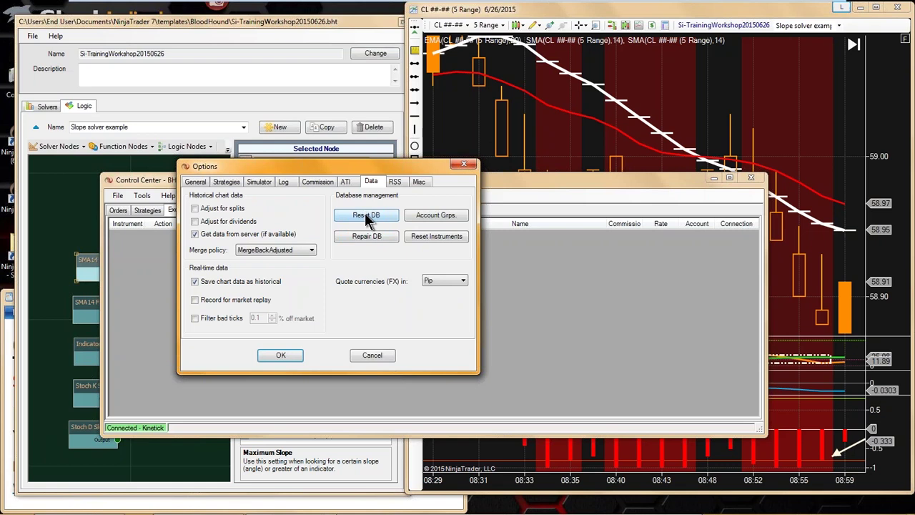
{"action": "left_click_drag", "start_coordinate": [350, 169], "coordinate": [552, 173]}
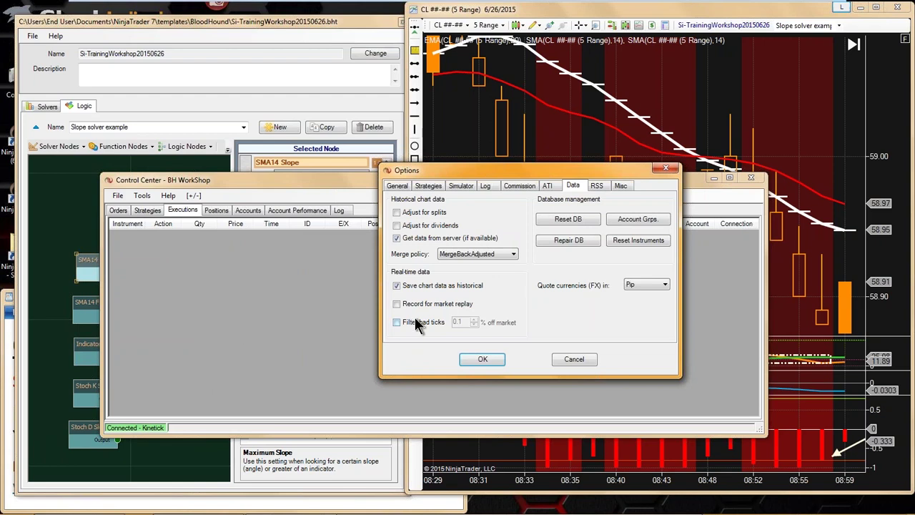
{"action": "left_click", "coordinate": [575, 359]}
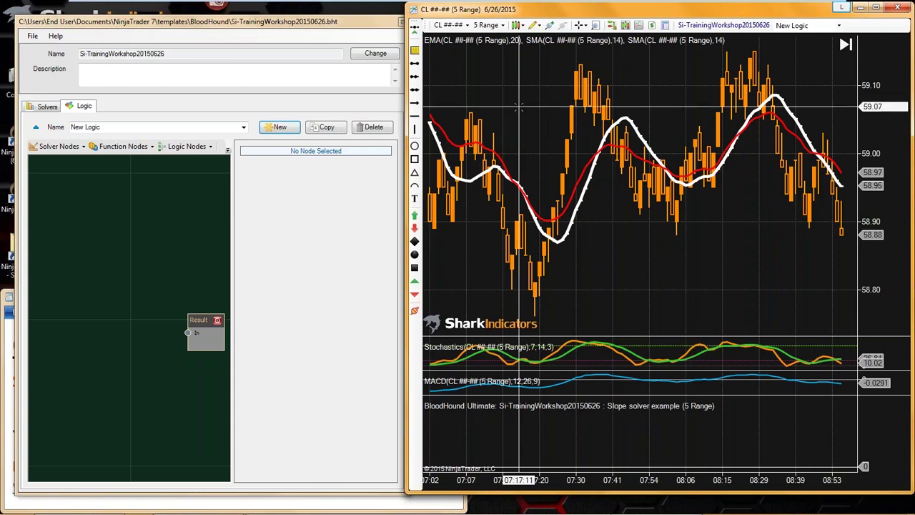
Step: Widen the CL 5 Range chart window and add the SiSwingsHighsLows indicator to the chart's indicator list
{"action": "left_click_drag", "start_coordinate": [406, 204], "coordinate": [231, 204]}
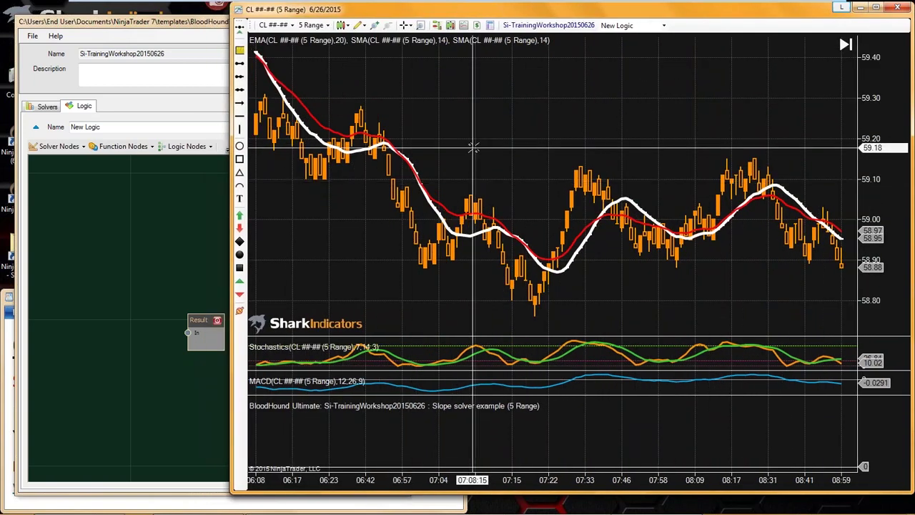
{"action": "left_click_drag", "start_coordinate": [486, 133], "coordinate": [516, 133]}
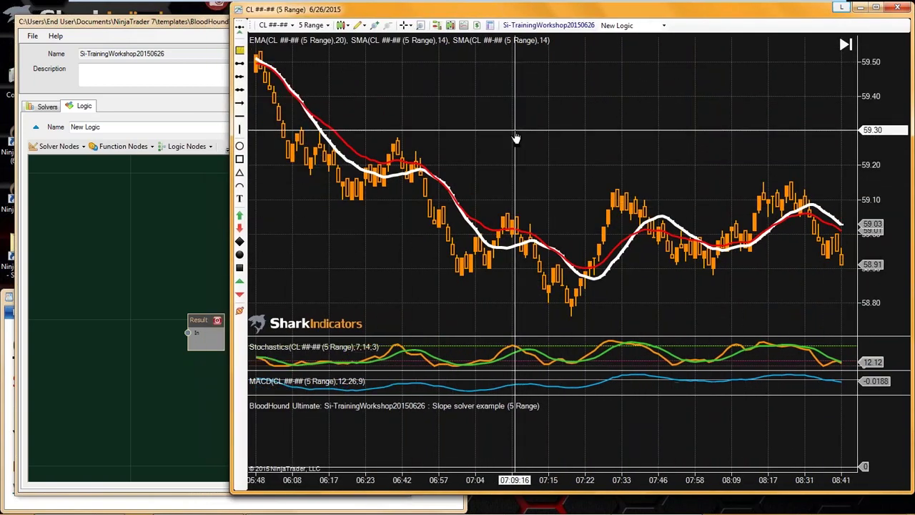
{"action": "right_click", "coordinate": [515, 133]}
{"action": "left_click", "coordinate": [542, 180]}
{"action": "left_click_drag", "start_coordinate": [532, 118], "coordinate": [516, 36]}
{"action": "left_click", "coordinate": [429, 195]}
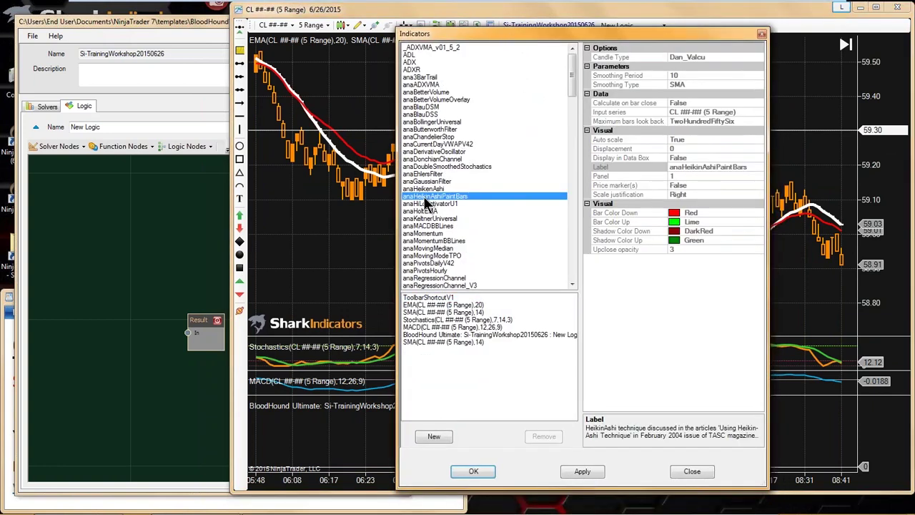
{"action": "key", "text": "s"}
{"action": "left_click", "coordinate": [572, 262]}
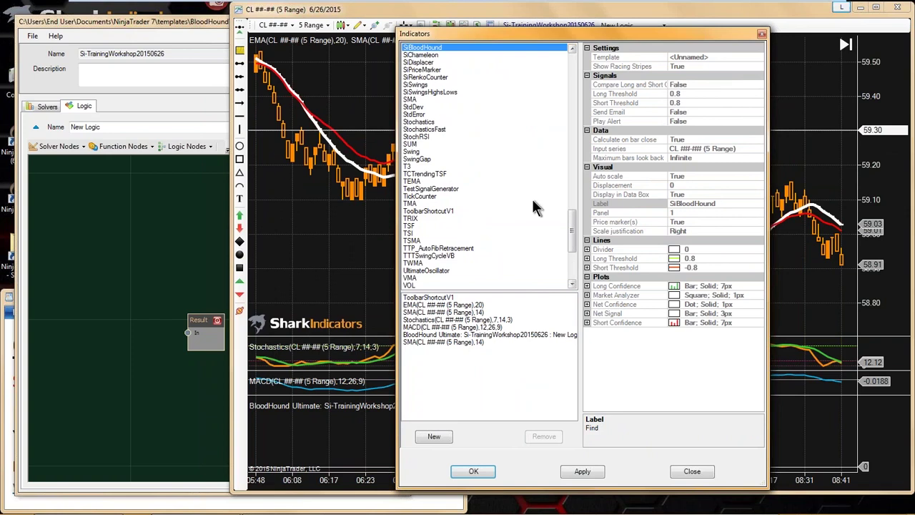
{"action": "double_click", "coordinate": [424, 92]}
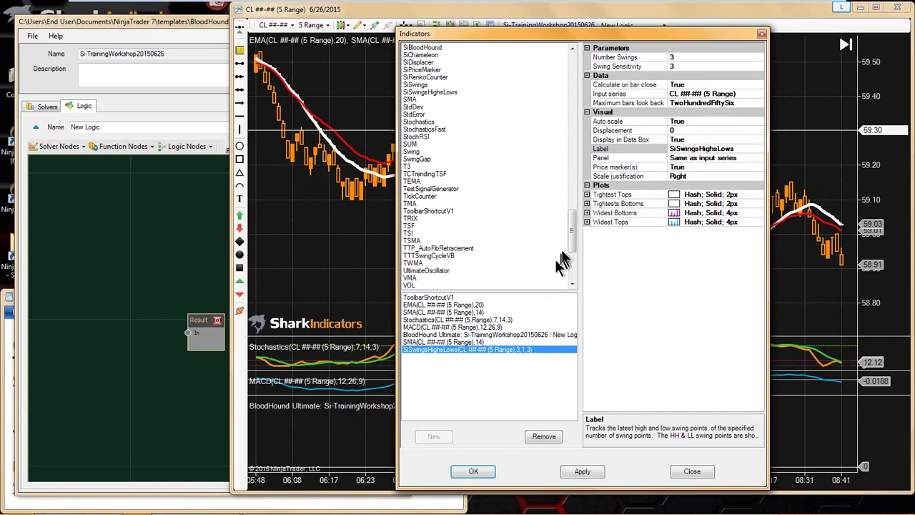
Step: Check the Widest Tops and Widest Bottoms plot settings, set Number Swings to 4, and apply the indicator to the chart
{"action": "left_click", "coordinate": [587, 221]}
{"action": "left_click", "coordinate": [587, 212]}
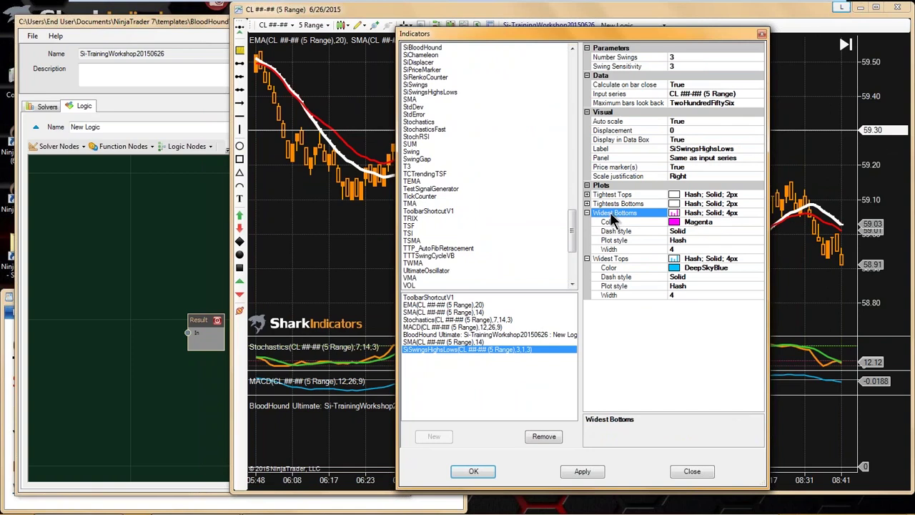
{"action": "left_click", "coordinate": [612, 258]}
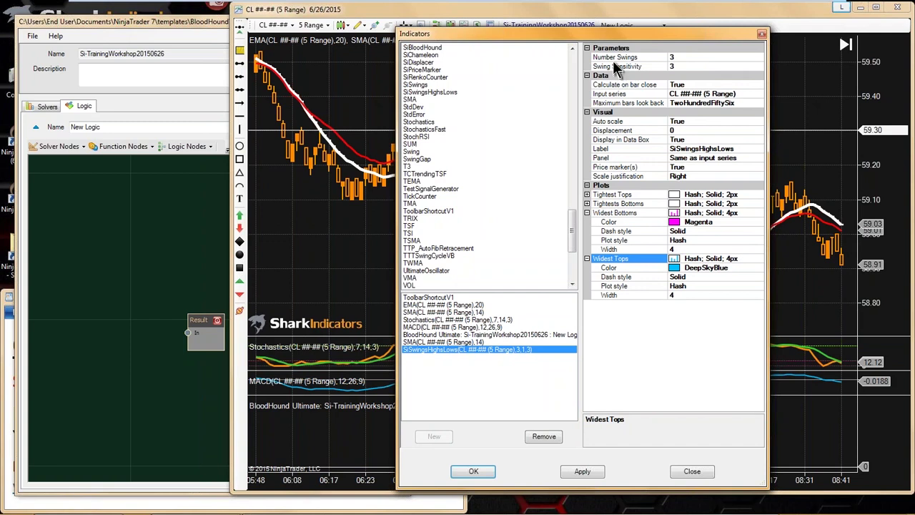
{"action": "left_click", "coordinate": [678, 57]}
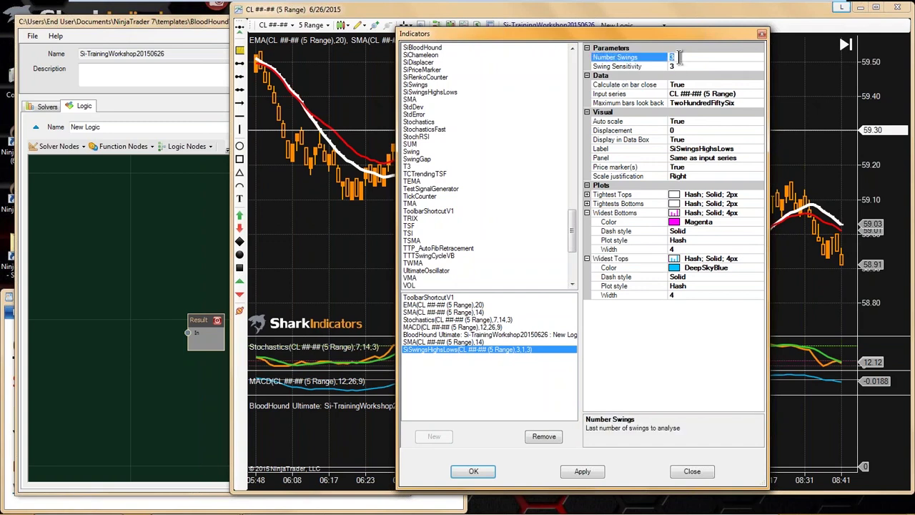
{"action": "type", "text": "4"}
{"action": "left_click", "coordinate": [479, 473]}
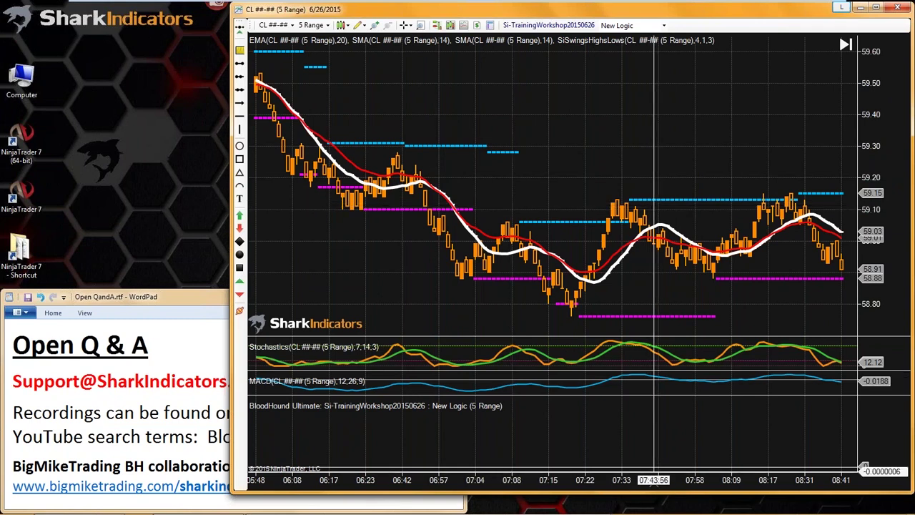
Step: Draw an ellipse around the rising candles that cross the blue swing-high line near 07:29
{"action": "scroll", "coordinate": [650, 456], "scroll_direction": "up", "scroll_amount": 5}
{"action": "left_click_drag", "start_coordinate": [408, 315], "coordinate": [676, 280]}
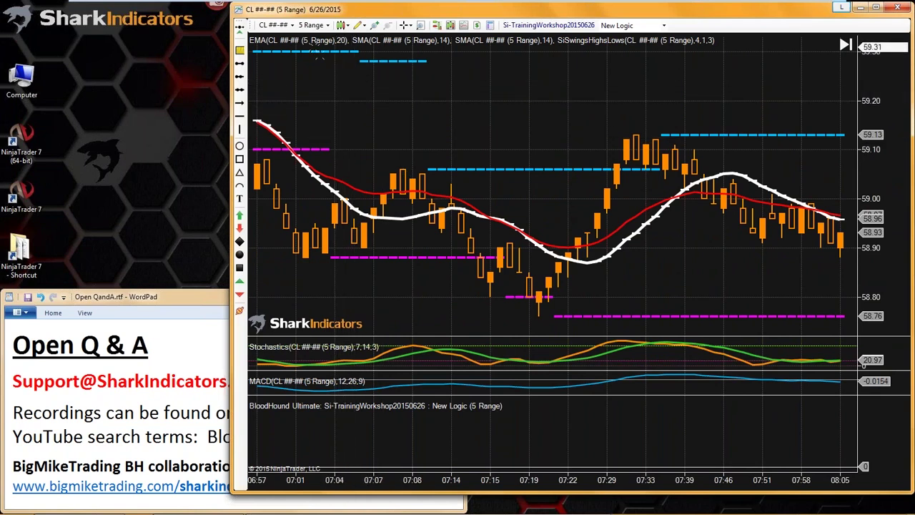
{"action": "left_click", "coordinate": [240, 147]}
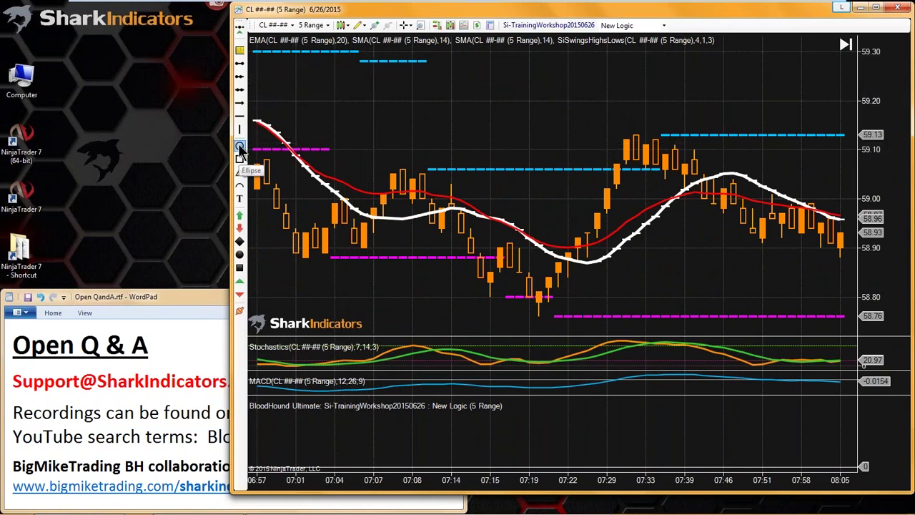
{"action": "left_click_drag", "start_coordinate": [585, 141], "coordinate": [632, 228]}
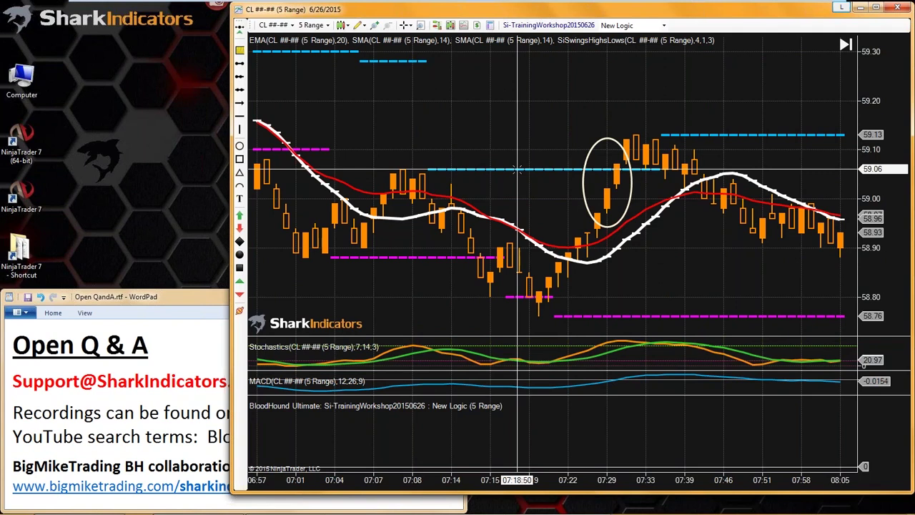
{"action": "left_click_drag", "start_coordinate": [607, 219], "coordinate": [579, 204]}
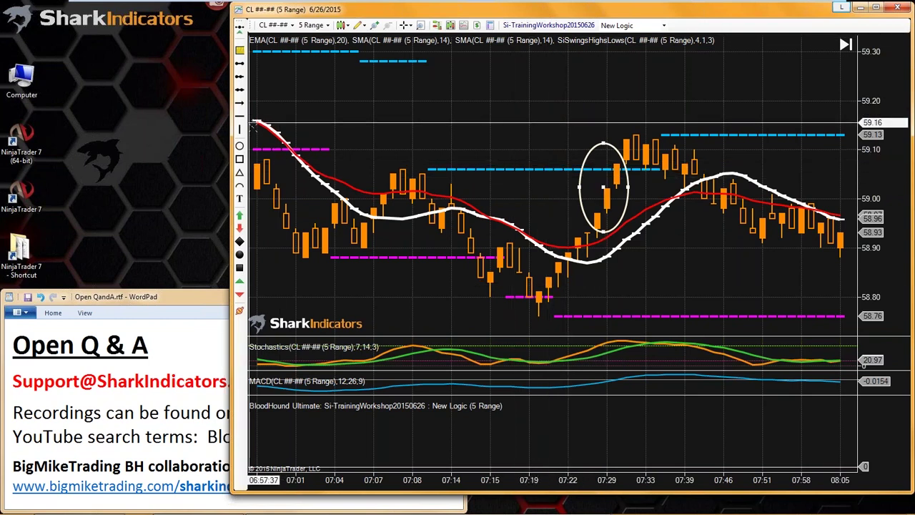
Step: Narrow the chart window and open the Si-TrainingWorkshop20150626 template's New Logic in the BloodHound editor beside it
{"action": "left_click_drag", "start_coordinate": [230, 106], "coordinate": [455, 106]}
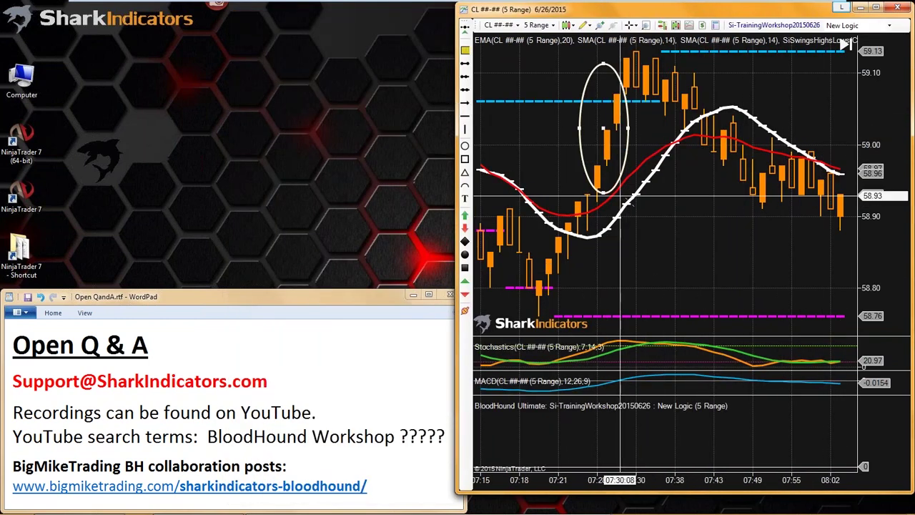
{"action": "left_click_drag", "start_coordinate": [717, 261], "coordinate": [737, 265]}
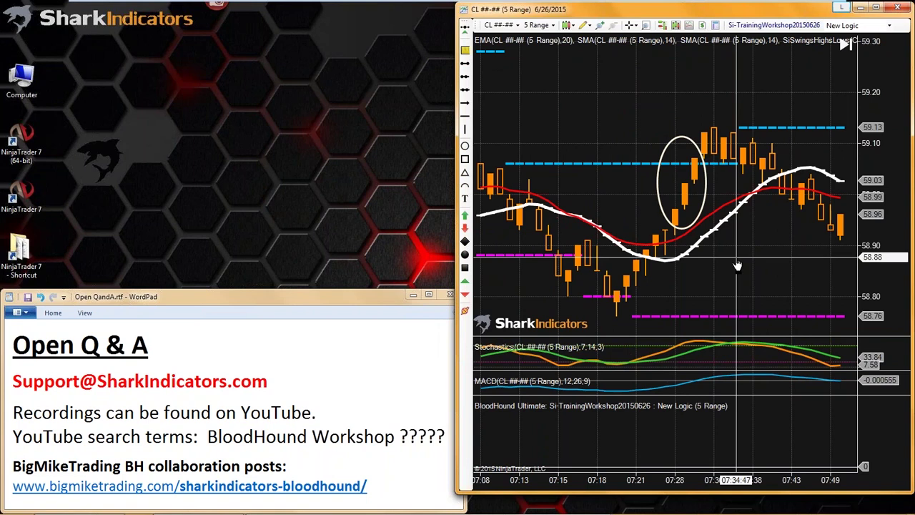
{"action": "left_click", "coordinate": [774, 25]}
{"action": "left_click_drag", "start_coordinate": [315, 51], "coordinate": [260, 13]}
{"action": "left_click_drag", "start_coordinate": [405, 375], "coordinate": [452, 487]}
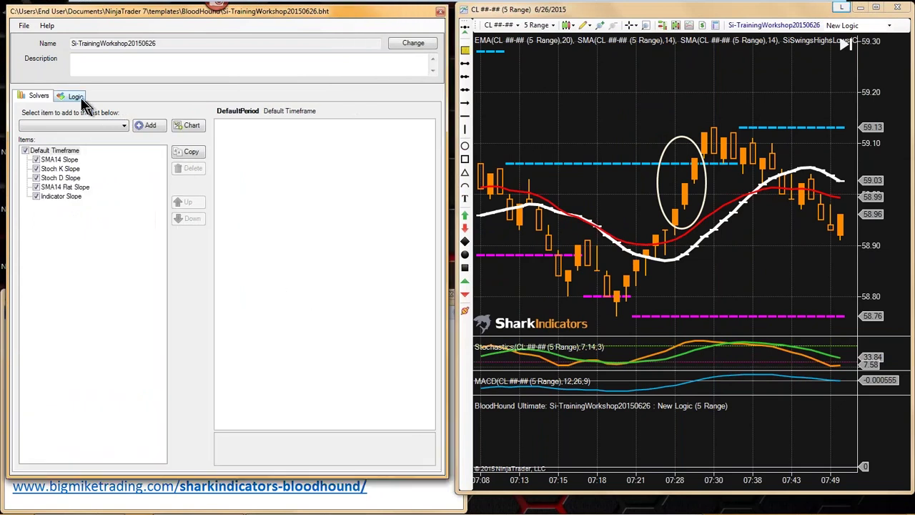
{"action": "left_click", "coordinate": [78, 98]}
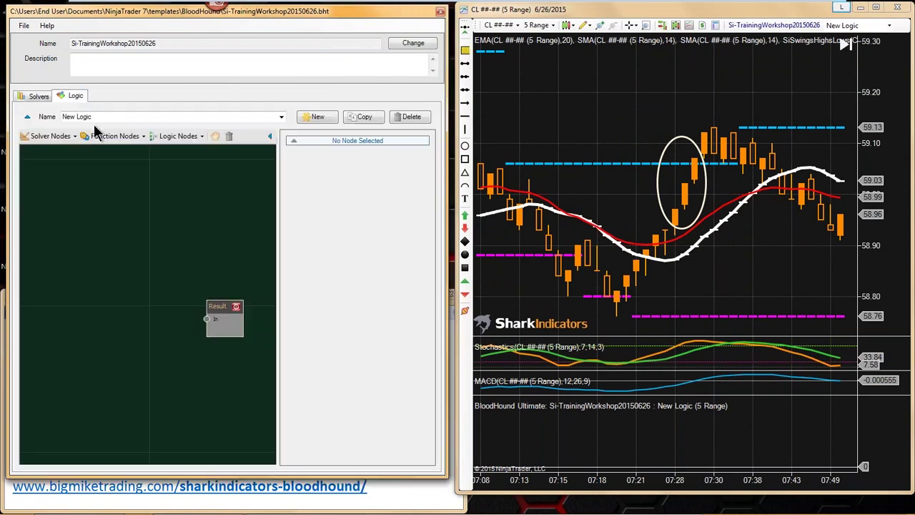
Step: Add an Indicator Inflection solver to New Logic and connect its output to the Result node, viewing the signal inside the chart's ellipse
{"action": "left_click", "coordinate": [52, 138]}
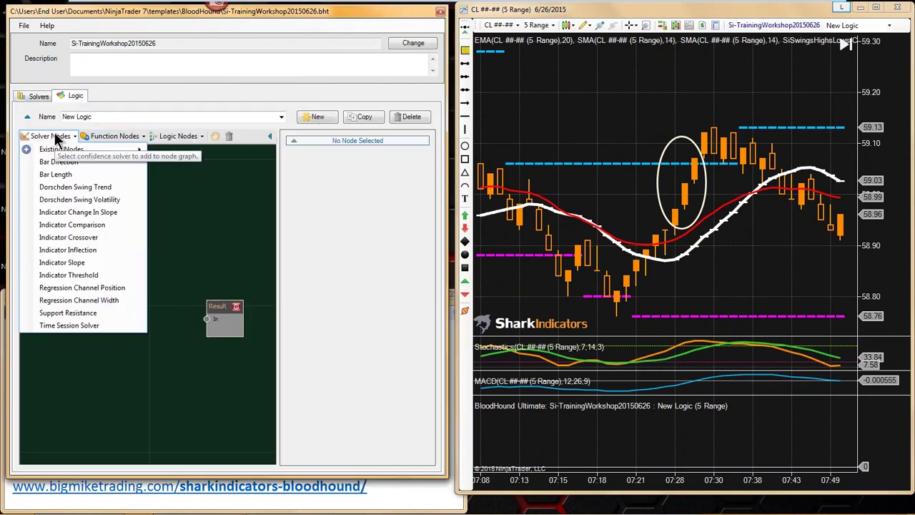
{"action": "left_click", "coordinate": [71, 254]}
{"action": "left_click_drag", "start_coordinate": [170, 310], "coordinate": [206, 318]}
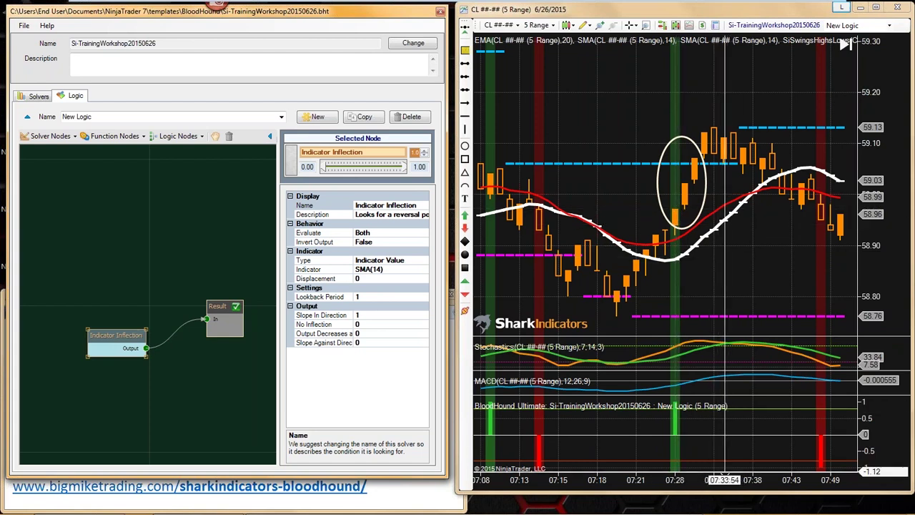
{"action": "scroll", "coordinate": [600, 466], "scroll_direction": "up", "scroll_amount": 4}
{"action": "left_click_drag", "start_coordinate": [572, 275], "coordinate": [745, 275]}
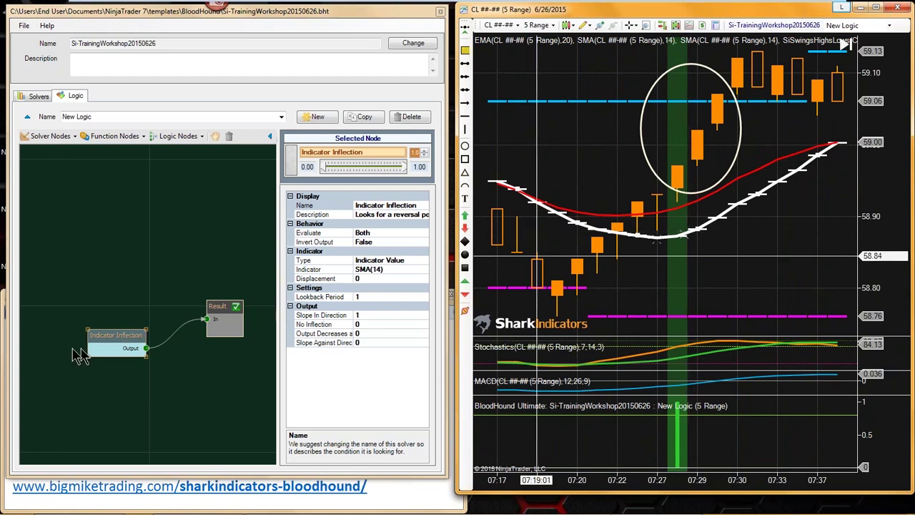
Step: Place the inflection solver node higher in the logic graph and rename it Signal SMA14 Infl
{"action": "left_click_drag", "start_coordinate": [93, 336], "coordinate": [65, 256]}
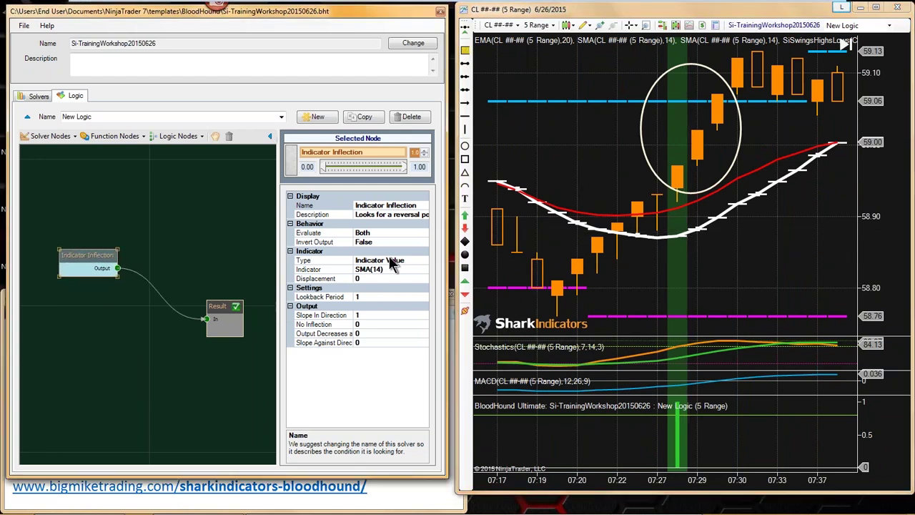
{"action": "left_click", "coordinate": [384, 204]}
{"action": "left_click_drag", "start_coordinate": [384, 204], "coordinate": [346, 205]}
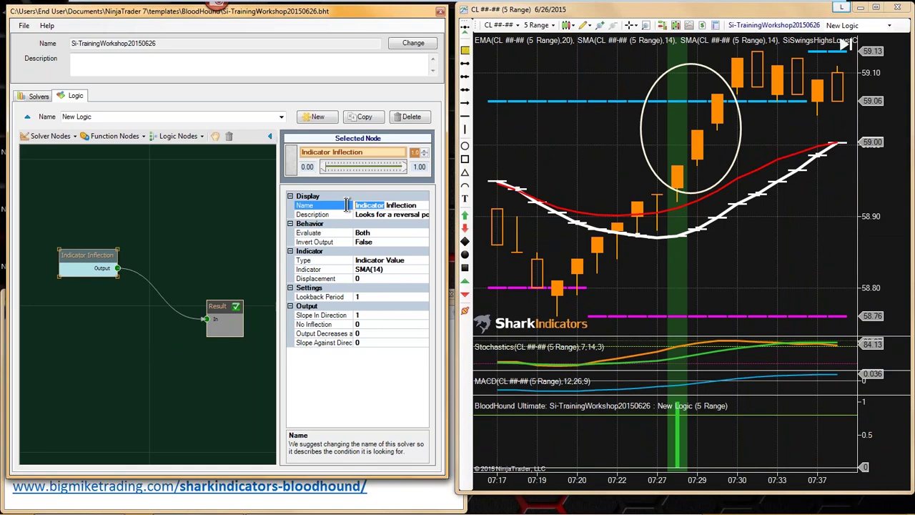
{"action": "type", "text": "Signal"}
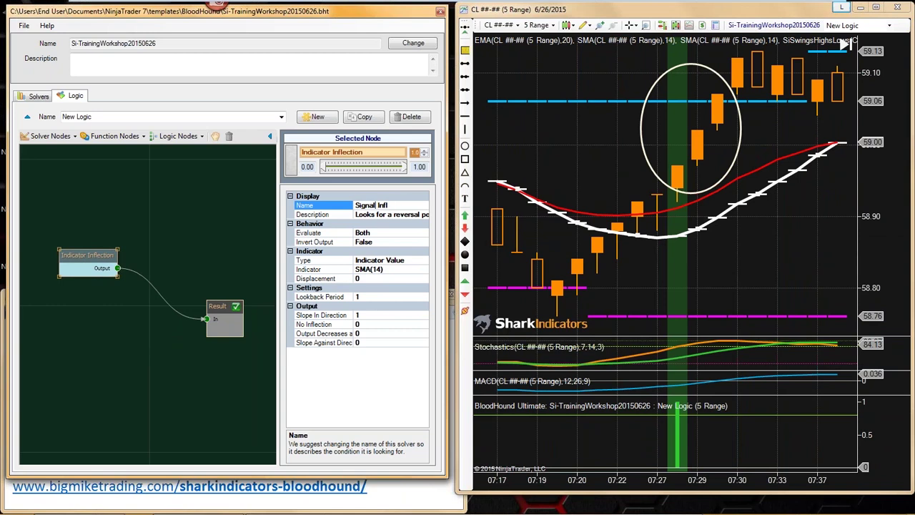
{"action": "type", "text": "SMA14"}
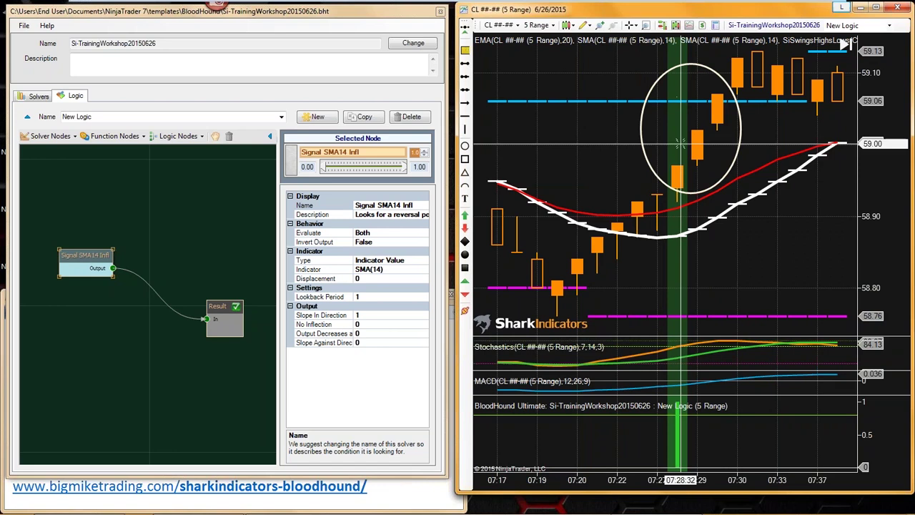
{"action": "mouse_move", "coordinate": [76, 254]}
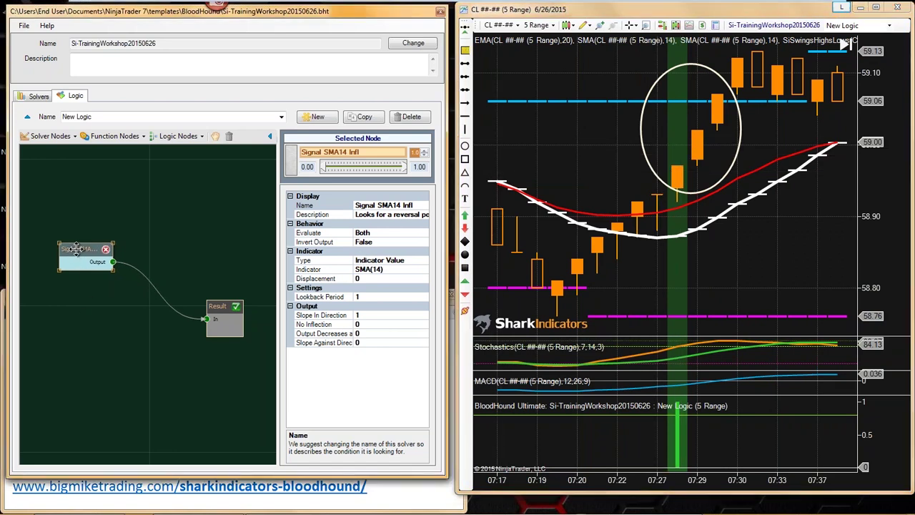
Step: Add a Support Resistance solver below the Signal SMA14 Infl node and connect its output to the Result node
{"action": "left_click", "coordinate": [53, 136]}
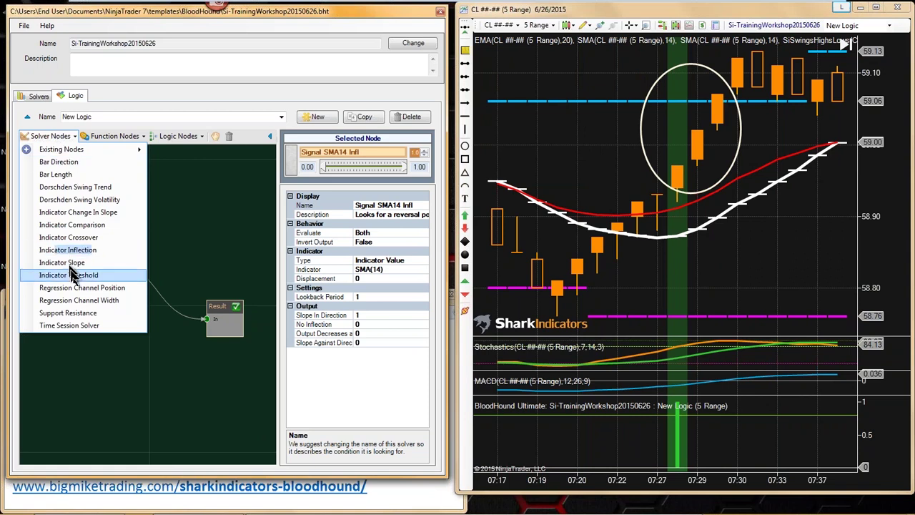
{"action": "left_click", "coordinate": [66, 313]}
{"action": "left_click", "coordinate": [85, 318]}
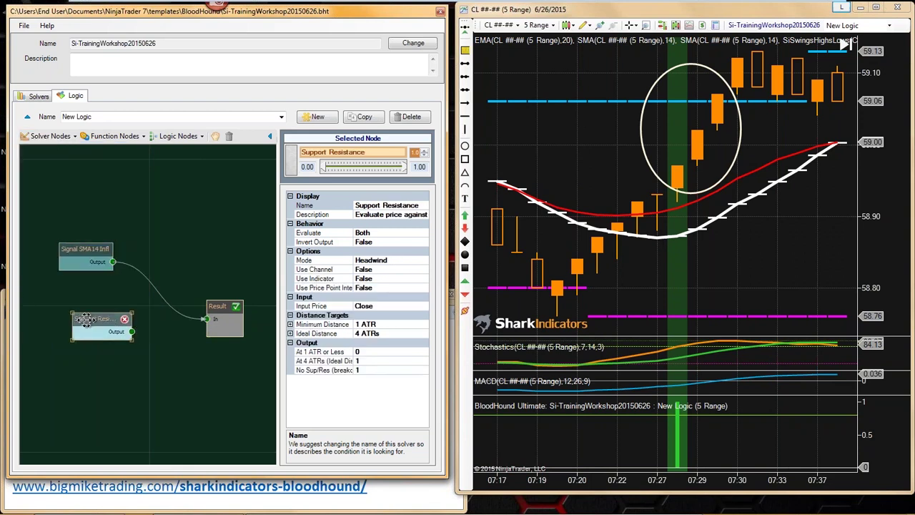
{"action": "left_click_drag", "start_coordinate": [84, 319], "coordinate": [205, 326]}
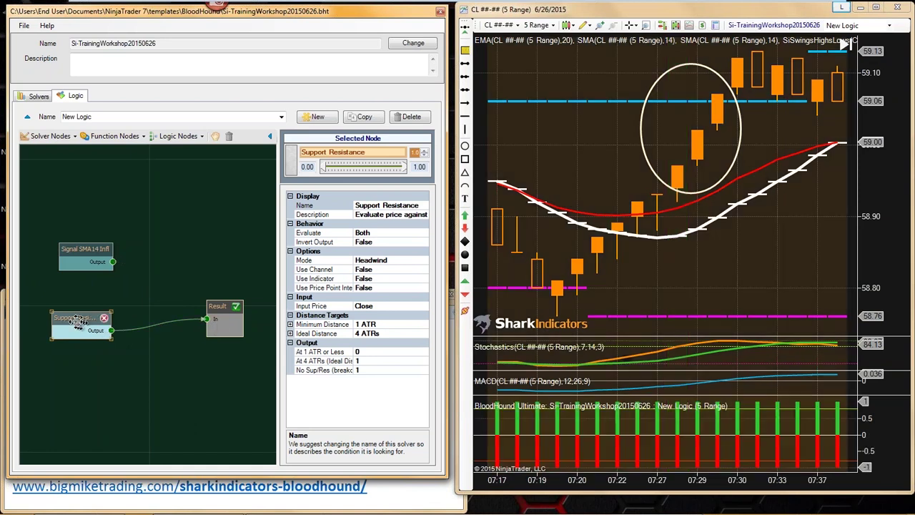
Step: Move the Support Resistance and Result nodes closer together and widen the node properties area
{"action": "left_click_drag", "start_coordinate": [72, 319], "coordinate": [77, 319]}
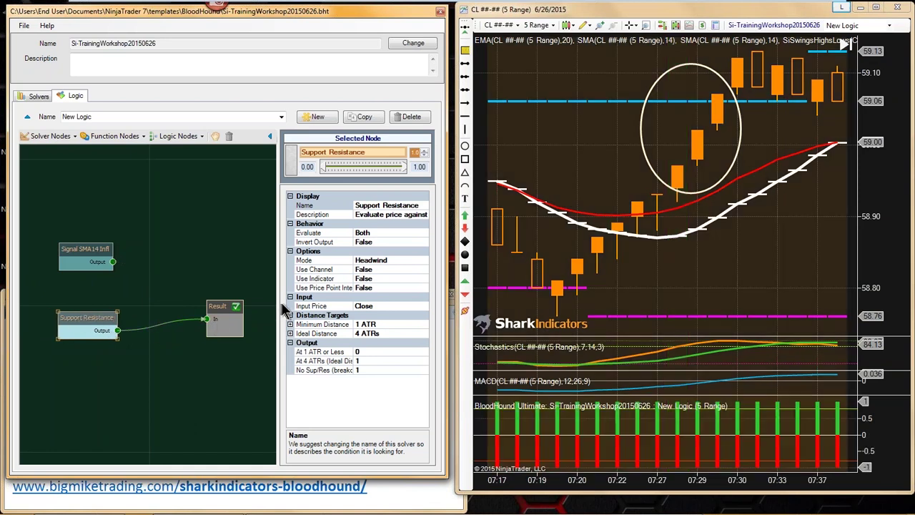
{"action": "left_click_drag", "start_coordinate": [216, 306], "coordinate": [199, 306]}
{"action": "left_click_drag", "start_coordinate": [82, 318], "coordinate": [91, 318]}
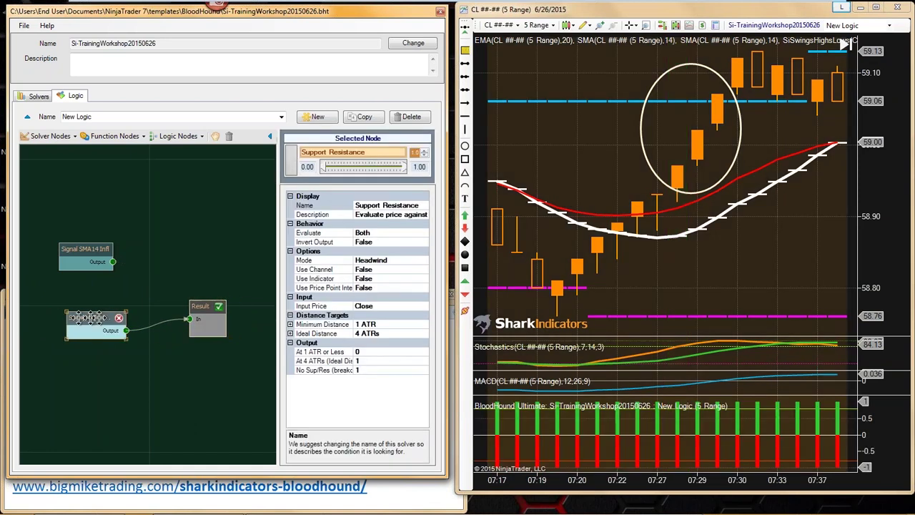
{"action": "left_click_drag", "start_coordinate": [271, 313], "coordinate": [243, 312]}
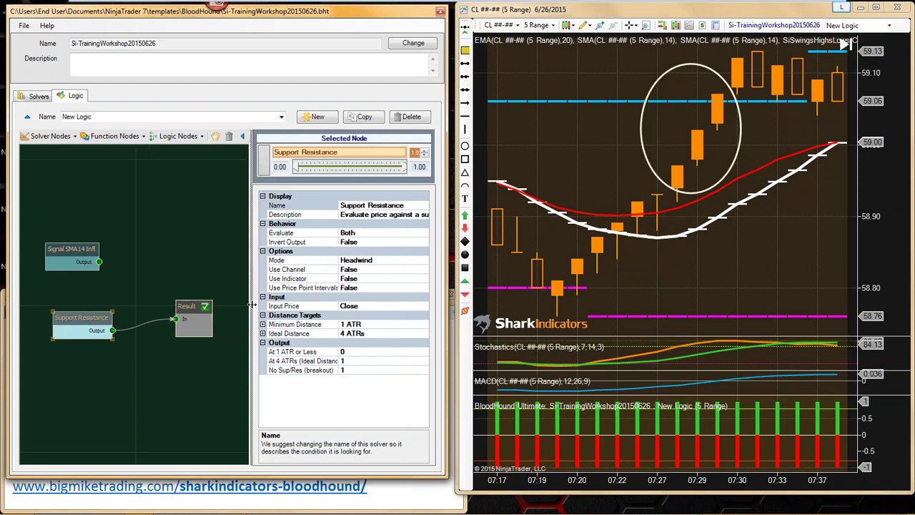
Step: Rename the Support Resistance node as SwingHiLo HH/LL S/R
{"action": "left_click", "coordinate": [342, 206]}
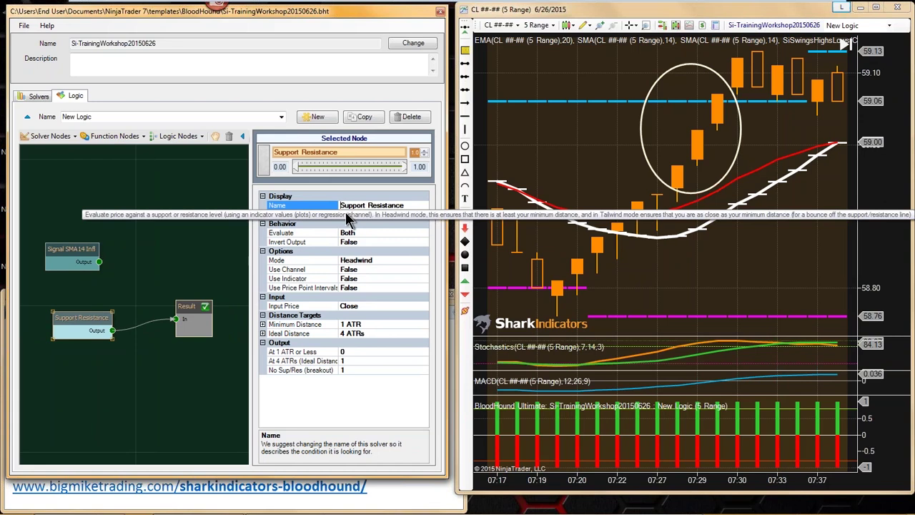
{"action": "key", "text": "Delete"}
{"action": "key", "text": "Delete"}
{"action": "key", "text": "Delete"}
{"action": "key", "text": "Delete"}
{"action": "key", "text": "Delete"}
{"action": "key", "text": "Delete"}
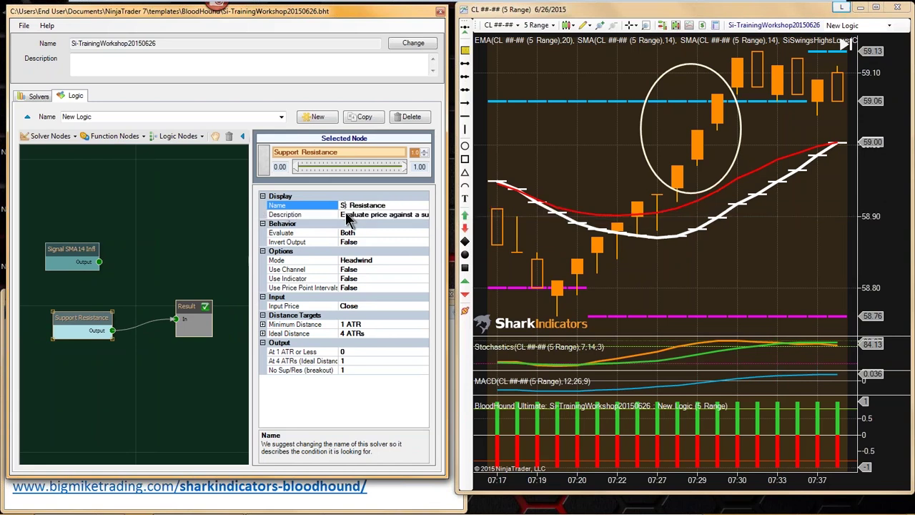
{"action": "type", "text": "/LL S/R"}
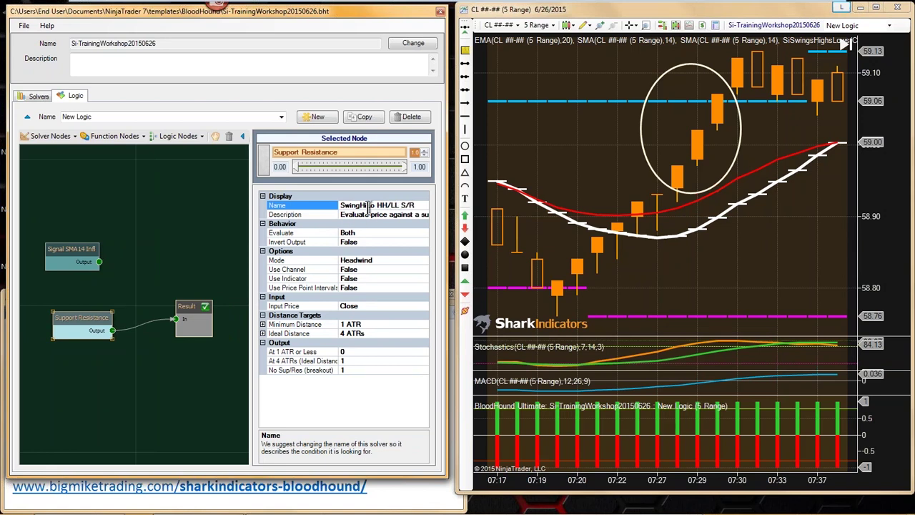
{"action": "left_click", "coordinate": [295, 278]}
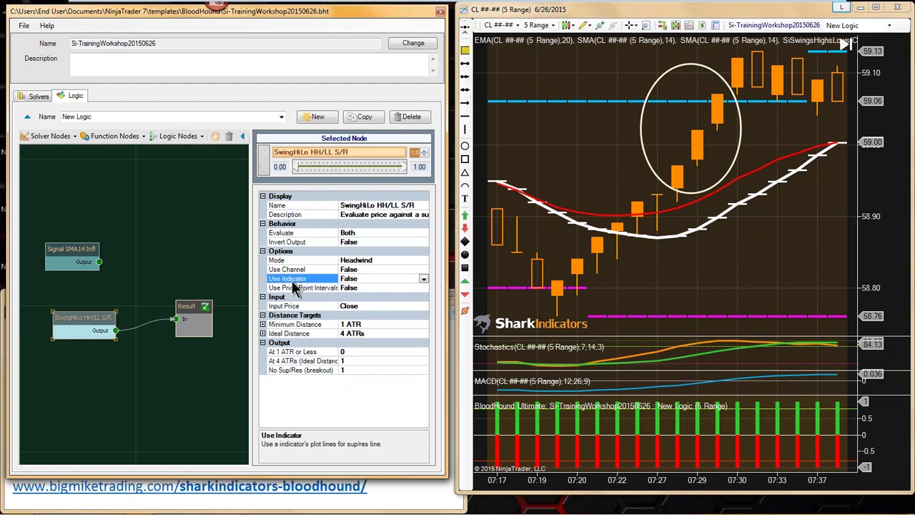
Step: Examine the S/R node's Mode setting and select the ellipse around the rising candles on the chart
{"action": "left_click", "coordinate": [336, 261]}
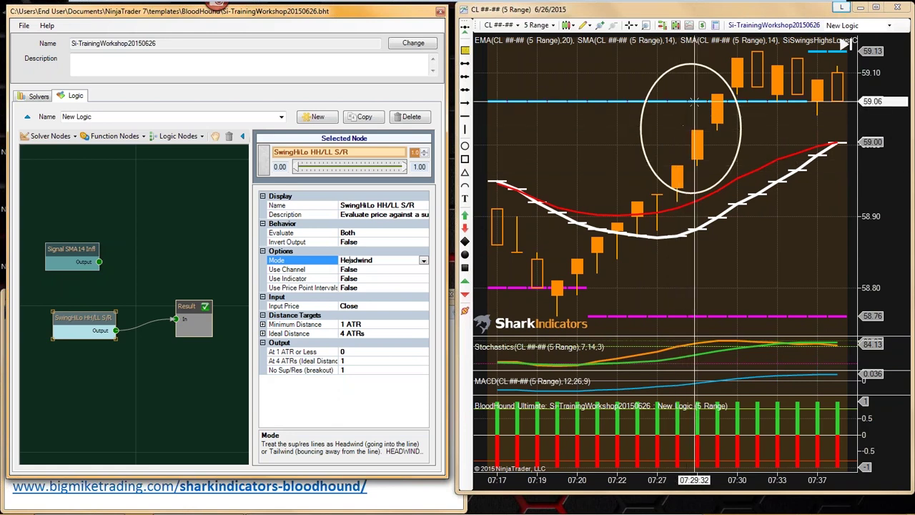
{"action": "left_click", "coordinate": [649, 160]}
{"action": "left_click_drag", "start_coordinate": [649, 160], "coordinate": [649, 164]}
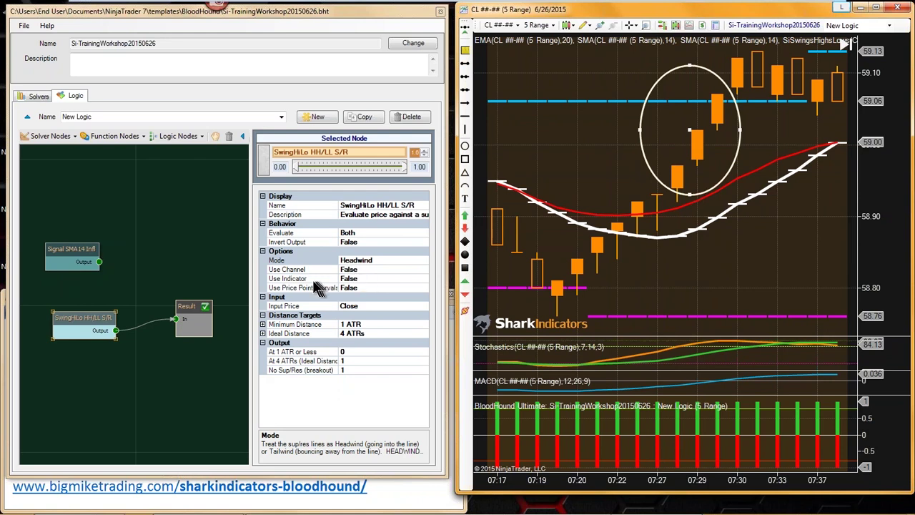
Step: Set Use Indicator to True for the SwingHiLo HH/LL S/R node
{"action": "left_click", "coordinate": [291, 279]}
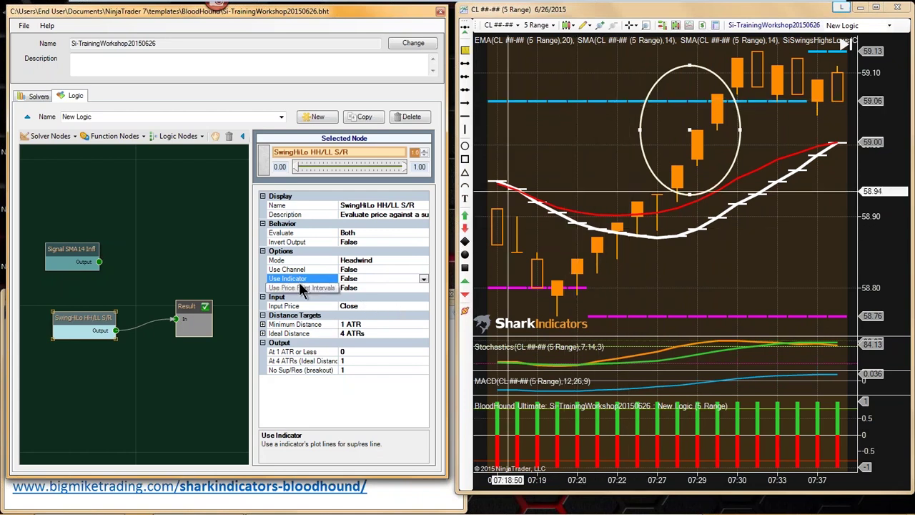
{"action": "left_click", "coordinate": [423, 278]}
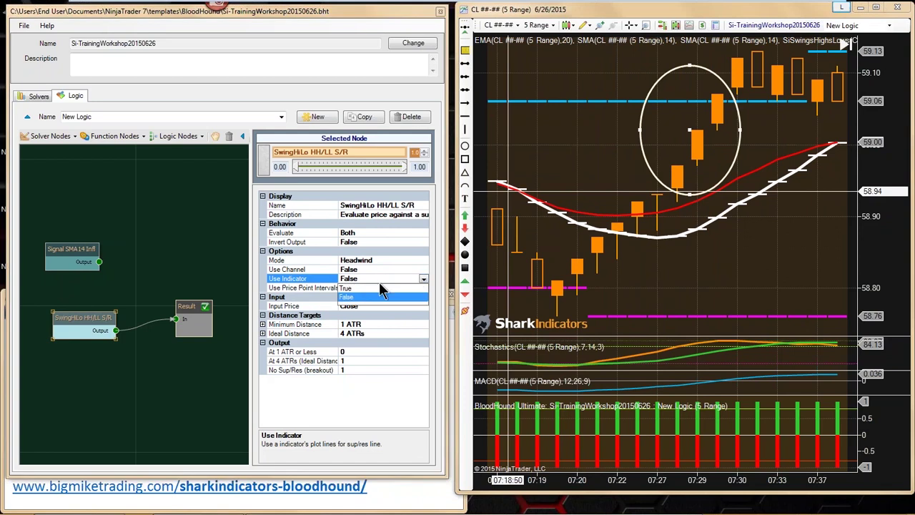
{"action": "left_click", "coordinate": [354, 293]}
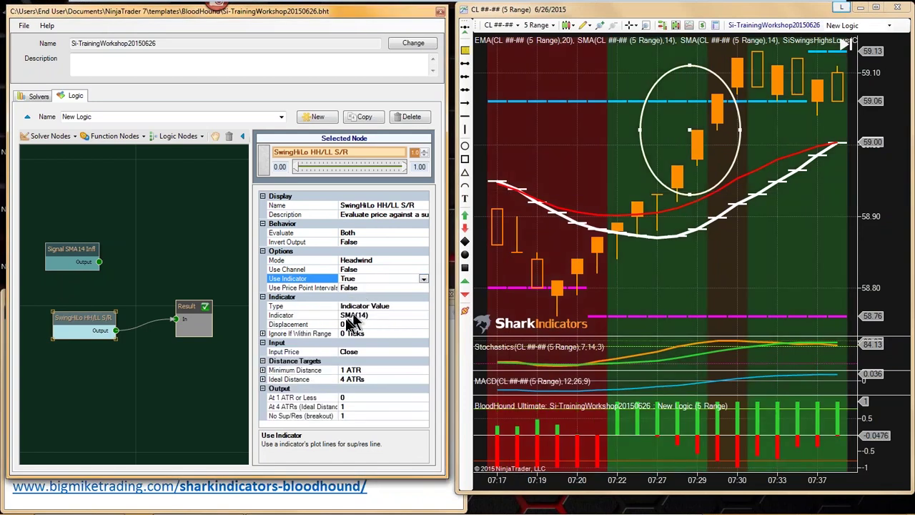
{"action": "left_click", "coordinate": [283, 297]}
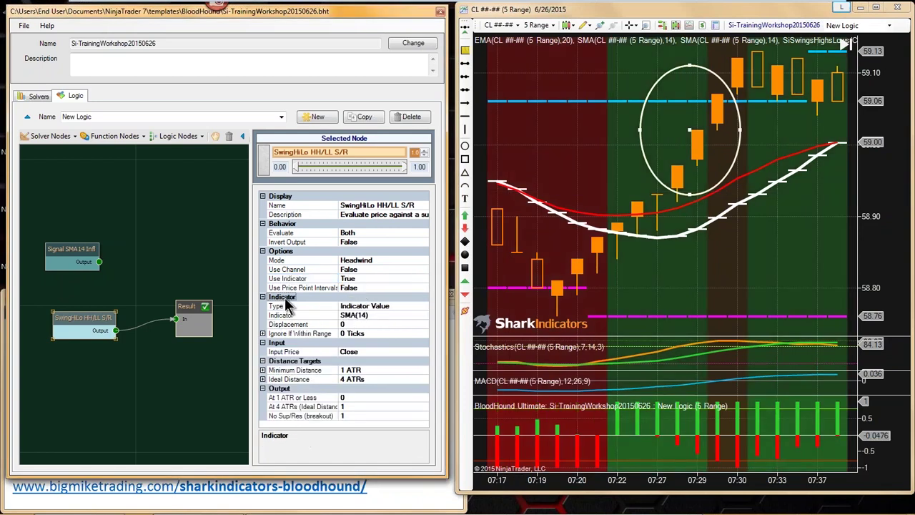
Step: Replace SMA(14) with SiSwingsHighsLows as the indicator evaluated by the SwingHiLo HH/LL S/R node
{"action": "left_click", "coordinate": [352, 316]}
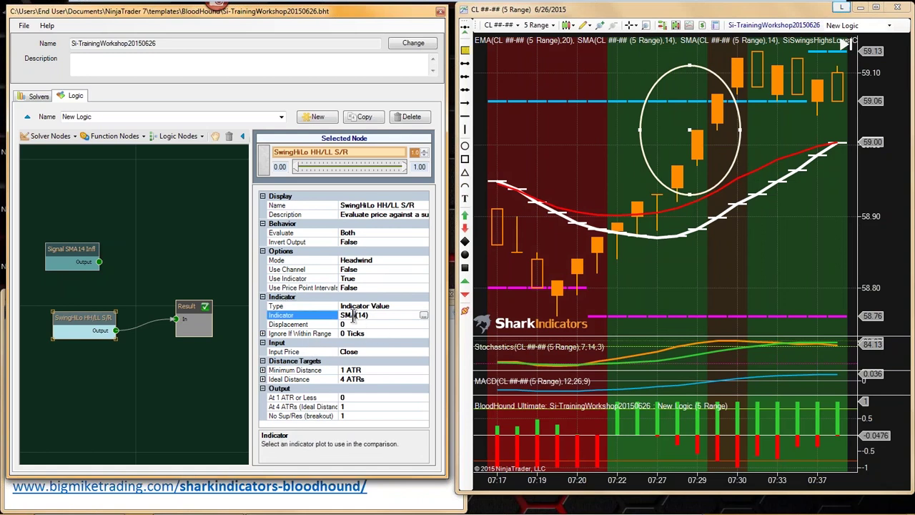
{"action": "left_click", "coordinate": [423, 315]}
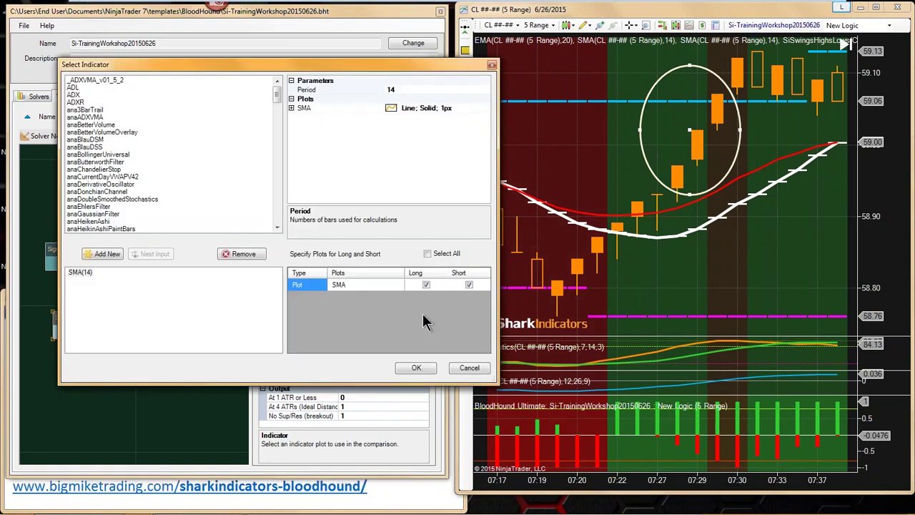
{"action": "left_click", "coordinate": [104, 199]}
{"action": "type", "text": "si"}
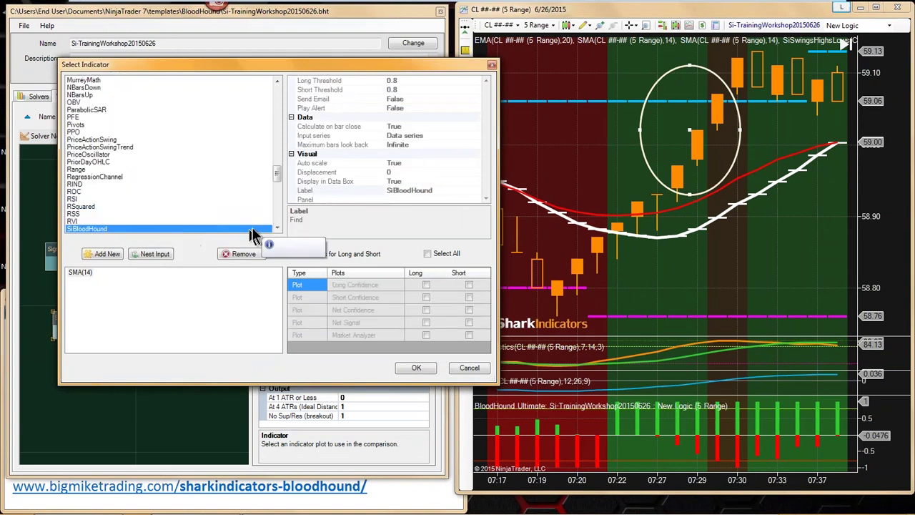
{"action": "scroll", "coordinate": [274, 223], "scroll_direction": "down", "scroll_amount": 7}
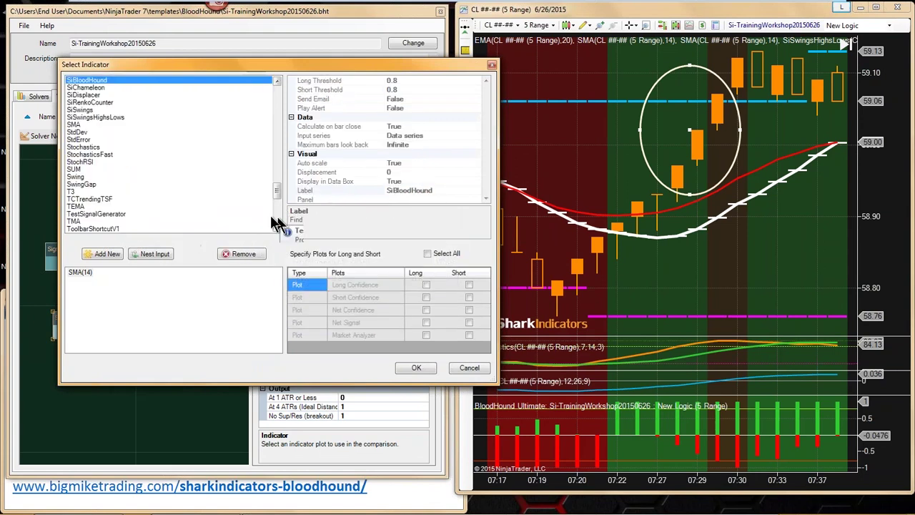
{"action": "left_click", "coordinate": [94, 116]}
{"action": "double_click", "coordinate": [94, 116]}
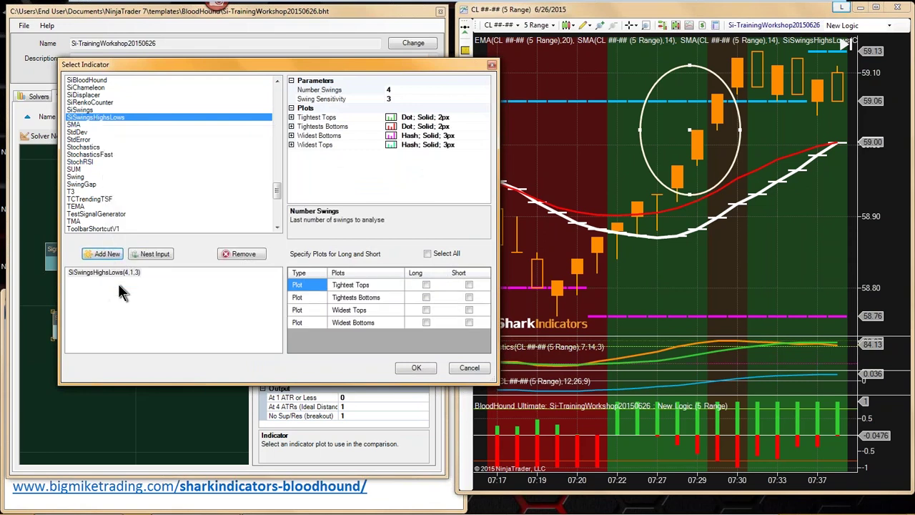
Step: Check the Number Swings and Swing Sensitivity parameters of the added SiSwingsHighsLows indicator
{"action": "double_click", "coordinate": [97, 276]}
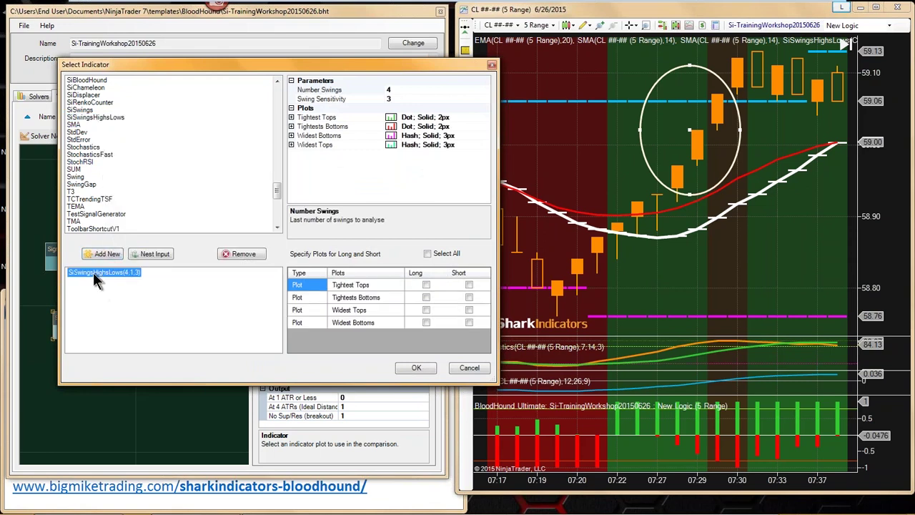
{"action": "left_click", "coordinate": [333, 91]}
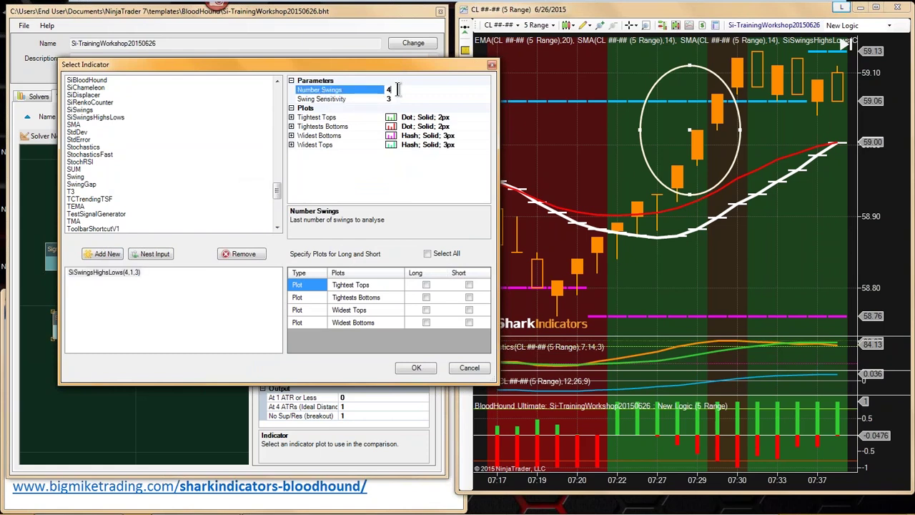
{"action": "key", "text": "Down"}
{"action": "key", "text": "Up"}
{"action": "key", "text": "Down"}
{"action": "type", "text": "3"}
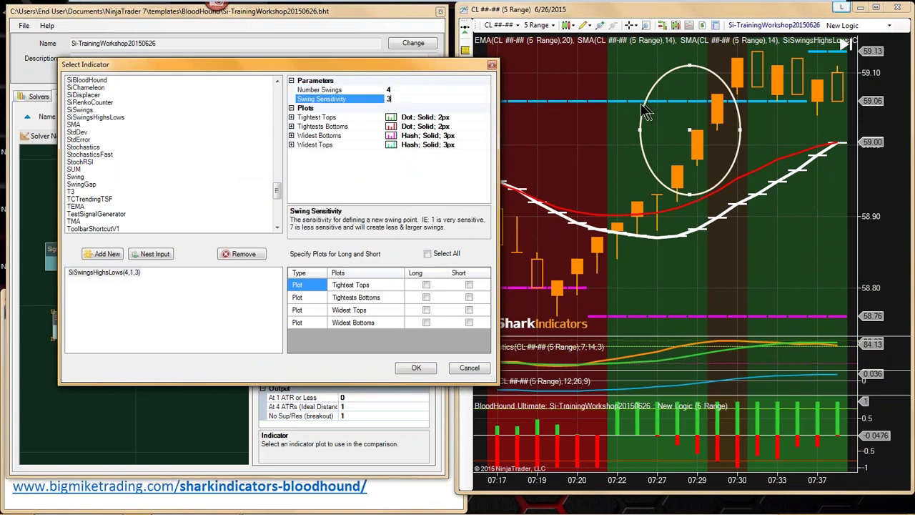
Step: Examine the Widest Tops and Widest Bottoms plots of the SiSwingsHighsLows indicator
{"action": "left_click", "coordinate": [360, 313]}
{"action": "left_click", "coordinate": [354, 325]}
{"action": "left_click", "coordinate": [349, 313]}
{"action": "left_click", "coordinate": [349, 322]}
{"action": "left_click", "coordinate": [349, 311]}
{"action": "left_click", "coordinate": [349, 322]}
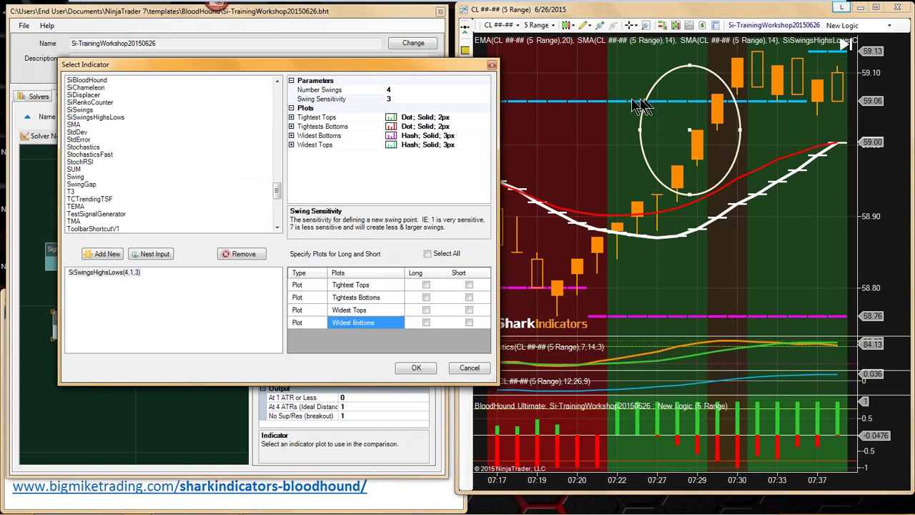
{"action": "left_click", "coordinate": [426, 310]}
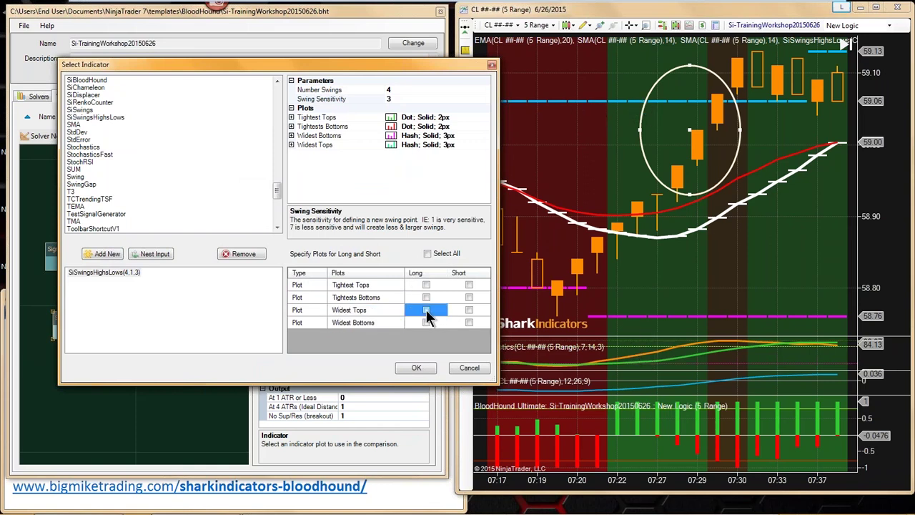
{"action": "left_click", "coordinate": [469, 309]}
{"action": "left_click", "coordinate": [469, 323]}
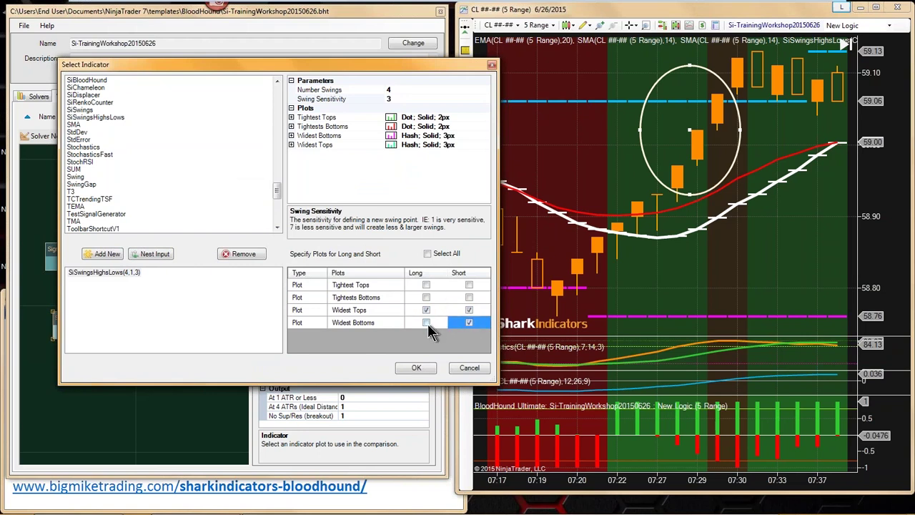
{"action": "left_click", "coordinate": [426, 323]}
{"action": "left_click", "coordinate": [426, 309]}
{"action": "left_click", "coordinate": [469, 310]}
{"action": "left_click", "coordinate": [469, 322]}
{"action": "left_click", "coordinate": [434, 326]}
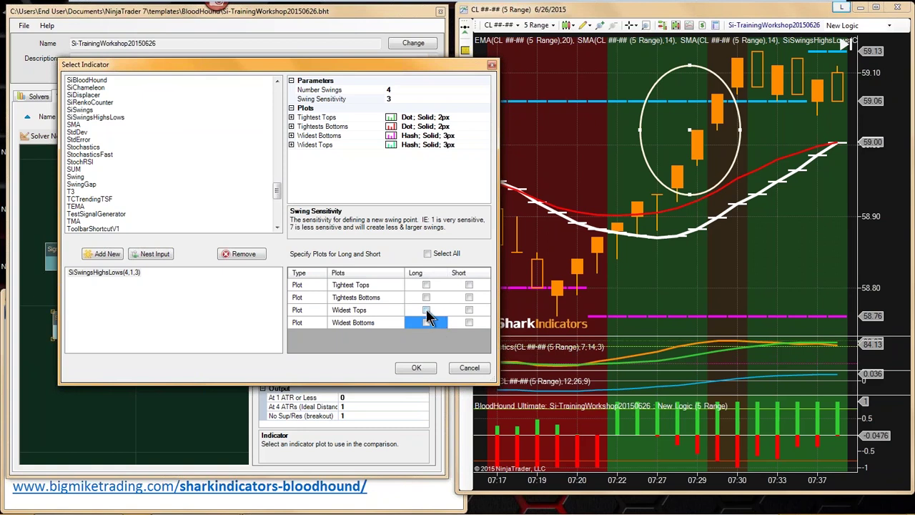
{"action": "left_click", "coordinate": [469, 367]}
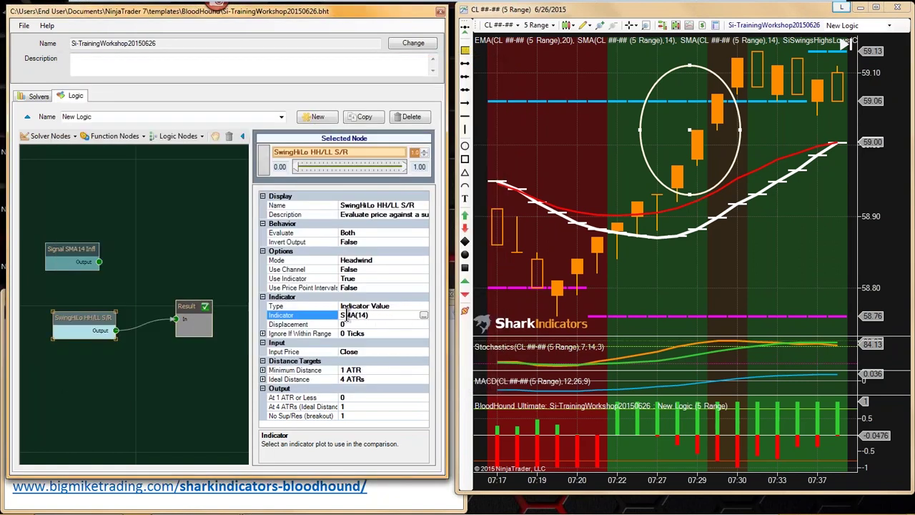
Step: Reopen the indicator selection of the SwingHiLo HH/LL S/R node and replace SMA(14) with SiSwingsHighsLows
{"action": "left_click", "coordinate": [423, 317]}
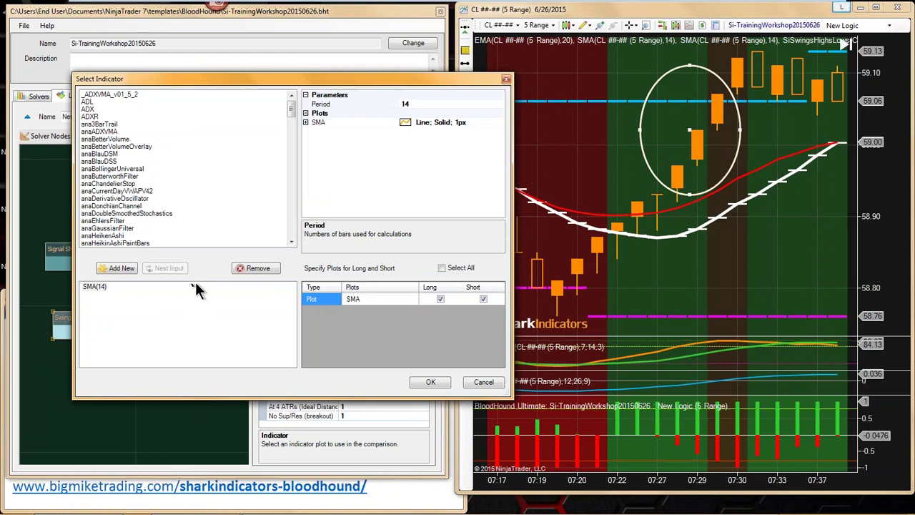
{"action": "left_click", "coordinate": [93, 286]}
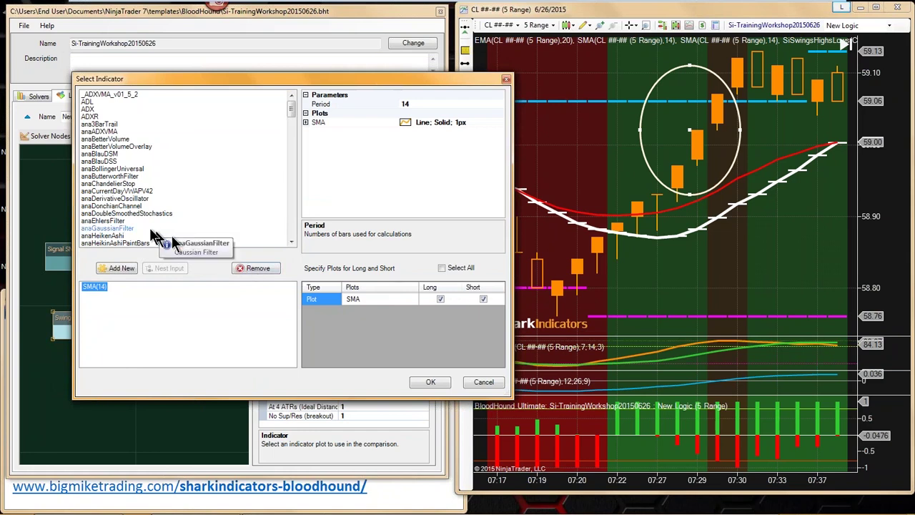
{"action": "left_click", "coordinate": [118, 214]}
{"action": "key", "text": "s"}
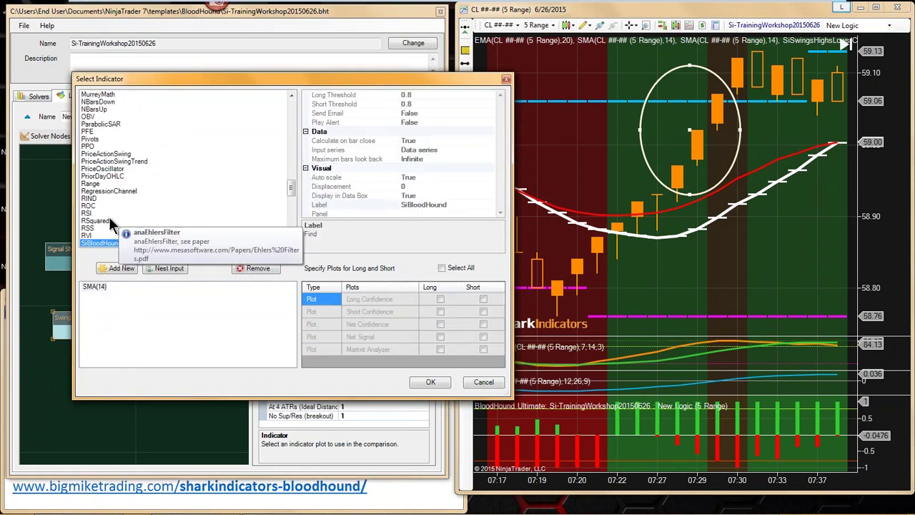
{"action": "left_click", "coordinate": [291, 241]}
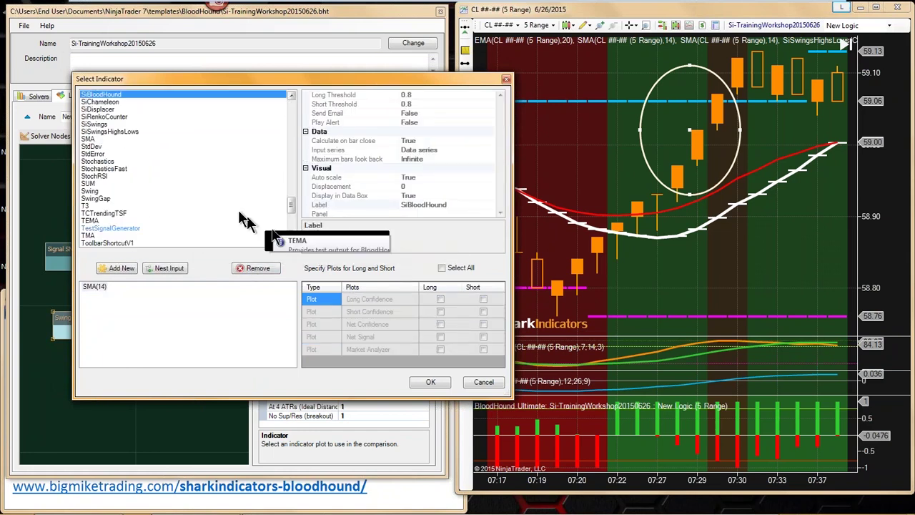
{"action": "left_click", "coordinate": [99, 133]}
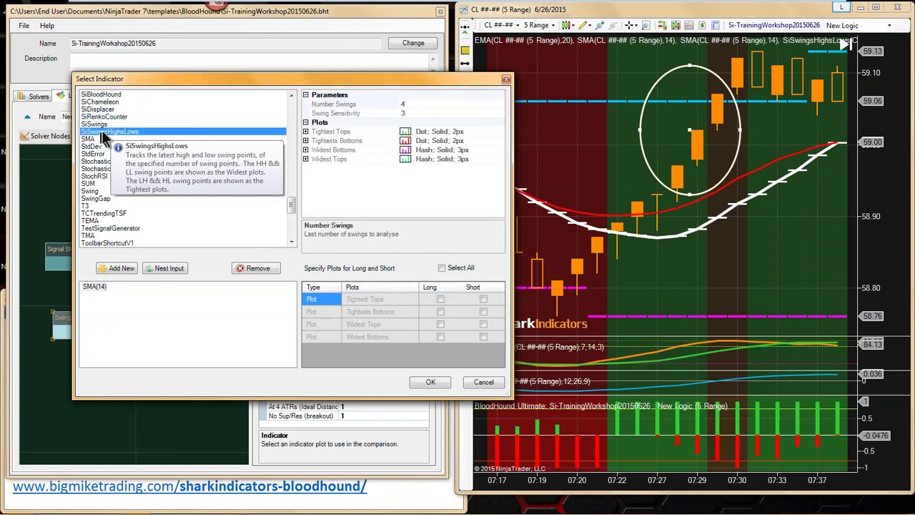
{"action": "double_click", "coordinate": [103, 131]}
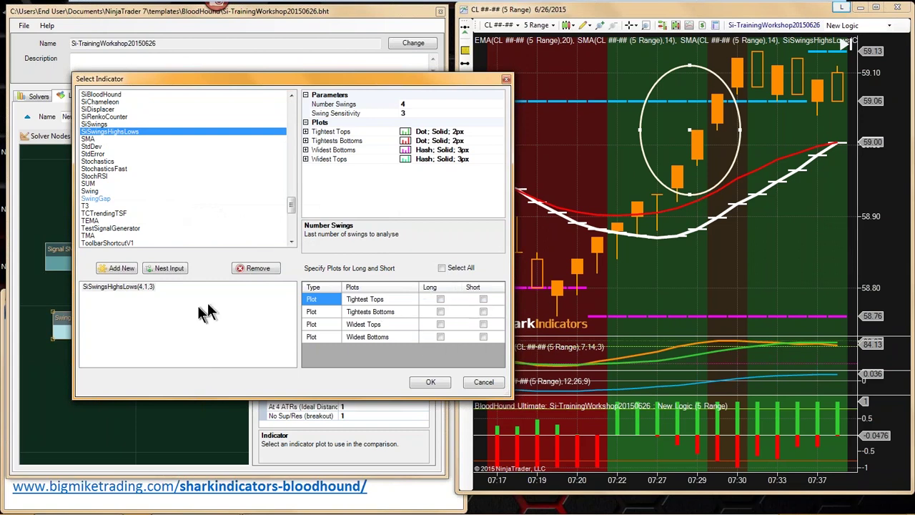
Step: Enable the Widest Tops and Widest Bottoms plots for both Long and Short and accept the indicator selection
{"action": "left_click", "coordinate": [440, 324]}
{"action": "left_click", "coordinate": [483, 325]}
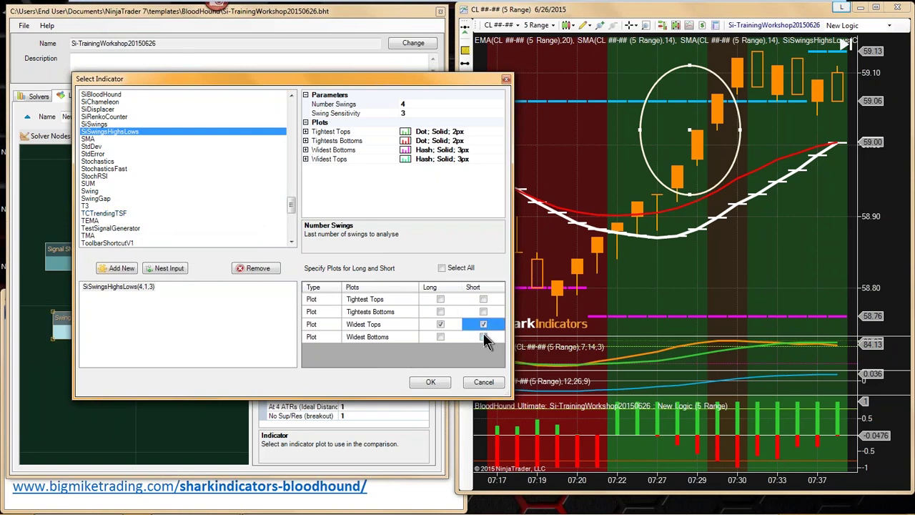
{"action": "left_click", "coordinate": [483, 337]}
{"action": "left_click", "coordinate": [440, 336]}
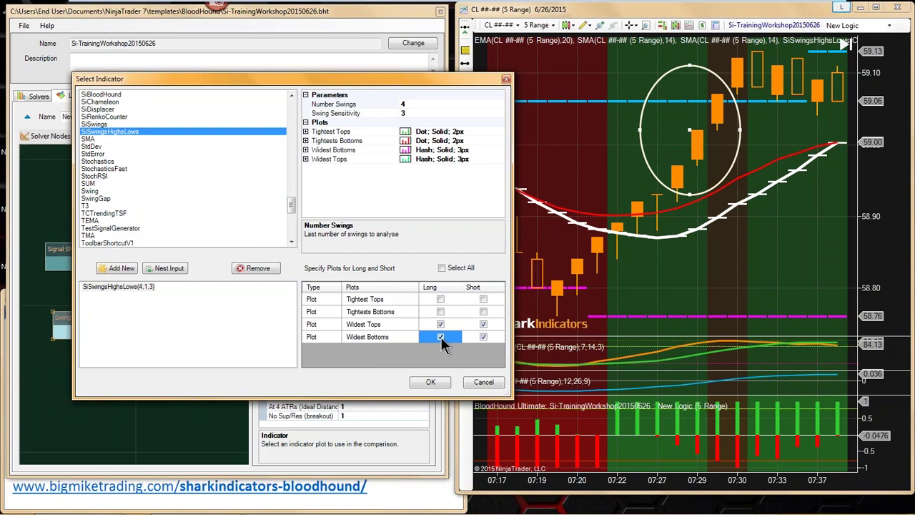
{"action": "left_click", "coordinate": [357, 325]}
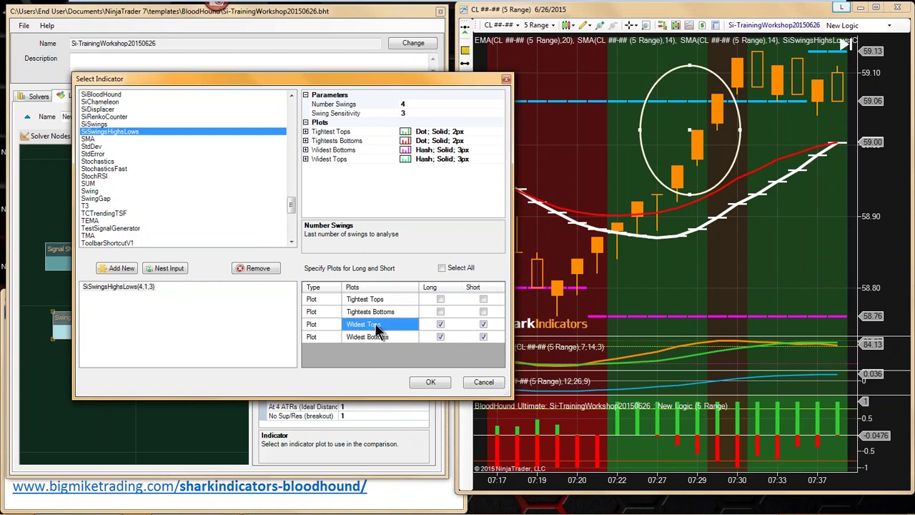
{"action": "left_click", "coordinate": [360, 336]}
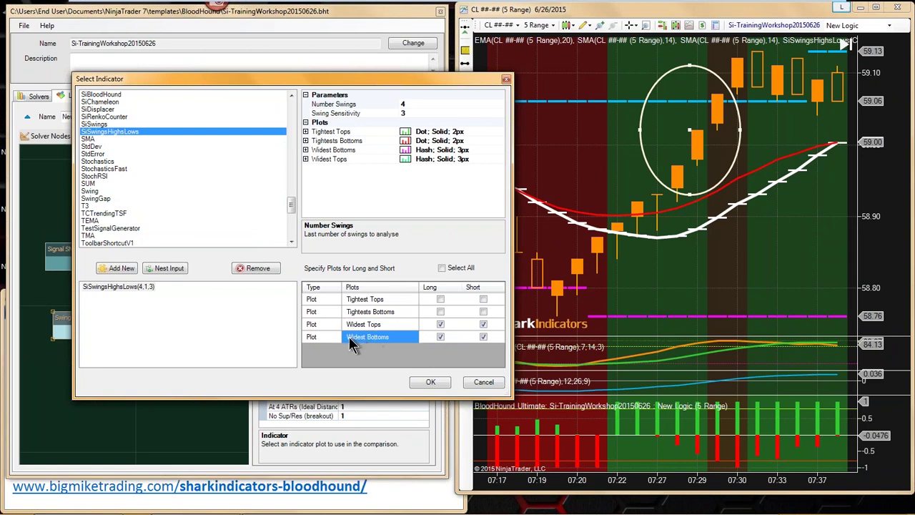
{"action": "left_click", "coordinate": [419, 380]}
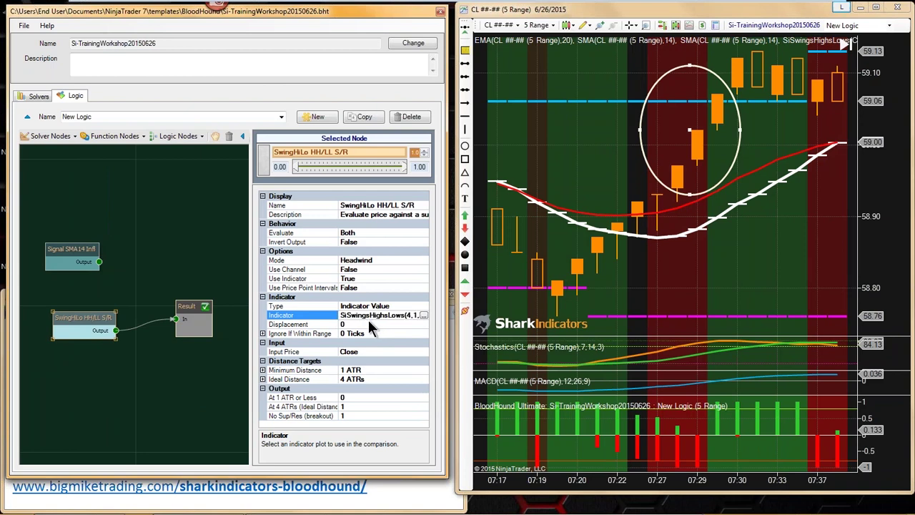
Step: Set the S/R node's Minimum Distance and Ideal Distance to be measured in Ticks
{"action": "left_click", "coordinate": [291, 368]}
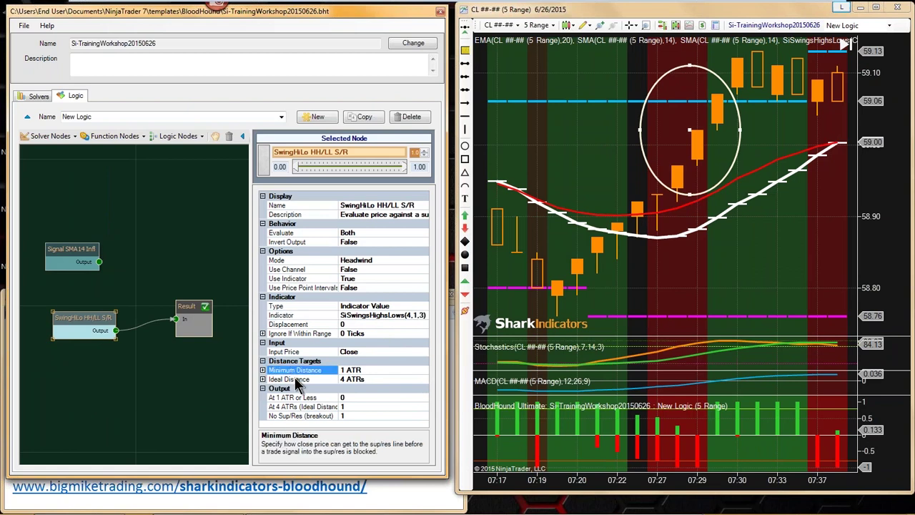
{"action": "left_click", "coordinate": [286, 378]}
{"action": "left_click", "coordinate": [290, 369]}
{"action": "left_click", "coordinate": [262, 379]}
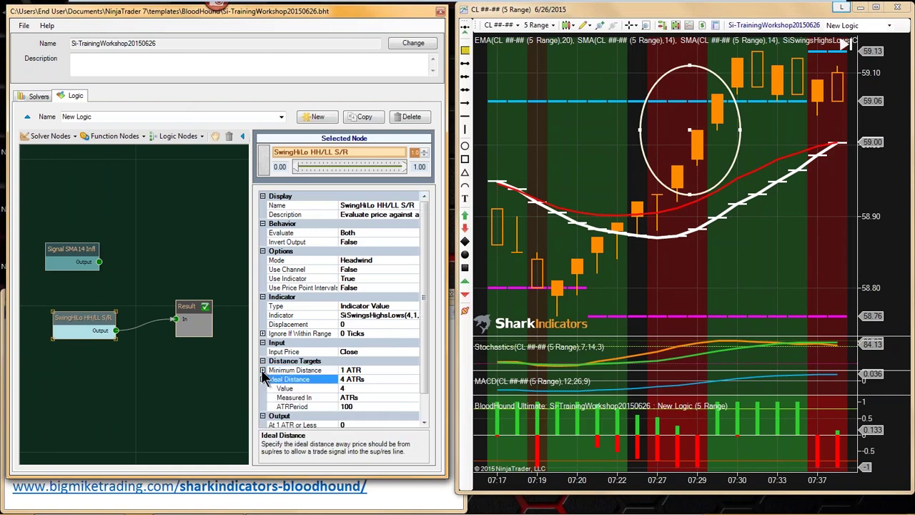
{"action": "left_click", "coordinate": [262, 369]}
{"action": "left_click_drag", "start_coordinate": [424, 361], "coordinate": [424, 402]}
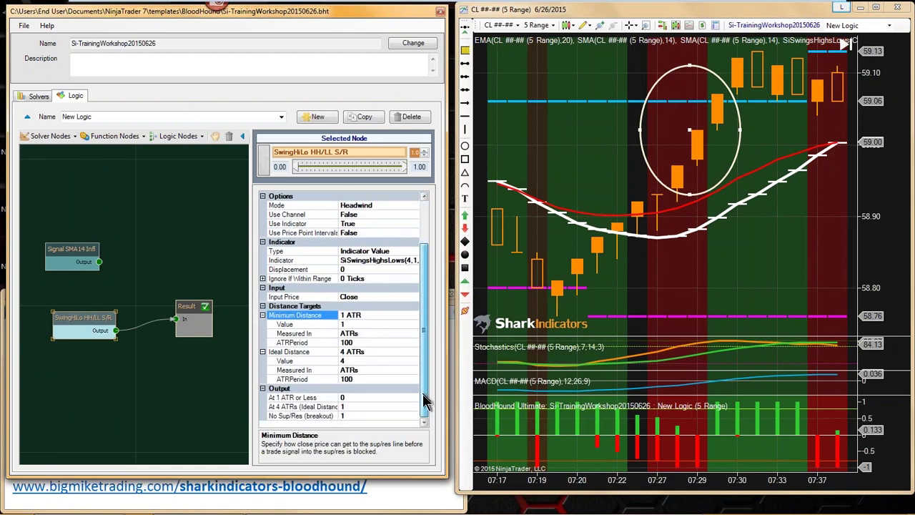
{"action": "left_click", "coordinate": [353, 333]}
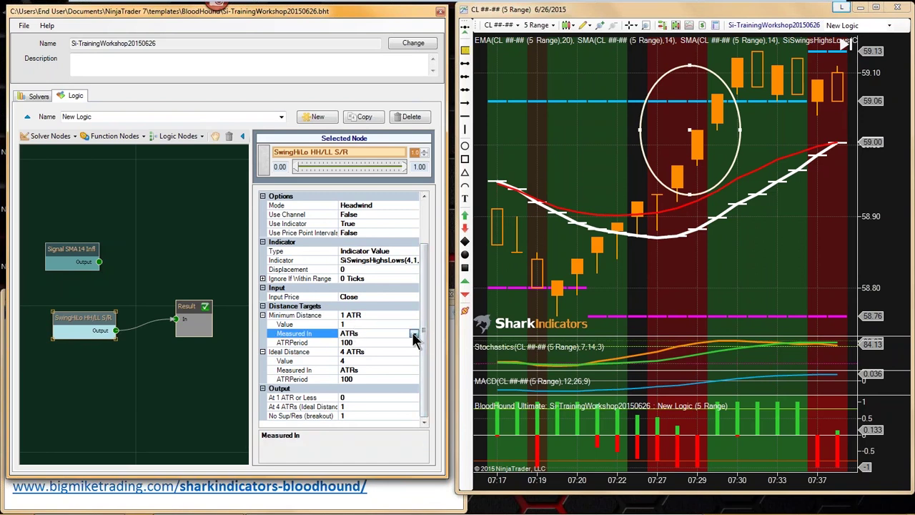
{"action": "left_click", "coordinate": [414, 334]}
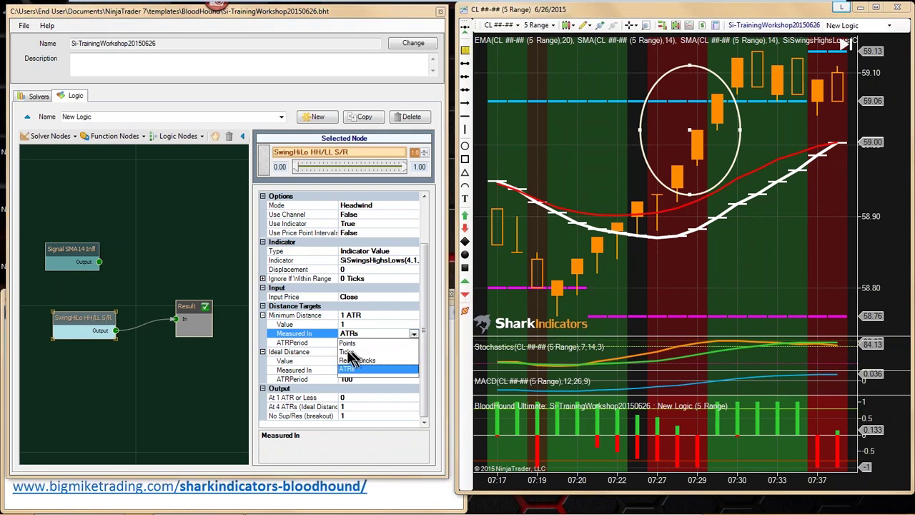
{"action": "left_click", "coordinate": [350, 348]}
{"action": "left_click", "coordinate": [389, 371]}
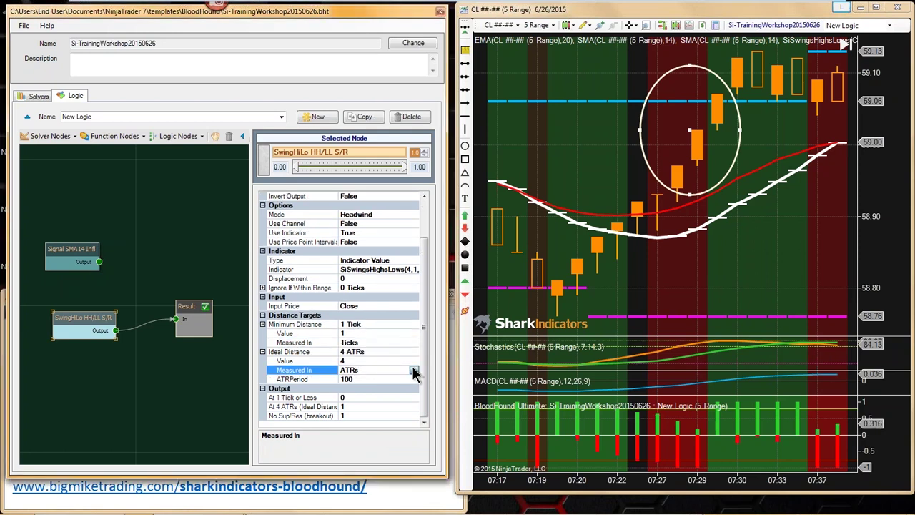
{"action": "left_click", "coordinate": [414, 369]}
{"action": "left_click", "coordinate": [347, 388]}
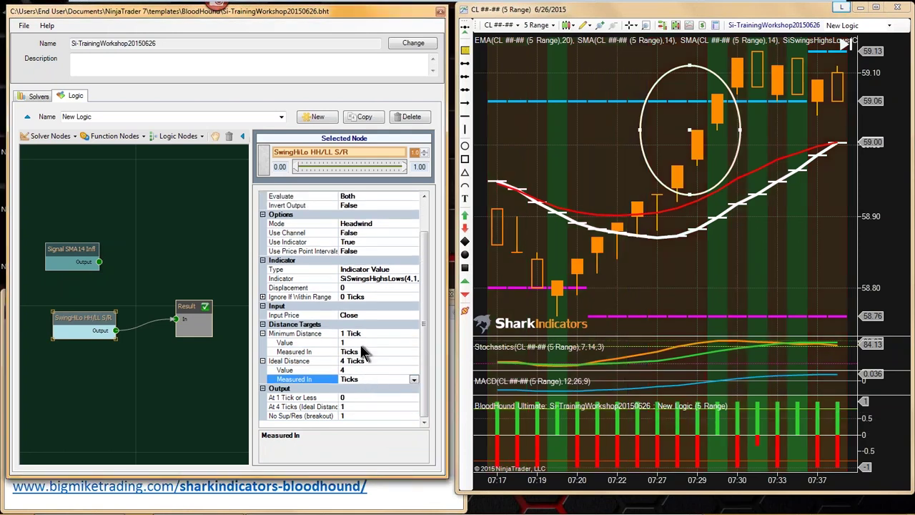
Step: Set both the Minimum Distance and Ideal Distance values to 10 and collapse their settings
{"action": "left_click", "coordinate": [351, 342]}
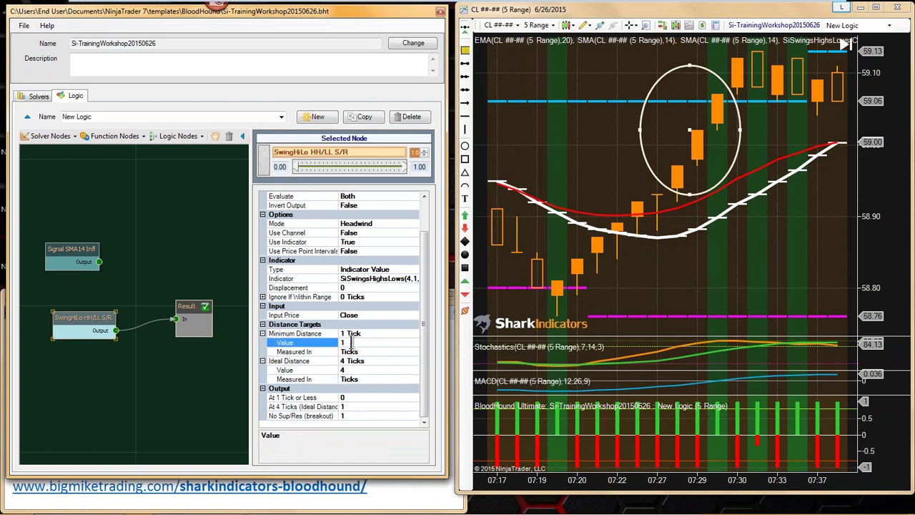
{"action": "type", "text": "0"}
{"action": "left_click", "coordinate": [351, 369]}
{"action": "type", "text": "10"}
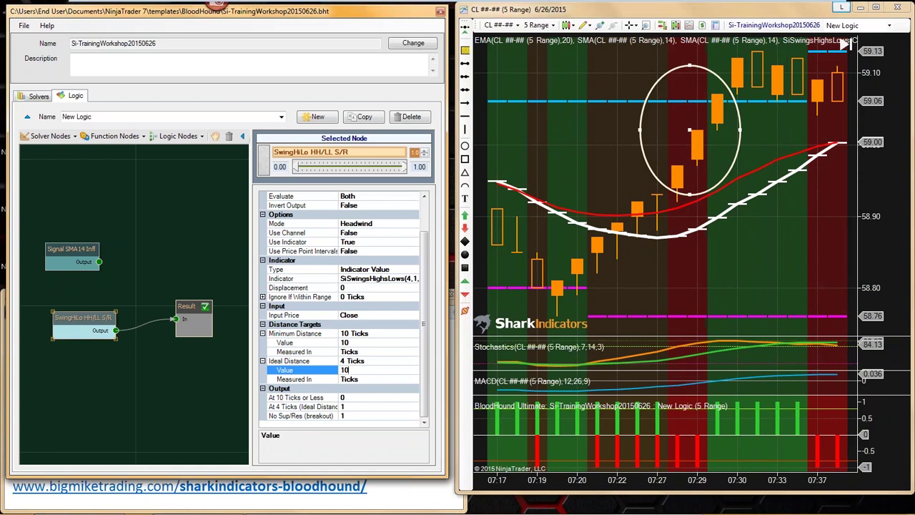
{"action": "left_click", "coordinate": [263, 333]}
{"action": "left_click", "coordinate": [264, 358]}
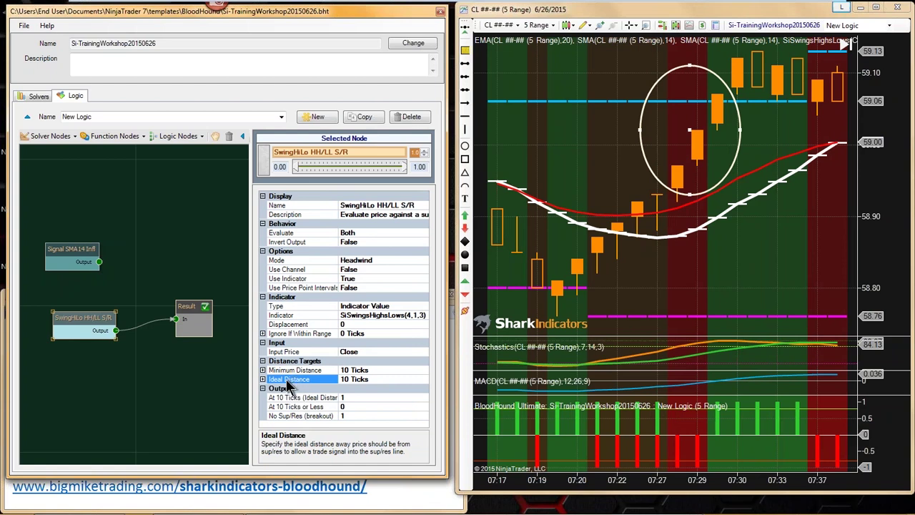
Step: Compare the descriptions of the Minimum Distance and Ideal Distance settings of the S/R node
{"action": "left_click", "coordinate": [289, 370]}
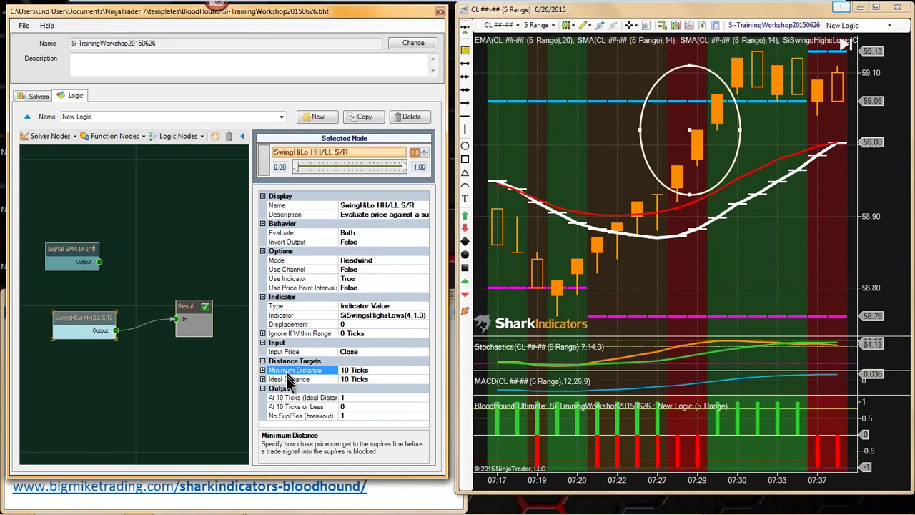
{"action": "left_click", "coordinate": [288, 379]}
{"action": "left_click", "coordinate": [290, 371]}
{"action": "left_click", "coordinate": [291, 379]}
{"action": "left_click", "coordinate": [291, 370]}
{"action": "left_click", "coordinate": [290, 379]}
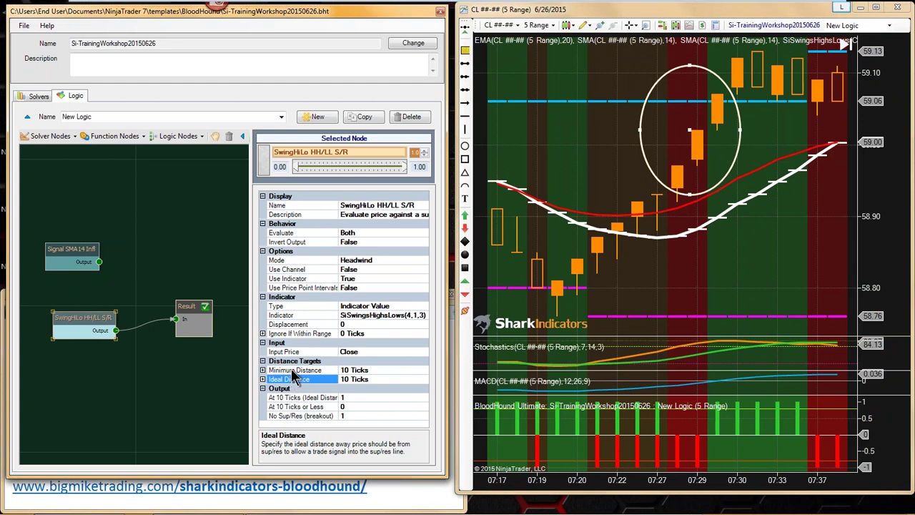
{"action": "left_click", "coordinate": [292, 370]}
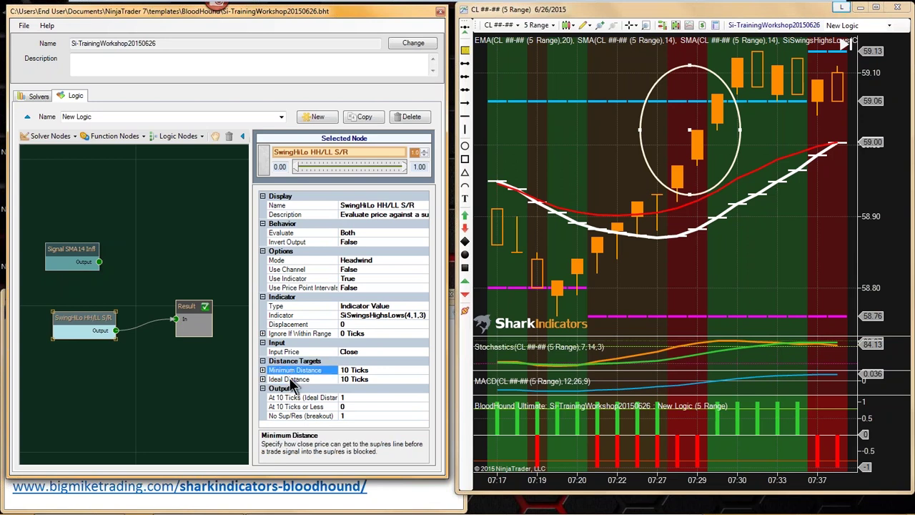
{"action": "left_click", "coordinate": [288, 379]}
{"action": "left_click", "coordinate": [293, 371]}
{"action": "left_click", "coordinate": [291, 380]}
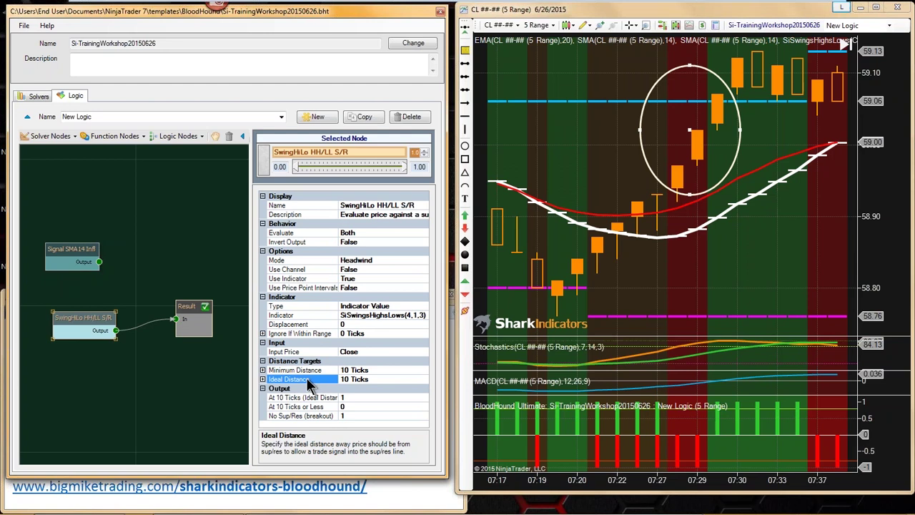
{"action": "left_click", "coordinate": [292, 370]}
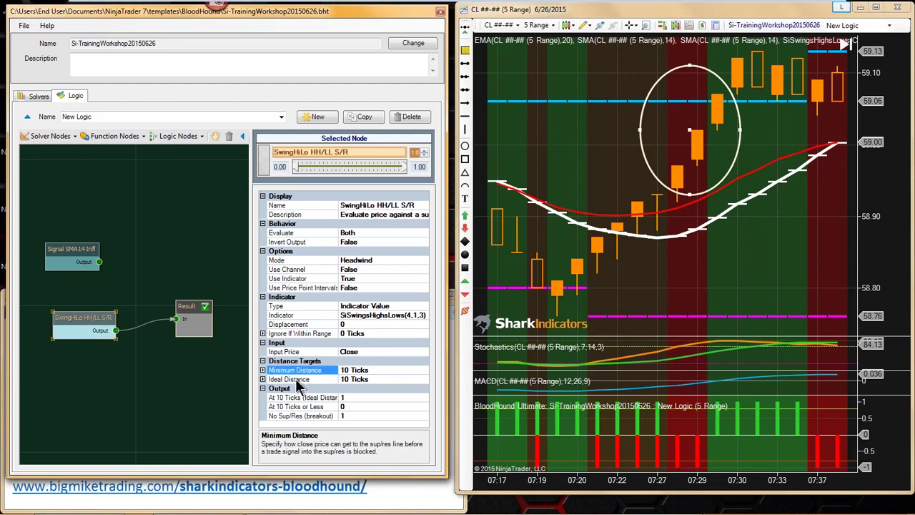
{"action": "left_click", "coordinate": [299, 380]}
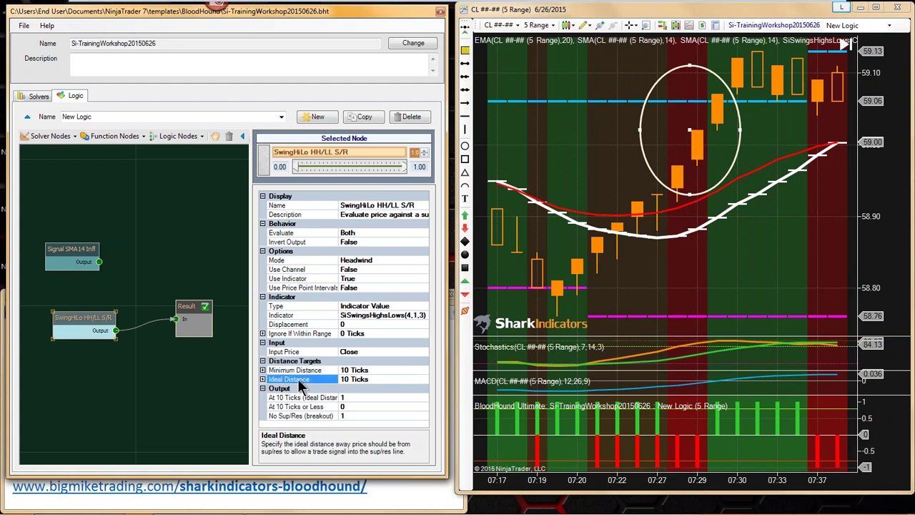
Step: Reposition the SwingHiLo HH/LL S/R and Signal SMA14 Infl nodes and connect the Signal SMA14 Infl output to Result
{"action": "left_click_drag", "start_coordinate": [78, 318], "coordinate": [79, 327]}
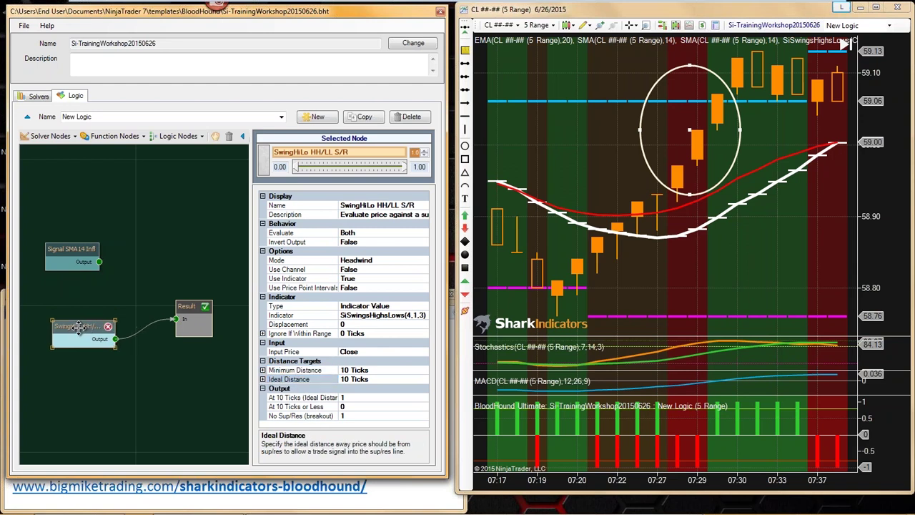
{"action": "left_click_drag", "start_coordinate": [71, 251], "coordinate": [85, 266]}
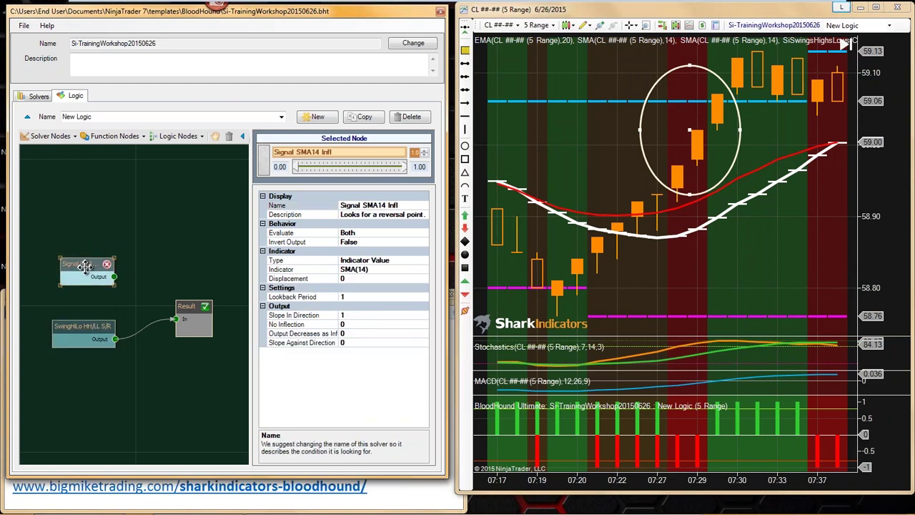
{"action": "left_click_drag", "start_coordinate": [115, 276], "coordinate": [176, 319]}
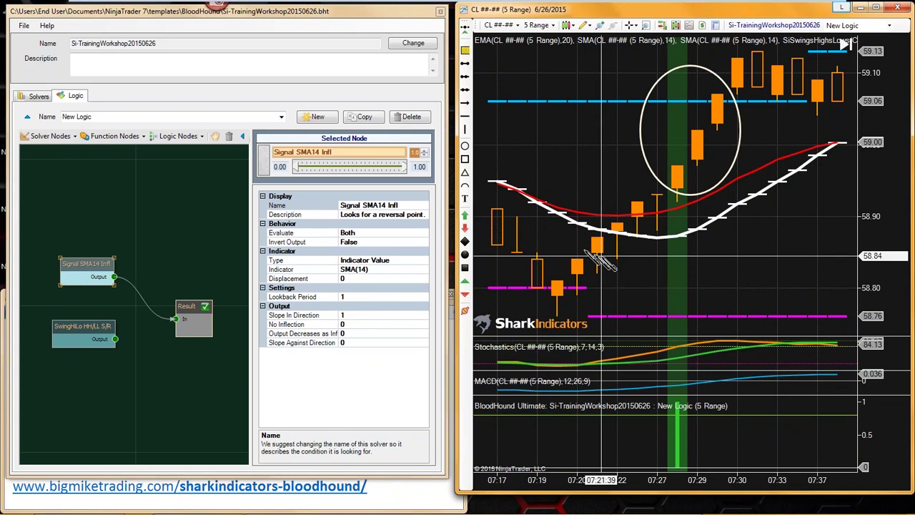
Step: Mark the SMA14 signal bar with two green up arrows, one below the moving averages and one inside the ellipse
{"action": "left_click", "coordinate": [465, 215]}
{"action": "left_click", "coordinate": [677, 282]}
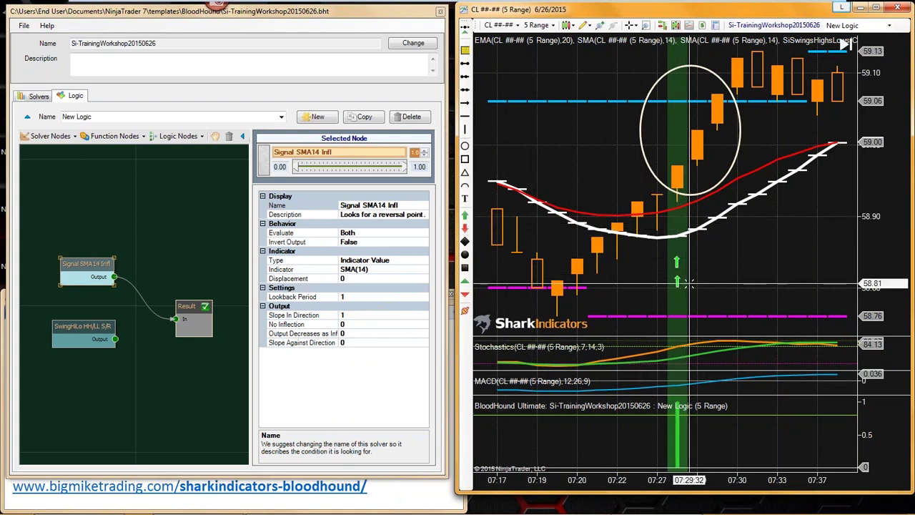
{"action": "left_click", "coordinate": [679, 147]}
{"action": "left_click", "coordinate": [678, 267]}
Step: Connect the SwingHiLo HH/LL S/R output to Result in place of the signal node and reposition the S/R node
{"action": "left_click_drag", "start_coordinate": [114, 339], "coordinate": [176, 321]}
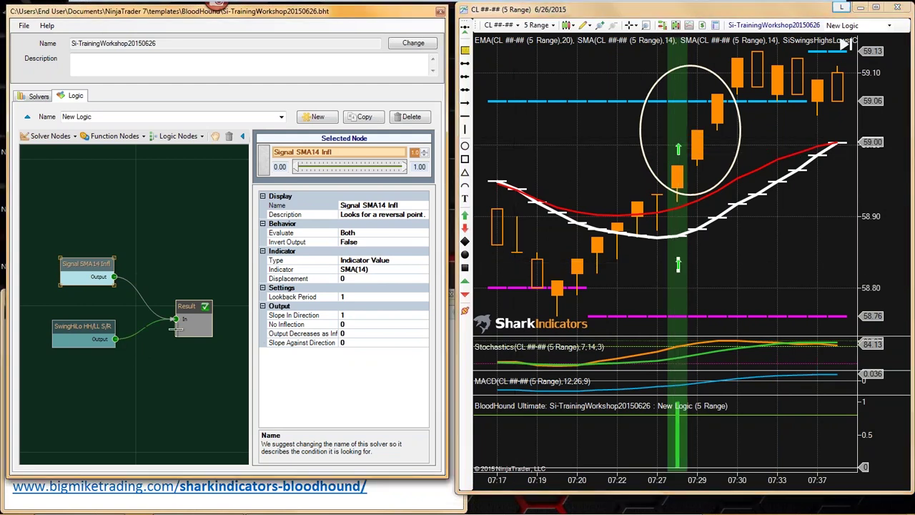
{"action": "left_click_drag", "start_coordinate": [78, 331], "coordinate": [89, 328]}
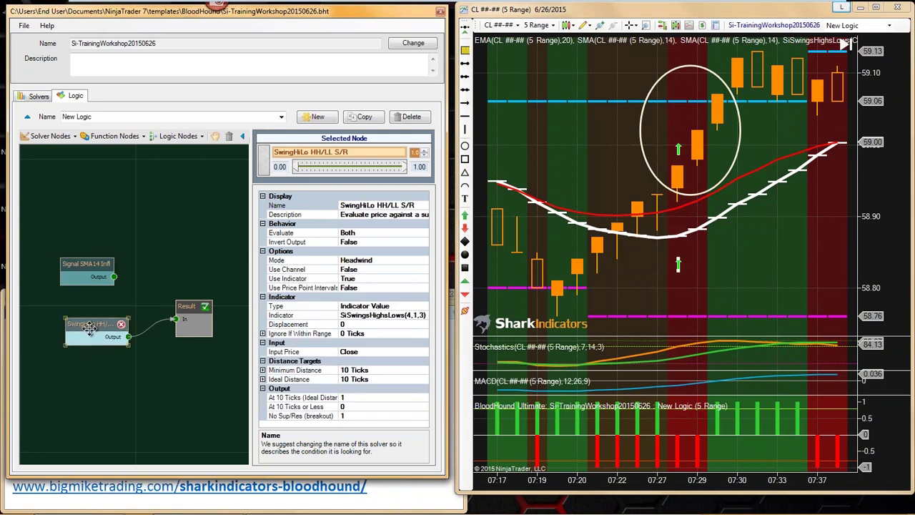
{"action": "left_click_drag", "start_coordinate": [90, 328], "coordinate": [86, 325]}
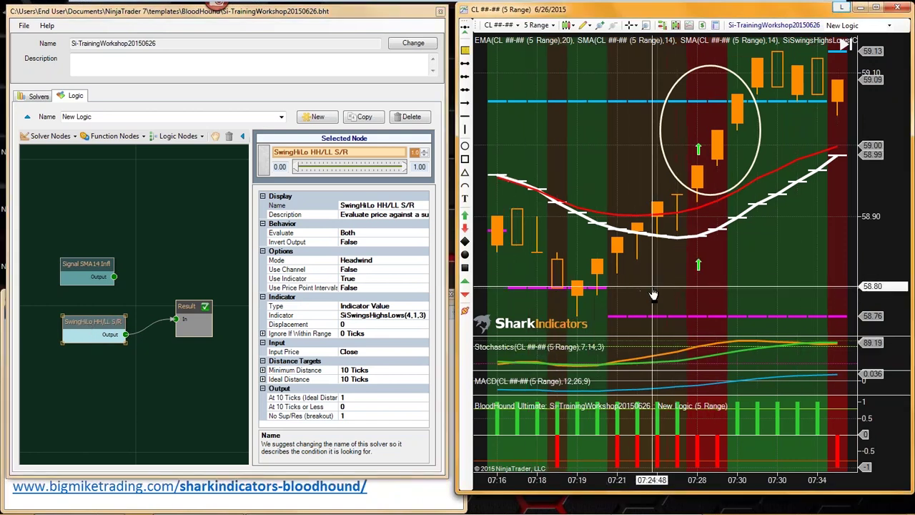
Step: Widen the CL chart window to show earlier bars, and nudge the SwingHiLo HH/LL S/R and Result nodes into place
{"action": "left_click_drag", "start_coordinate": [452, 276], "coordinate": [412, 280]}
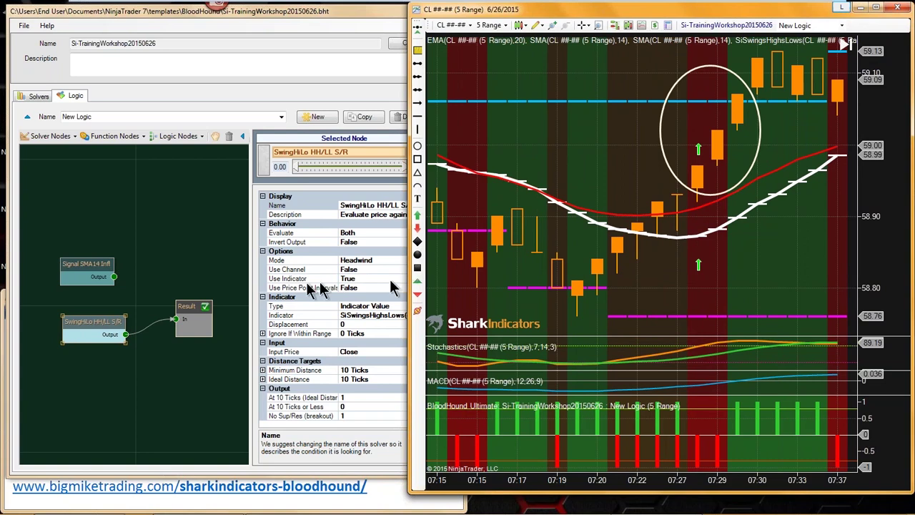
{"action": "left_click_drag", "start_coordinate": [90, 321], "coordinate": [93, 317]}
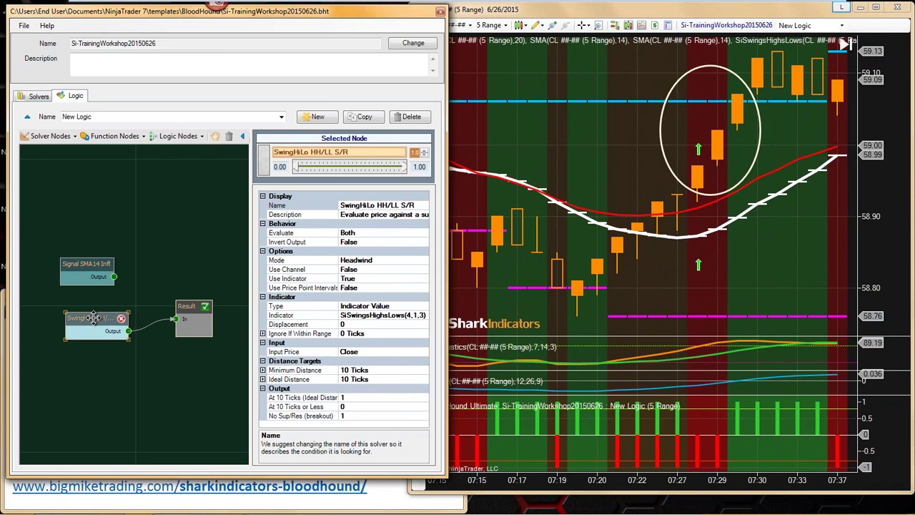
{"action": "left_click_drag", "start_coordinate": [93, 317], "coordinate": [89, 320]}
{"action": "left_click_drag", "start_coordinate": [185, 309], "coordinate": [189, 308]}
{"action": "left_click", "coordinate": [92, 326]}
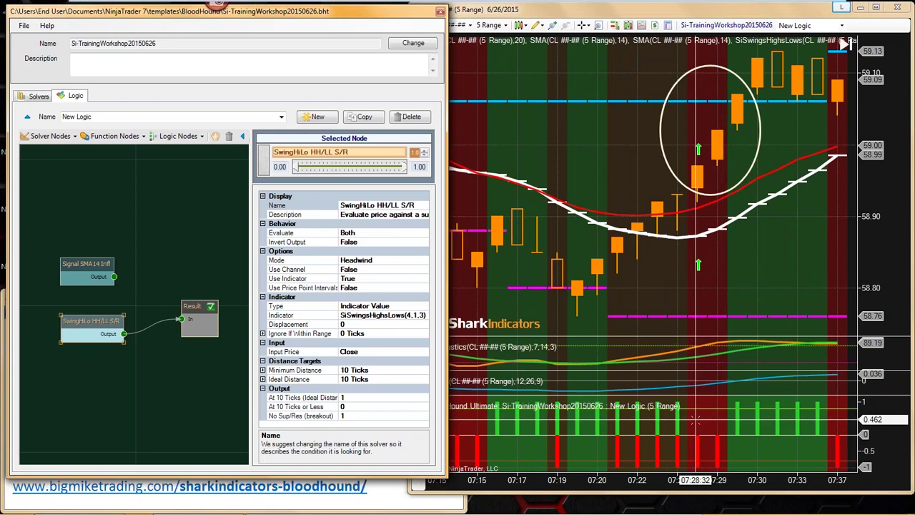
Step: Draw a rectangle in the BloodHound panel around the missing long output above the two red bars at the signal
{"action": "left_click", "coordinate": [461, 246]}
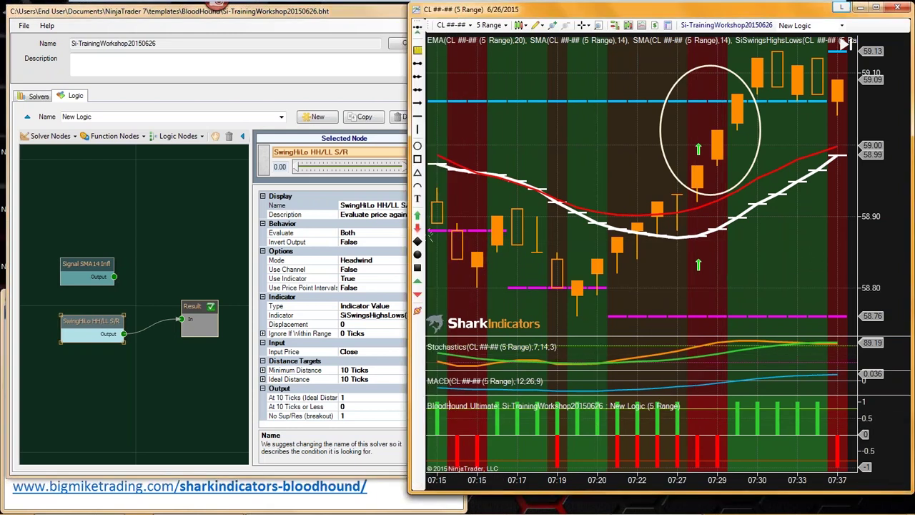
{"action": "left_click", "coordinate": [417, 159]}
{"action": "left_click_drag", "start_coordinate": [689, 401], "coordinate": [726, 429]}
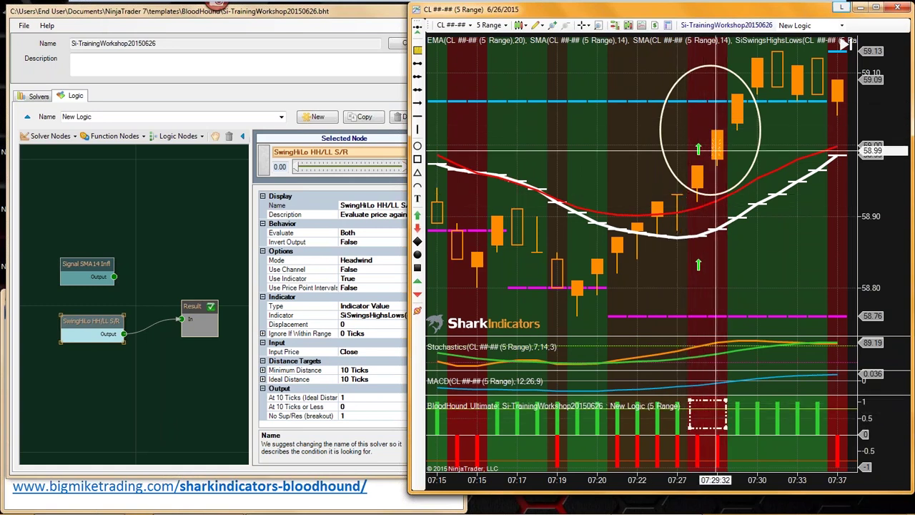
Step: Draw two arrow lines from the tops of the two candles before the breakout up to the blue 59.06 resistance line
{"action": "left_click", "coordinate": [419, 107]}
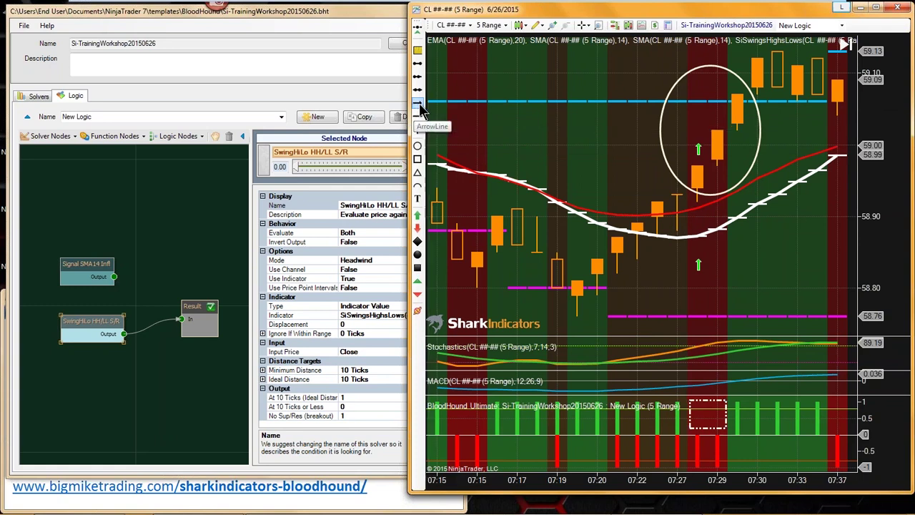
{"action": "left_click", "coordinate": [697, 166]}
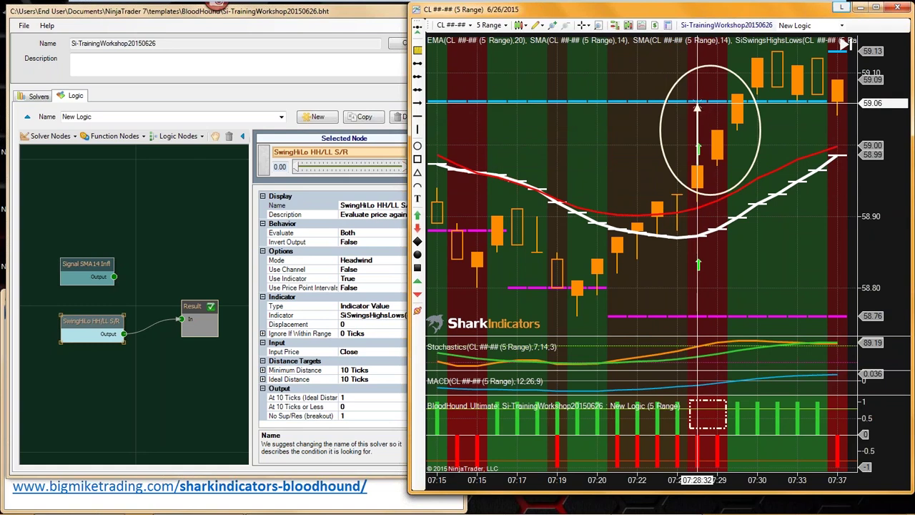
{"action": "left_click", "coordinate": [697, 106]}
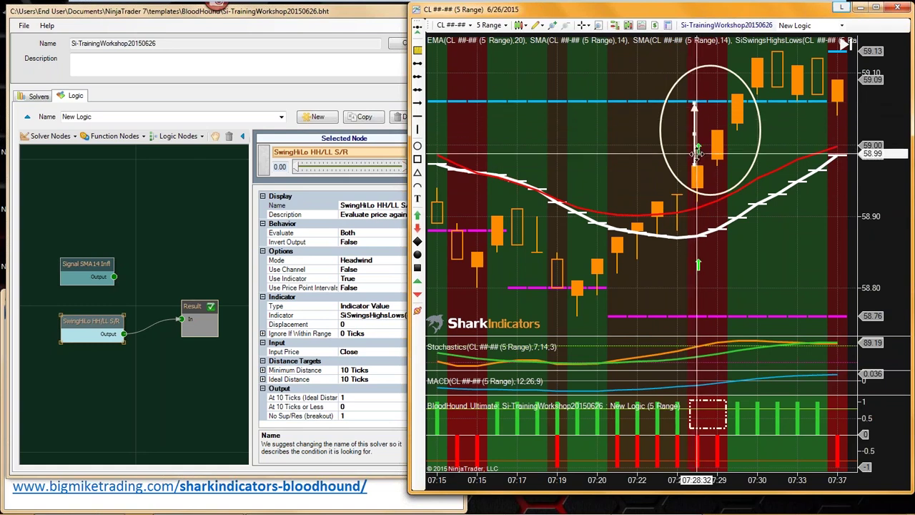
{"action": "left_click", "coordinate": [420, 108]}
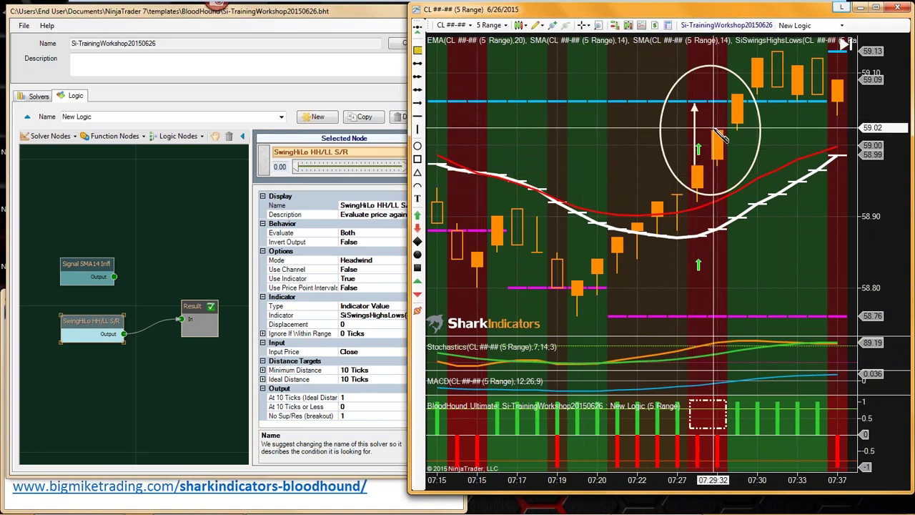
{"action": "left_click", "coordinate": [714, 130]}
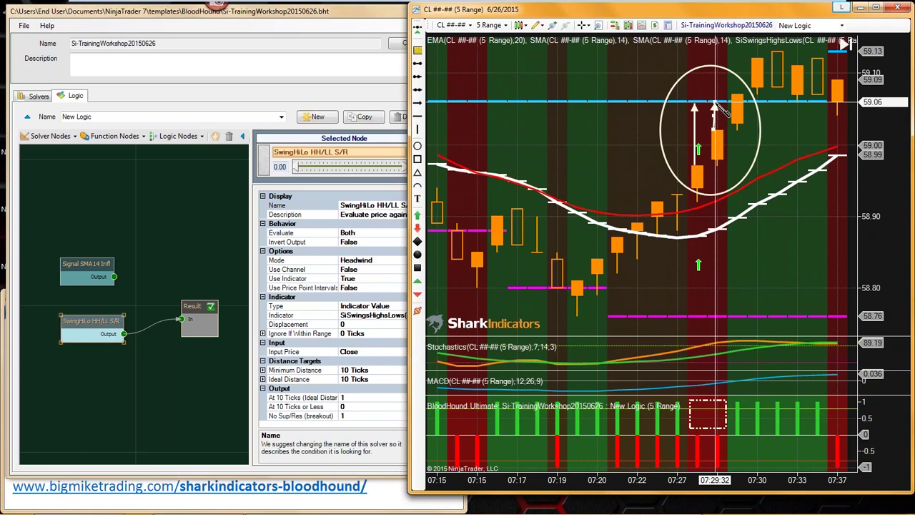
{"action": "left_click", "coordinate": [714, 103]}
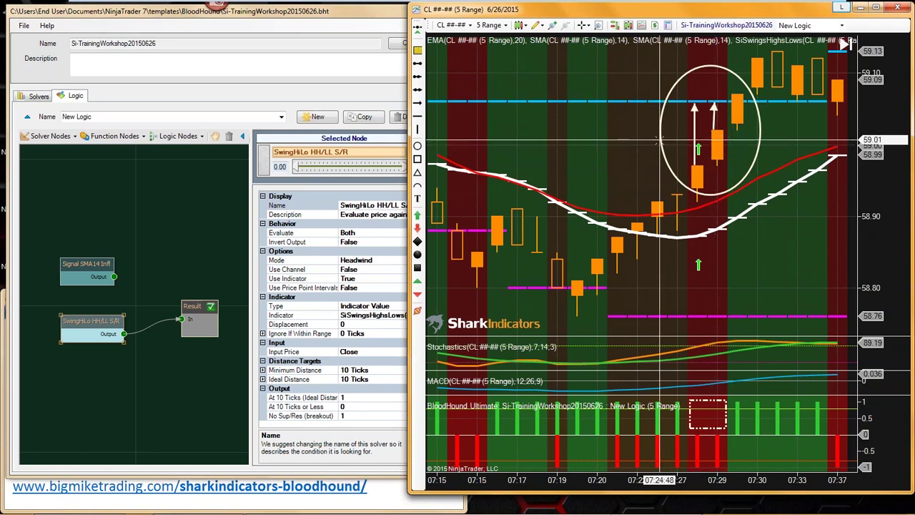
Step: Draw an arrow line to the breakout candle's top, start it below the price area, and put a dot on its BloodHound bar
{"action": "left_click", "coordinate": [419, 102]}
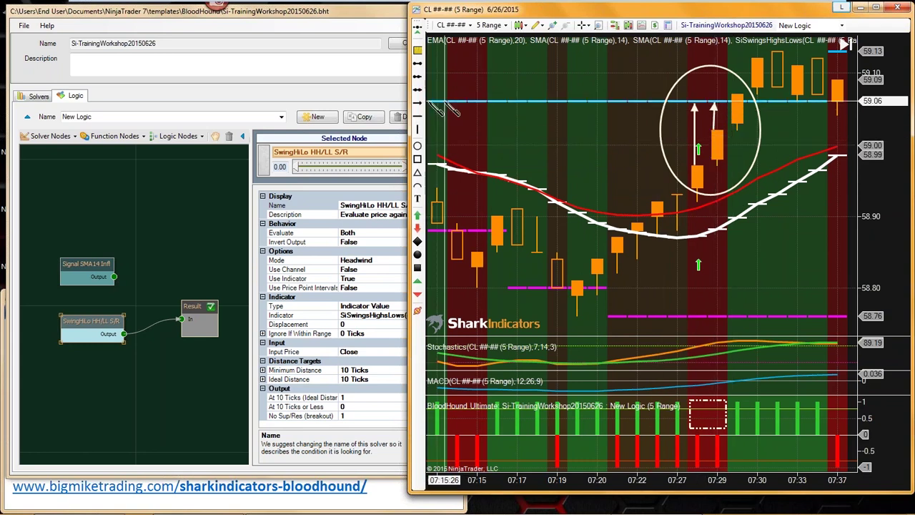
{"action": "left_click", "coordinate": [648, 60]}
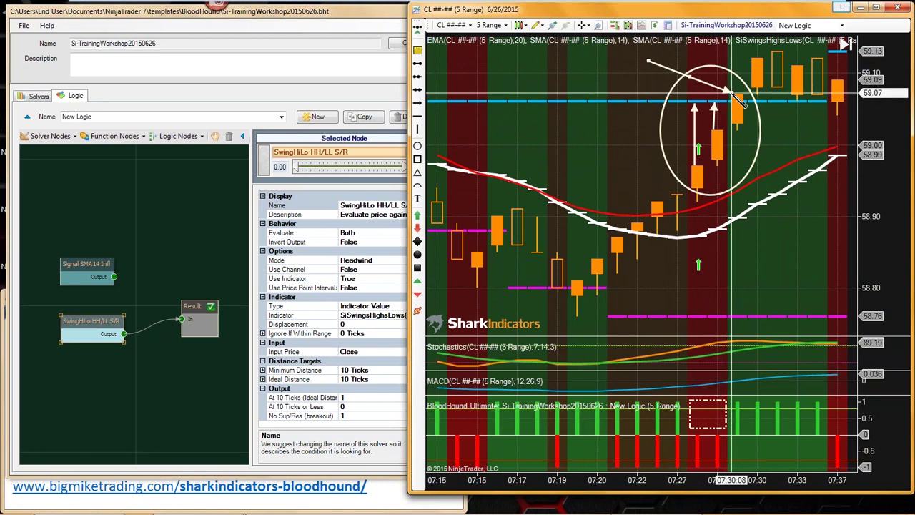
{"action": "left_click", "coordinate": [732, 94]}
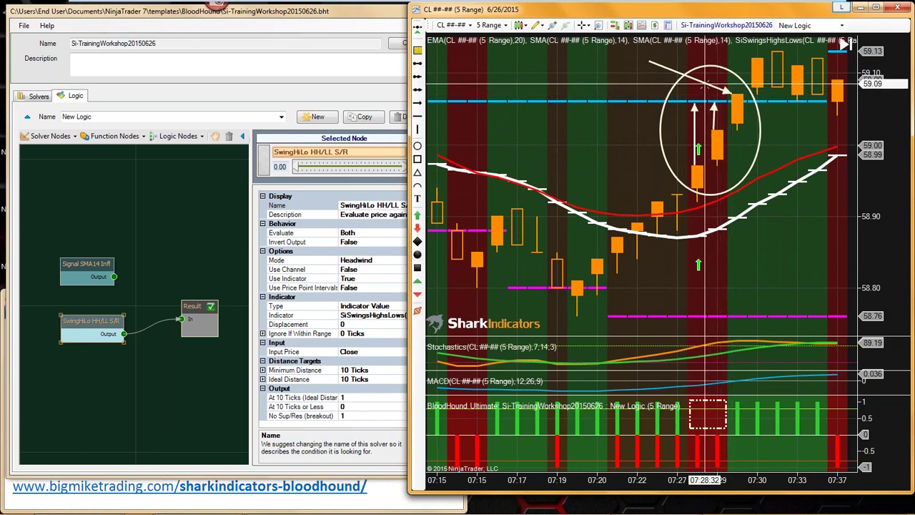
{"action": "left_click_drag", "start_coordinate": [650, 61], "coordinate": [741, 330]}
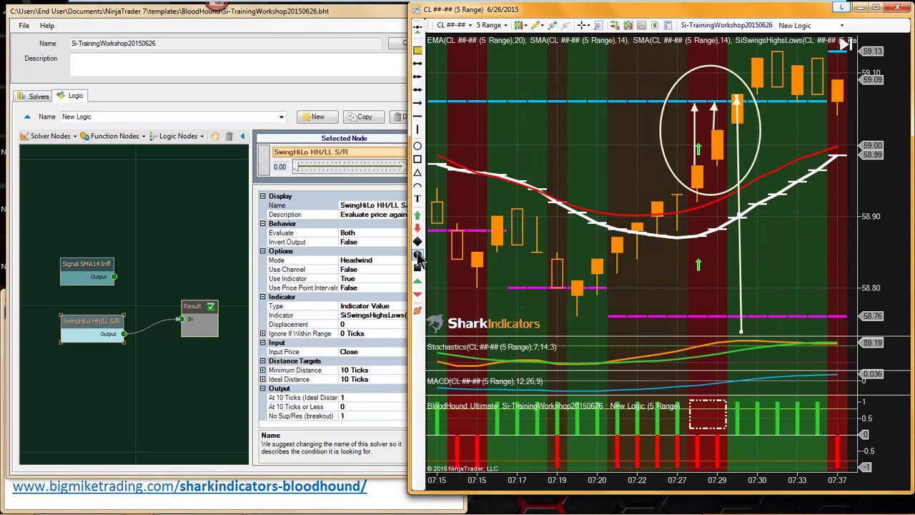
{"action": "left_click", "coordinate": [738, 418]}
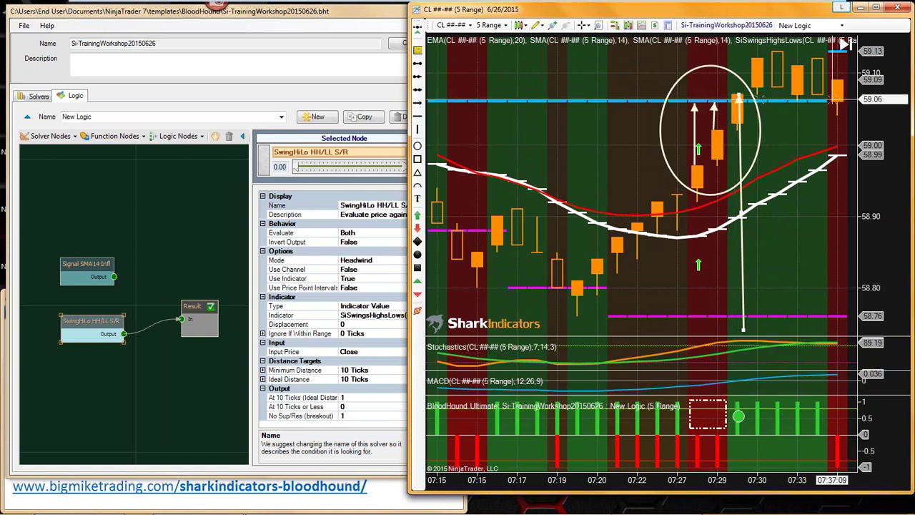
Step: Move the BloodHound panel's rectangle to the missing short output beneath the two green bars around 07:20
{"action": "left_click_drag", "start_coordinate": [877, 102], "coordinate": [879, 137]}
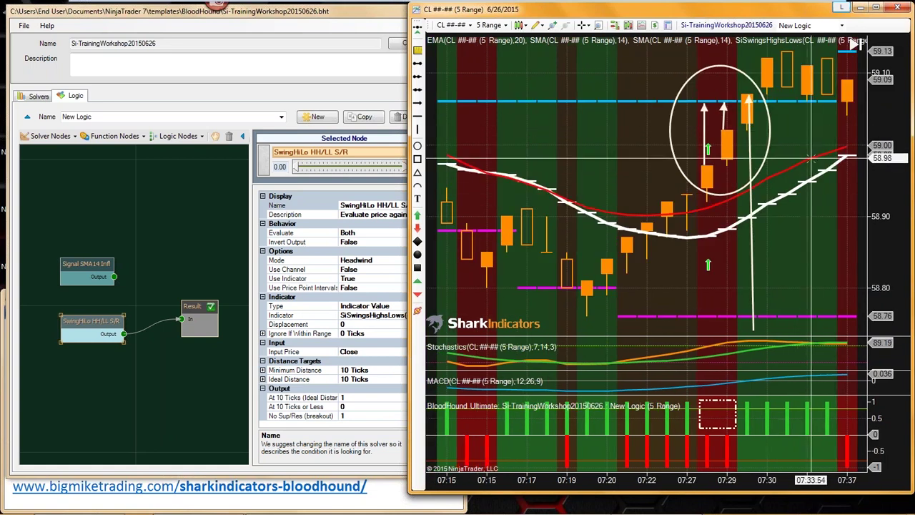
{"action": "left_click_drag", "start_coordinate": [738, 420], "coordinate": [661, 455]}
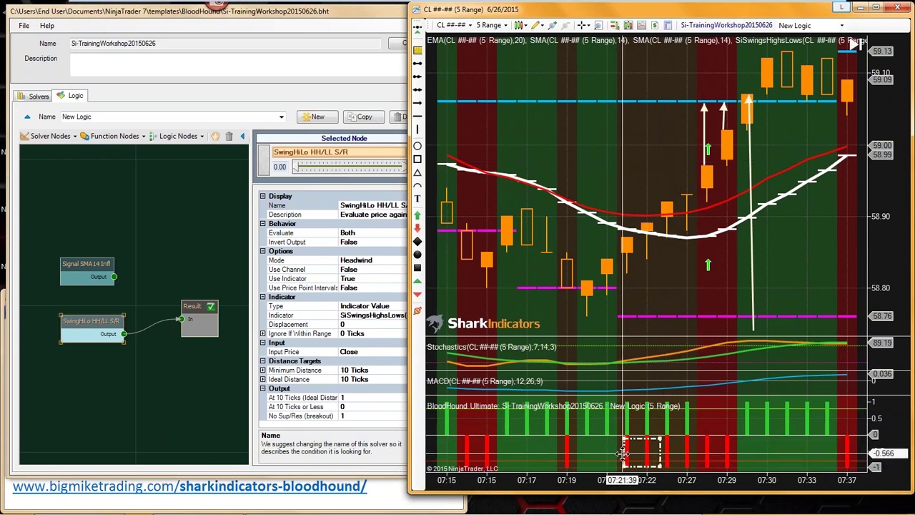
{"action": "left_click_drag", "start_coordinate": [623, 452], "coordinate": [577, 454]}
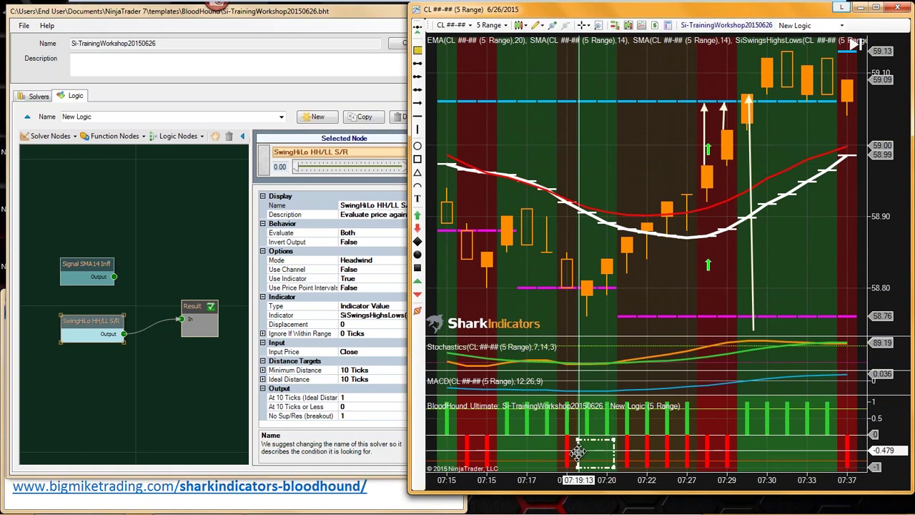
Step: Draw a rectangle around the price area of the 07:20 candles, just above the magenta 58.80 support line
{"action": "left_click", "coordinate": [417, 159]}
{"action": "mouse_move", "coordinate": [578, 259]}
{"action": "left_mouse_down"}
{"action": "mouse_move", "coordinate": [600, 266]}
{"action": "mouse_move", "coordinate": [620, 239]}
{"action": "left_mouse_up"}
{"action": "left_click", "coordinate": [619, 237]}
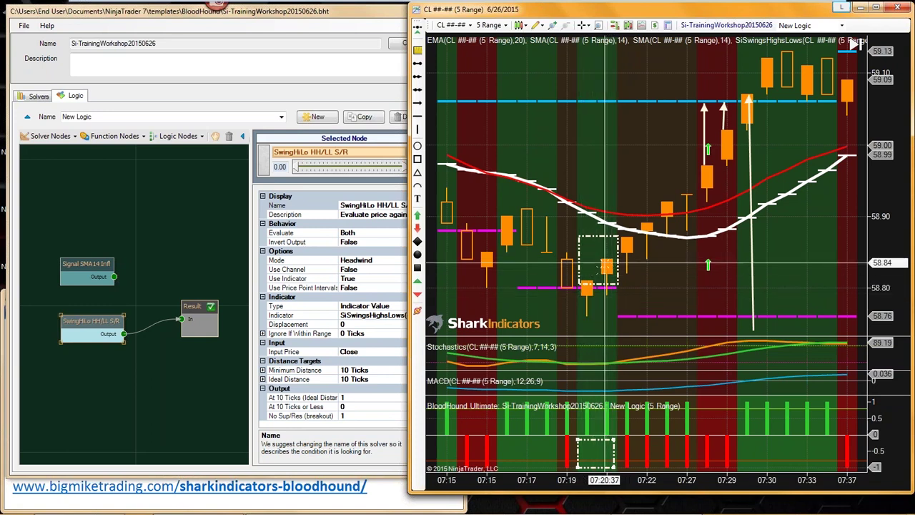
{"action": "middle_click", "coordinate": [579, 292]}
{"action": "middle_click", "coordinate": [580, 292]}
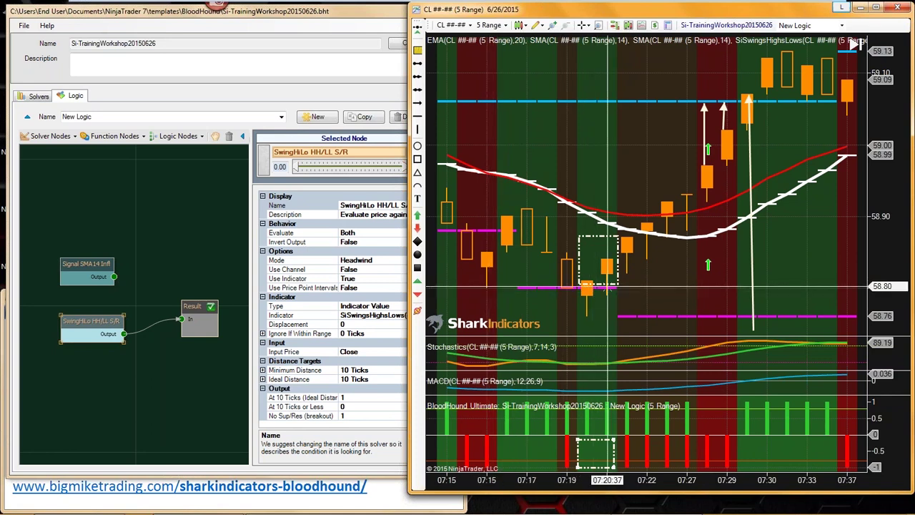
Step: Shift the price rectangle onto the 07:21 candle and draw an arrow line from its top to the magenta 58.76 support line
{"action": "left_click_drag", "start_coordinate": [617, 235], "coordinate": [641, 276]}
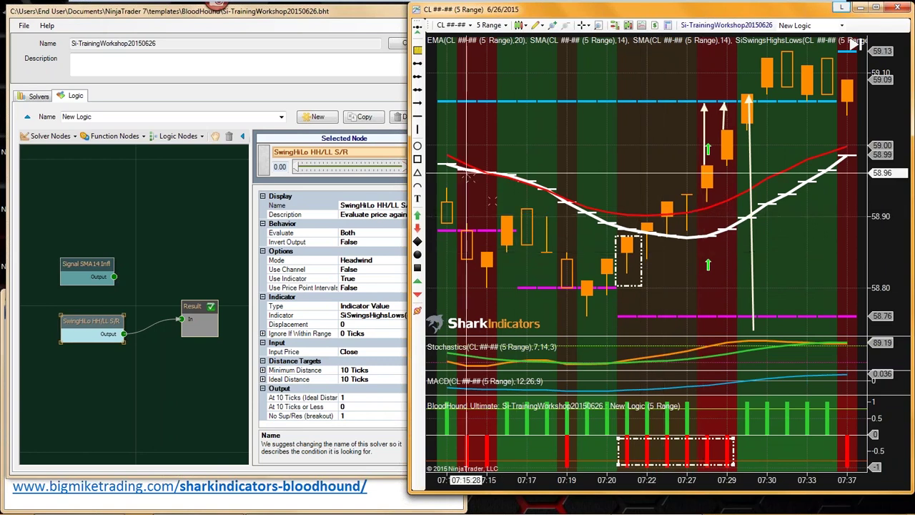
{"action": "left_click", "coordinate": [418, 103]}
{"action": "left_click", "coordinate": [626, 239]}
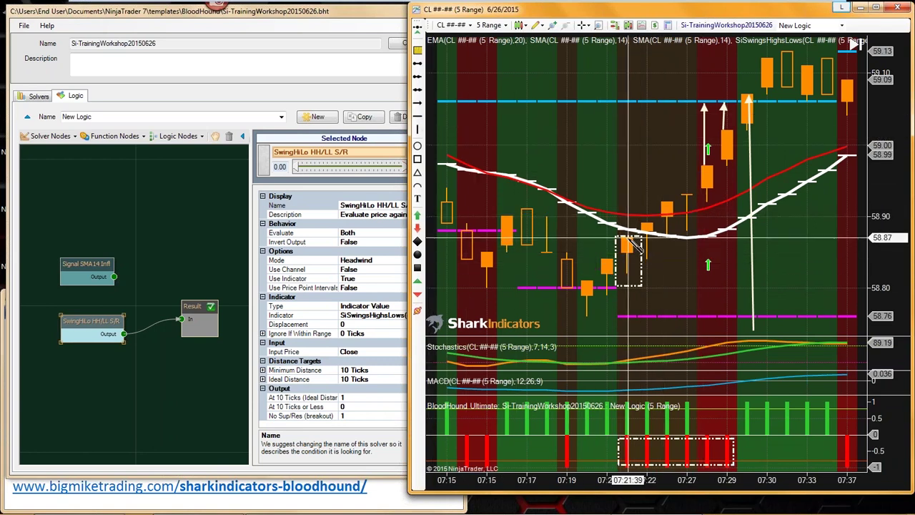
{"action": "left_click", "coordinate": [658, 312]}
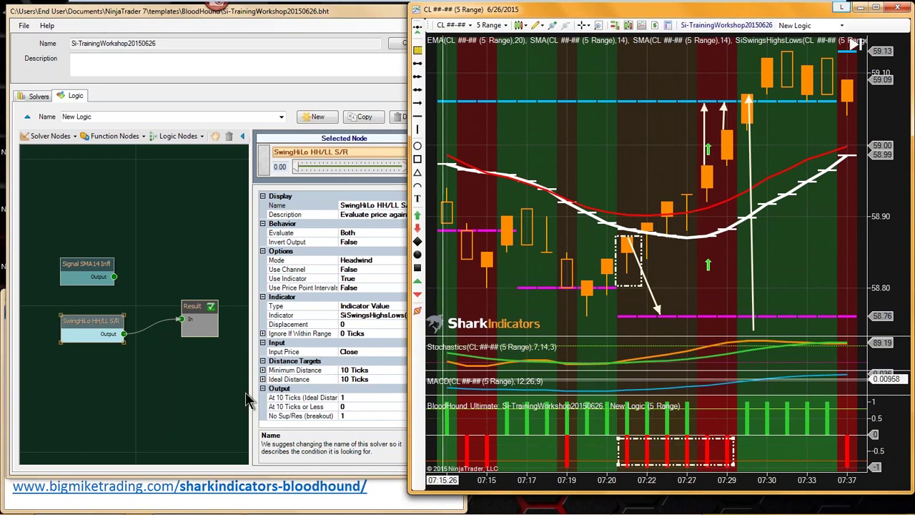
Step: Add an And logic node, make room for it before Result, and connect the Signal SMA14 Infl output to it
{"action": "mouse_move", "coordinate": [85, 325]}
{"action": "left_mouse_down"}
{"action": "mouse_move", "coordinate": [106, 324]}
{"action": "mouse_move", "coordinate": [81, 321]}
{"action": "left_mouse_up"}
{"action": "left_click", "coordinate": [178, 136]}
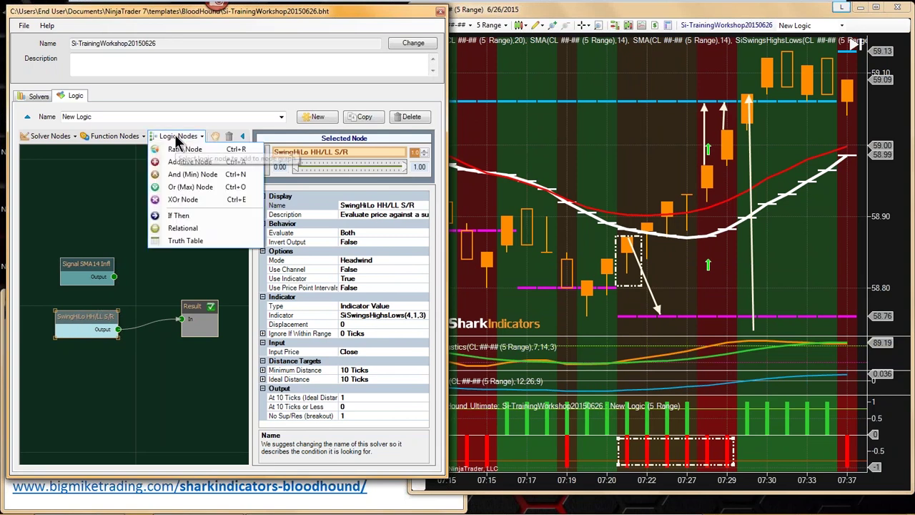
{"action": "left_click", "coordinate": [180, 176]}
{"action": "left_click", "coordinate": [203, 293]}
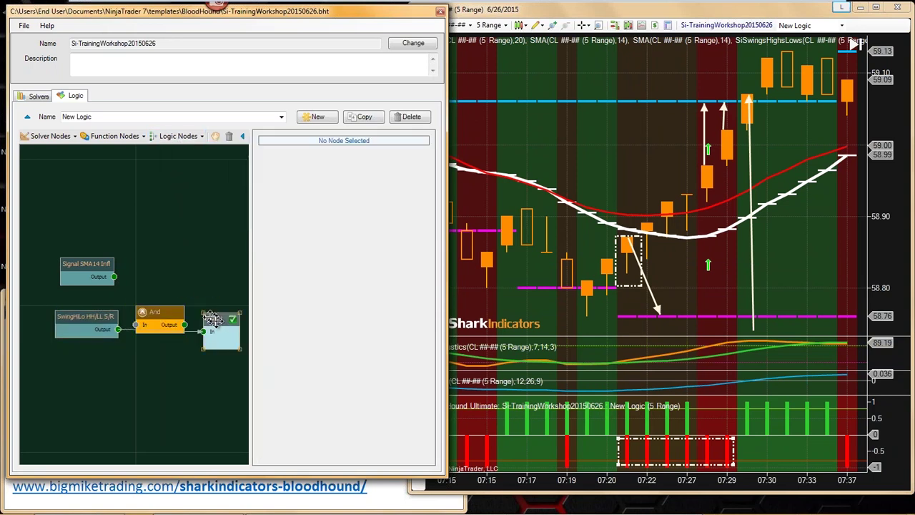
{"action": "left_click_drag", "start_coordinate": [161, 312], "coordinate": [141, 281]}
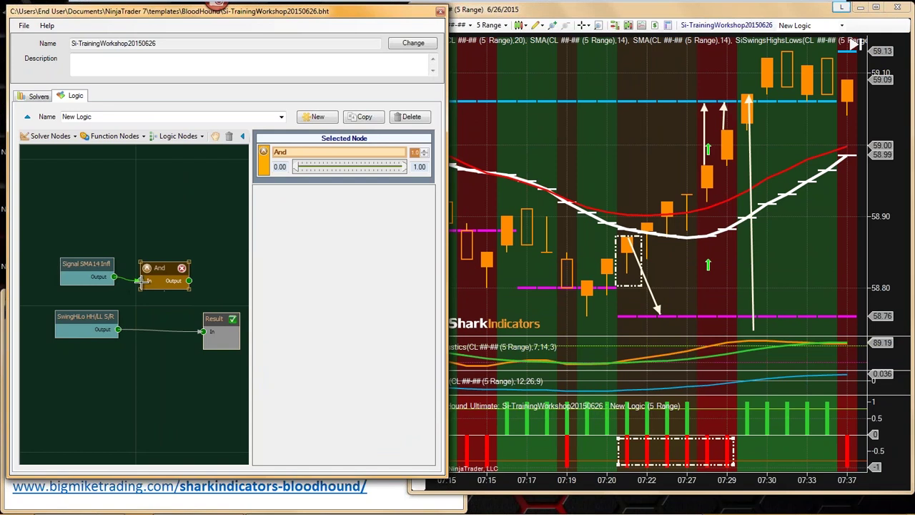
Step: Connect the SwingHiLo HH/LL S/R output to the And node and the And output to Result, tidying the node layout
{"action": "left_click", "coordinate": [79, 262]}
{"action": "left_click_drag", "start_coordinate": [79, 262], "coordinate": [79, 252]}
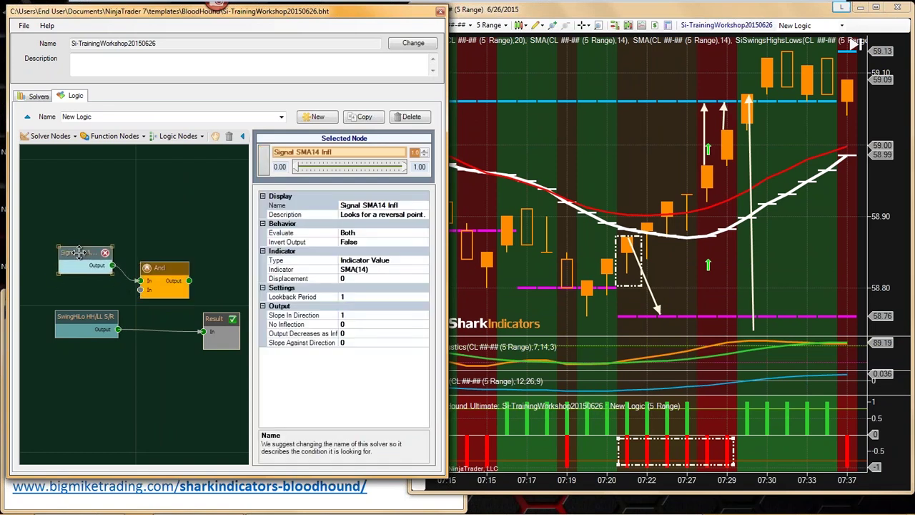
{"action": "left_click_drag", "start_coordinate": [161, 270], "coordinate": [162, 278]}
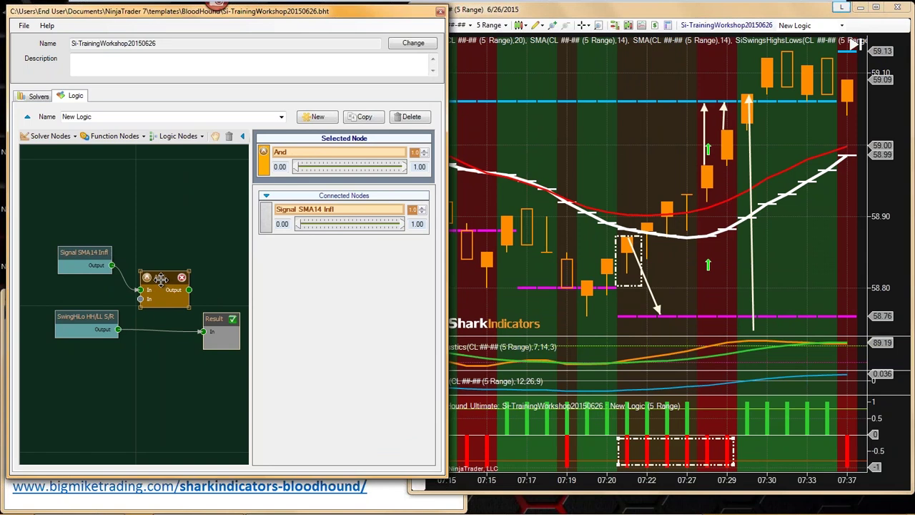
{"action": "left_click_drag", "start_coordinate": [122, 330], "coordinate": [141, 299]}
{"action": "left_click_drag", "start_coordinate": [210, 331], "coordinate": [206, 331]}
{"action": "left_click_drag", "start_coordinate": [160, 278], "coordinate": [160, 283]}
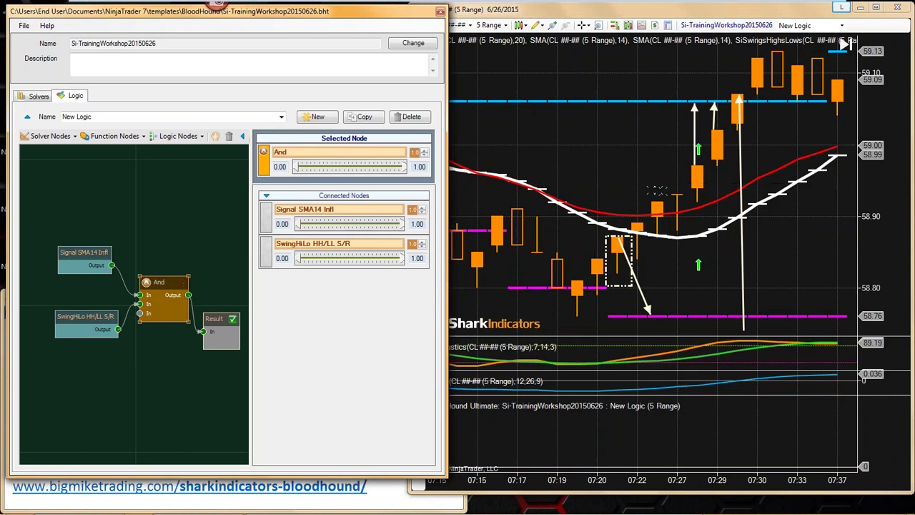
{"action": "left_click", "coordinate": [686, 247]}
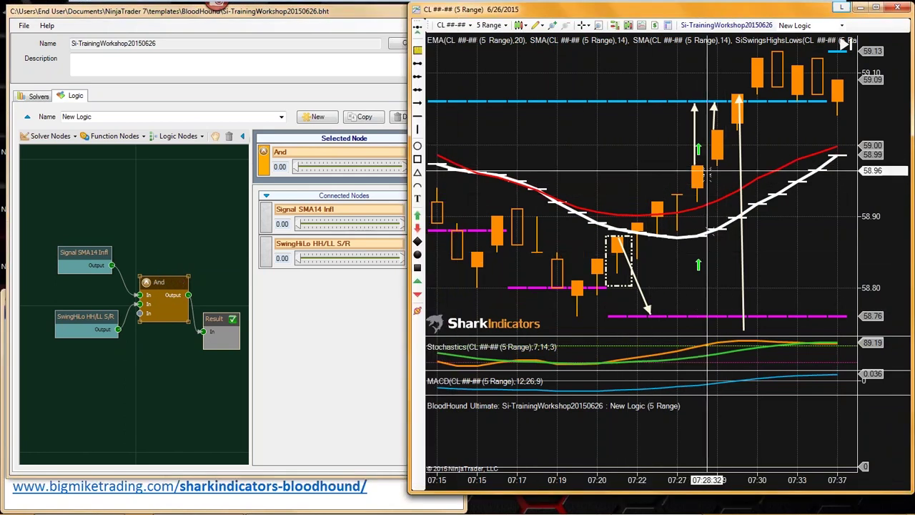
Step: Disconnect the SwingHiLo HH/LL S/R node from And to compare the chart signals, and reconnect its output to the And node
{"action": "left_click", "coordinate": [130, 324]}
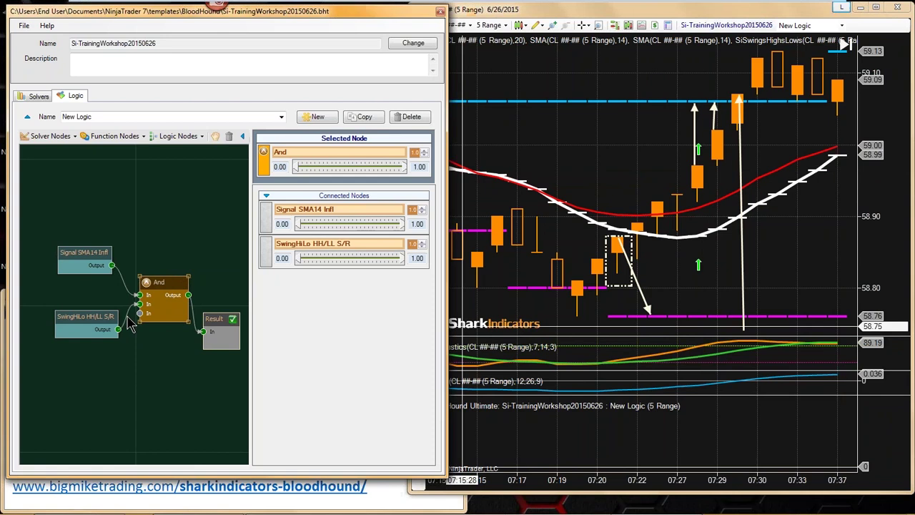
{"action": "left_click", "coordinate": [129, 317]}
{"action": "left_click_drag", "start_coordinate": [84, 317], "coordinate": [76, 348]}
{"action": "left_click", "coordinate": [704, 274]}
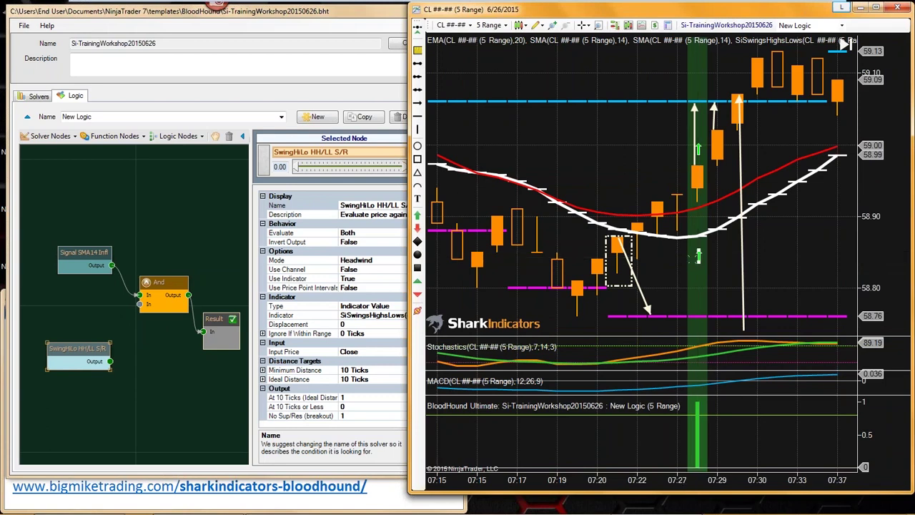
{"action": "left_click", "coordinate": [111, 363]}
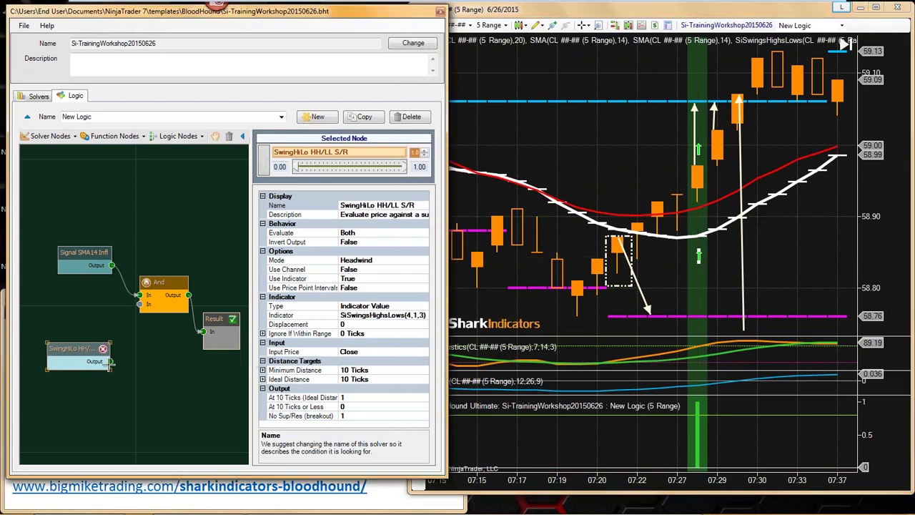
{"action": "left_click_drag", "start_coordinate": [110, 362], "coordinate": [119, 338]}
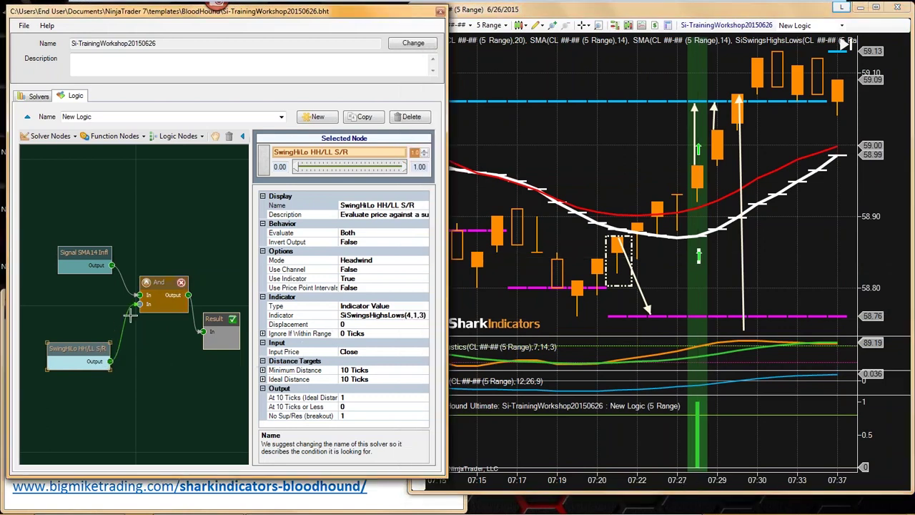
{"action": "left_click", "coordinate": [672, 275]}
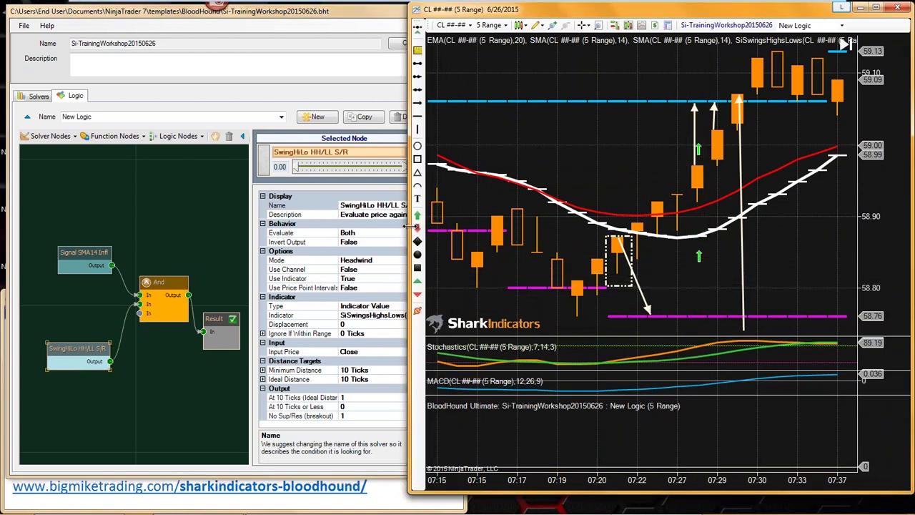
Step: Widen the chart window and examine the earlier bars around 07:08 for filtered signals
{"action": "left_click_drag", "start_coordinate": [408, 226], "coordinate": [159, 225]}
{"action": "left_click_drag", "start_coordinate": [373, 293], "coordinate": [641, 303]}
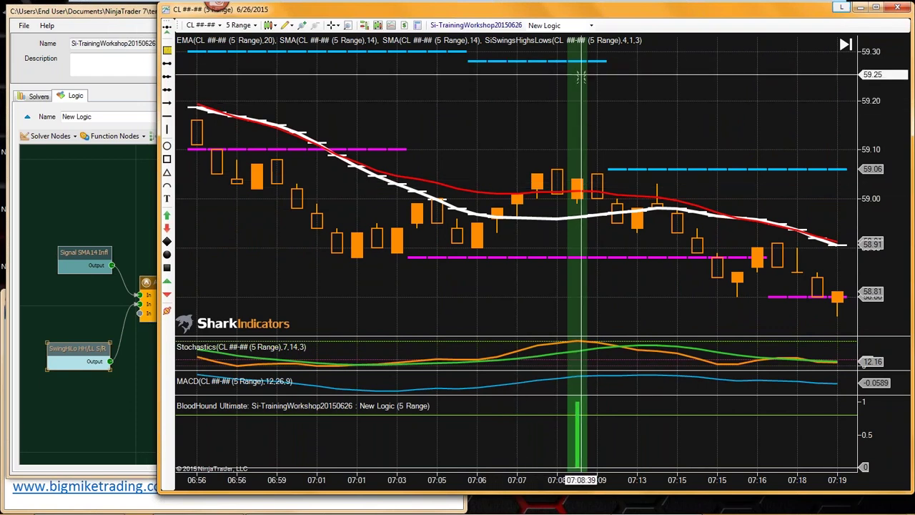
{"action": "left_click_drag", "start_coordinate": [635, 304], "coordinate": [541, 294]}
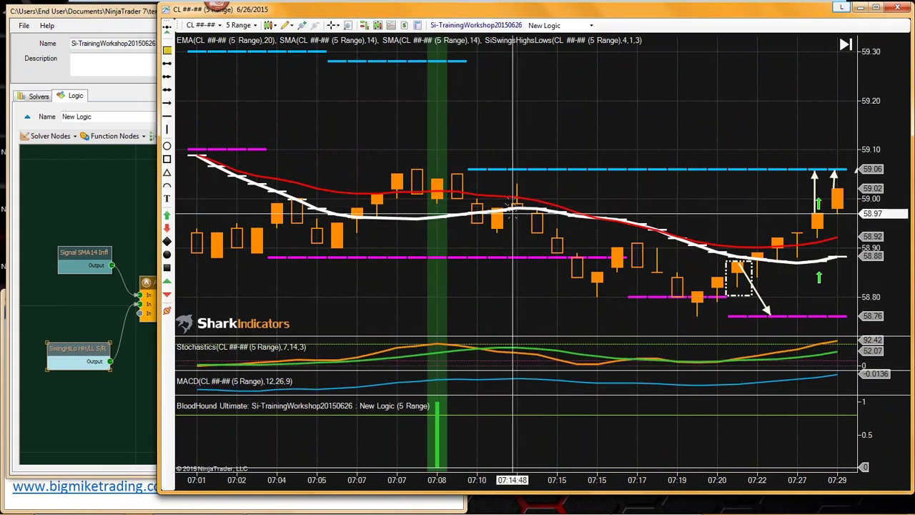
Step: Narrow the chart window, connect Signal SMA14 Infl directly to Result, and mark the 07:15 short signal with a red down arrow
{"action": "left_click", "coordinate": [75, 256]}
{"action": "left_click_drag", "start_coordinate": [74, 256], "coordinate": [71, 259]}
{"action": "left_click_drag", "start_coordinate": [152, 260], "coordinate": [412, 259]}
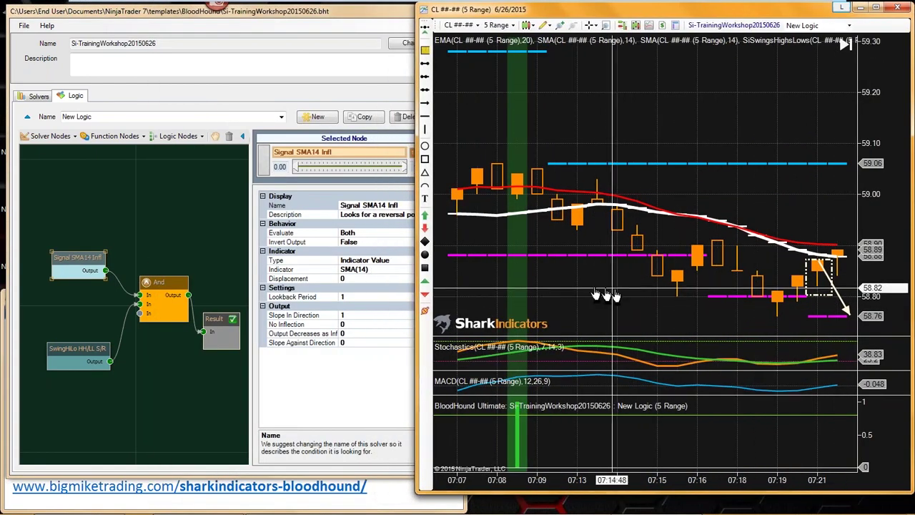
{"action": "left_click", "coordinate": [92, 258]}
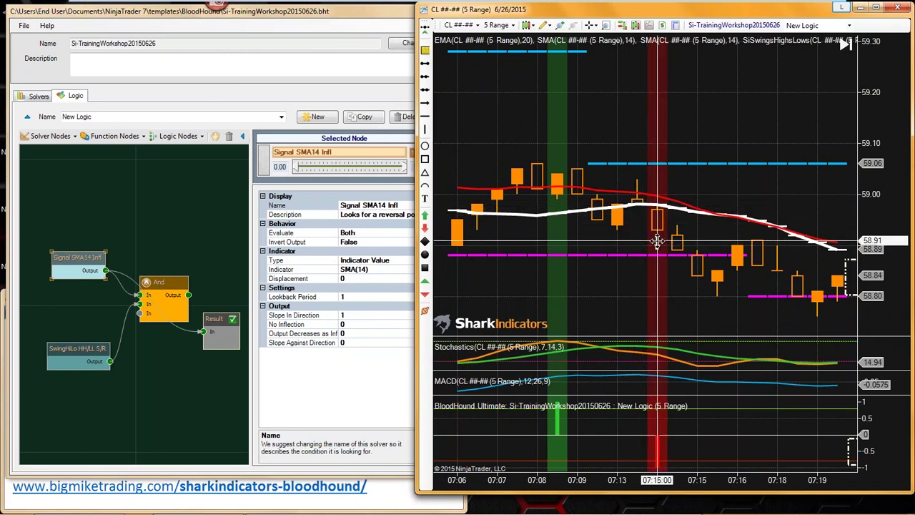
Step: Reconnect the And node's output to Result and check the chart at the 07:15 down arrow
{"action": "left_click", "coordinate": [218, 297]}
{"action": "left_click_drag", "start_coordinate": [209, 327], "coordinate": [208, 330]}
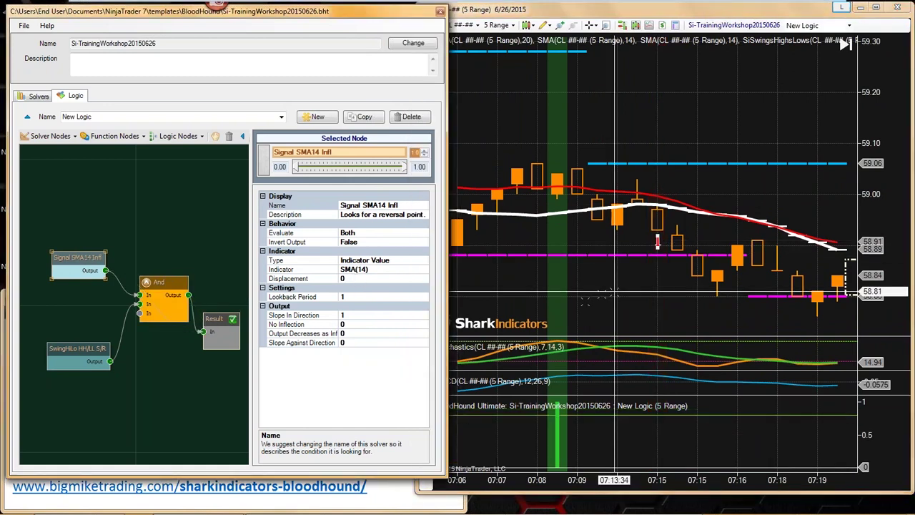
{"action": "left_click", "coordinate": [659, 229]}
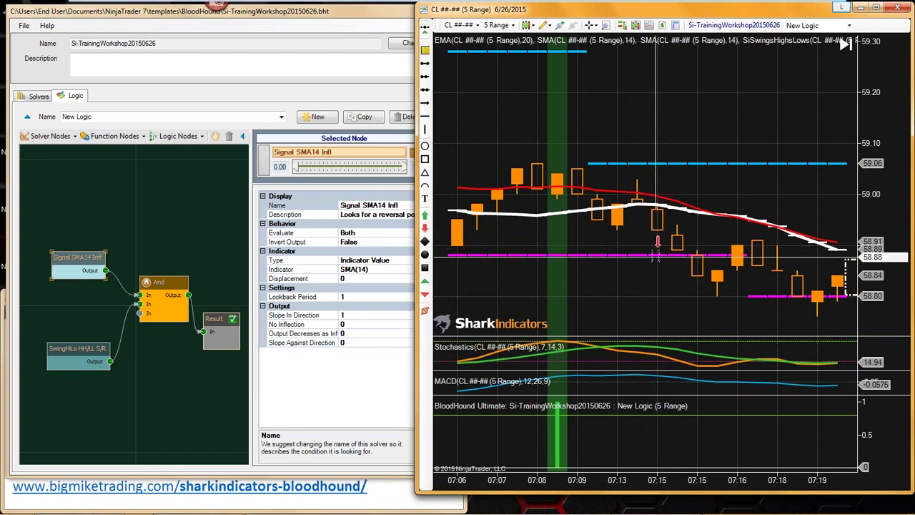
Step: Show the 06:31 to 07:02 bars, rearrange the And and SwingHiLo nodes, and connect Signal SMA14 Infl directly to Result
{"action": "scroll", "coordinate": [665, 300], "scroll_direction": "up", "scroll_amount": 6}
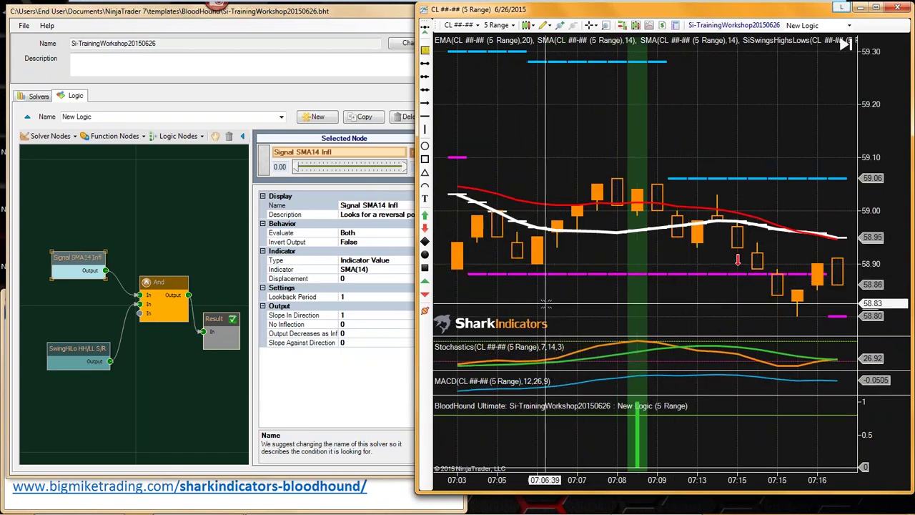
{"action": "scroll", "coordinate": [699, 315], "scroll_direction": "up", "scroll_amount": 6}
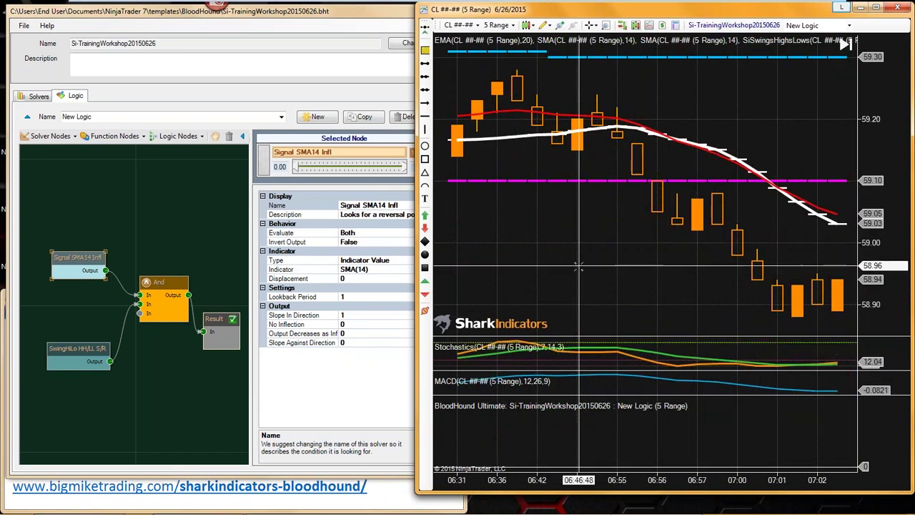
{"action": "mouse_move", "coordinate": [154, 283]}
{"action": "left_mouse_down"}
{"action": "mouse_move", "coordinate": [164, 283]}
{"action": "mouse_move", "coordinate": [145, 292]}
{"action": "left_mouse_up"}
{"action": "left_click_drag", "start_coordinate": [92, 347], "coordinate": [86, 324]}
Step: Mark the short signal near 06:56 with a down arrow below its candle and the 06:33 long signal with an up arrow above
{"action": "left_click", "coordinate": [429, 240]}
{"action": "left_click", "coordinate": [425, 229]}
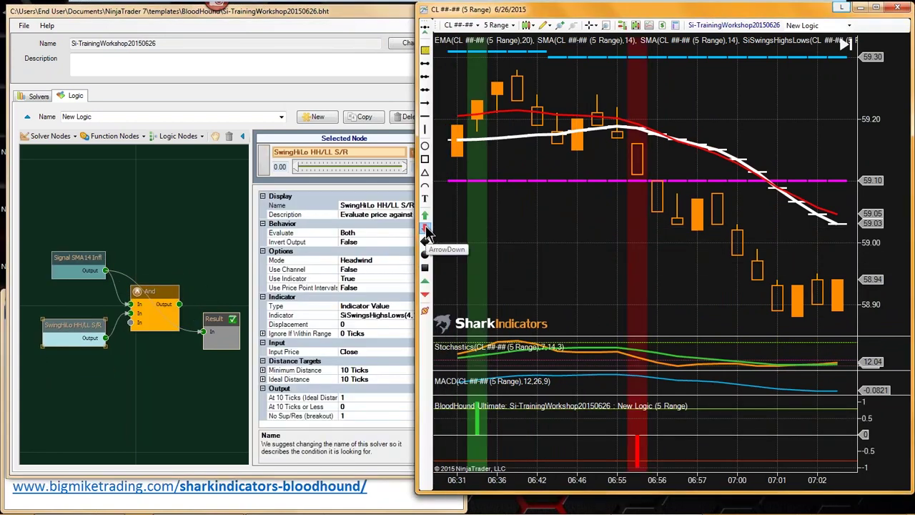
{"action": "left_click", "coordinate": [629, 191]}
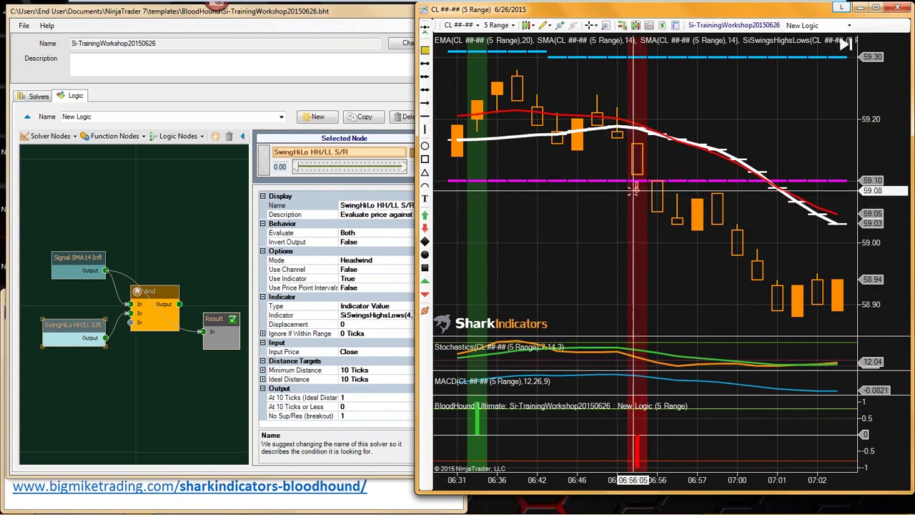
{"action": "left_click_drag", "start_coordinate": [635, 187], "coordinate": [634, 200]}
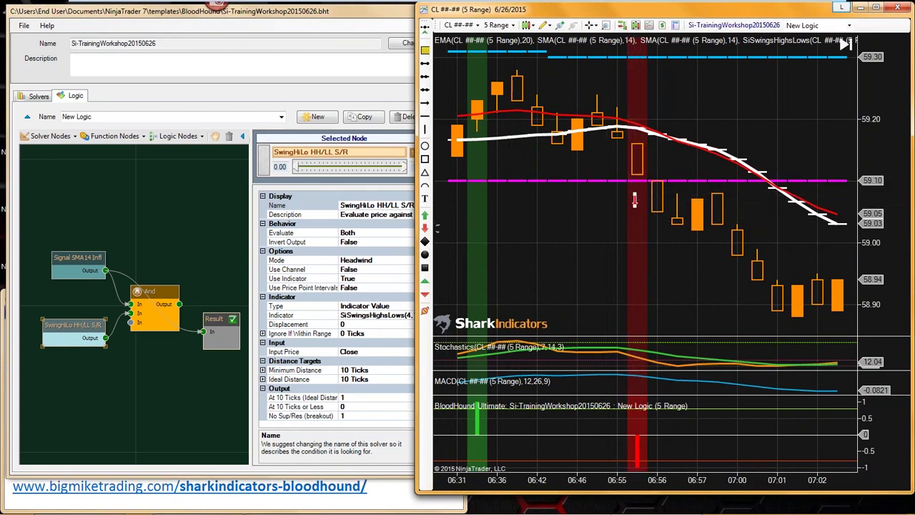
{"action": "left_click", "coordinate": [426, 216]}
{"action": "left_click", "coordinate": [476, 86]}
{"action": "left_click_drag", "start_coordinate": [516, 166], "coordinate": [619, 236]}
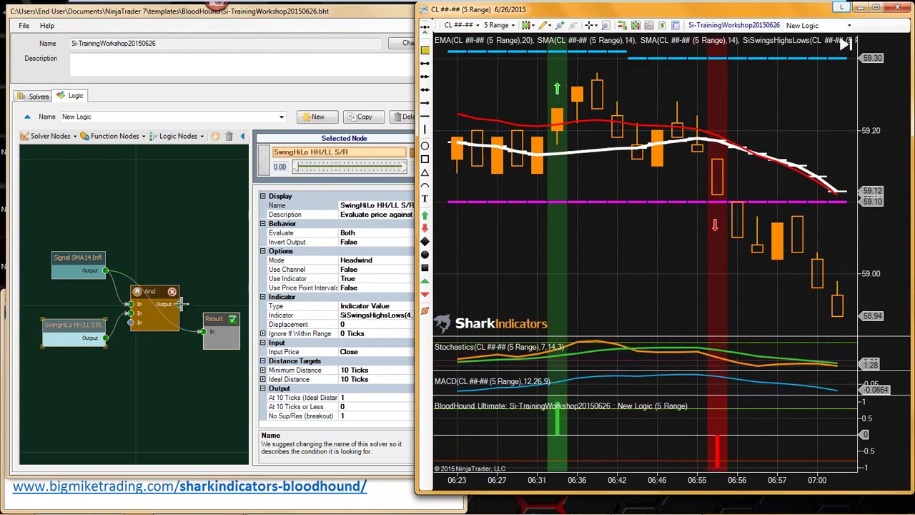
Step: Reconnect the And node's output to Result and check the filtered logic against the two arrow-marked candles
{"action": "left_click", "coordinate": [206, 328]}
{"action": "left_click", "coordinate": [153, 297]}
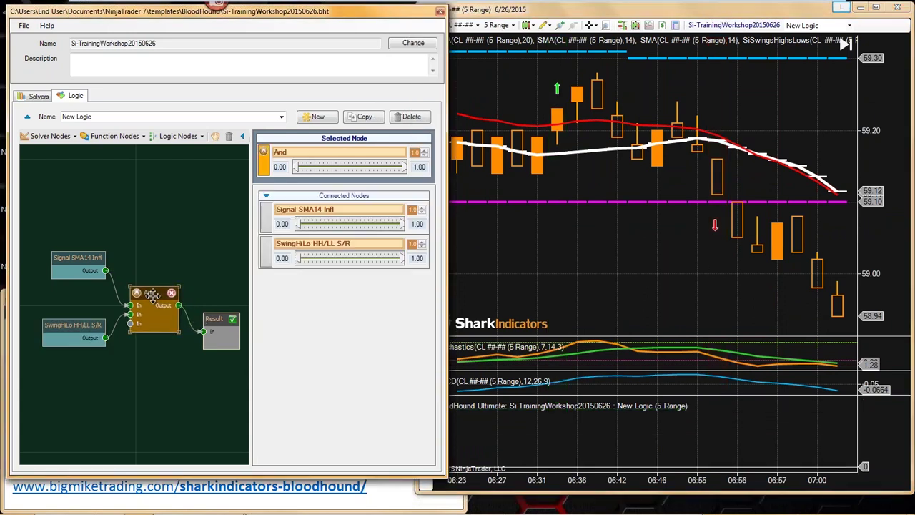
{"action": "left_click", "coordinate": [587, 266]}
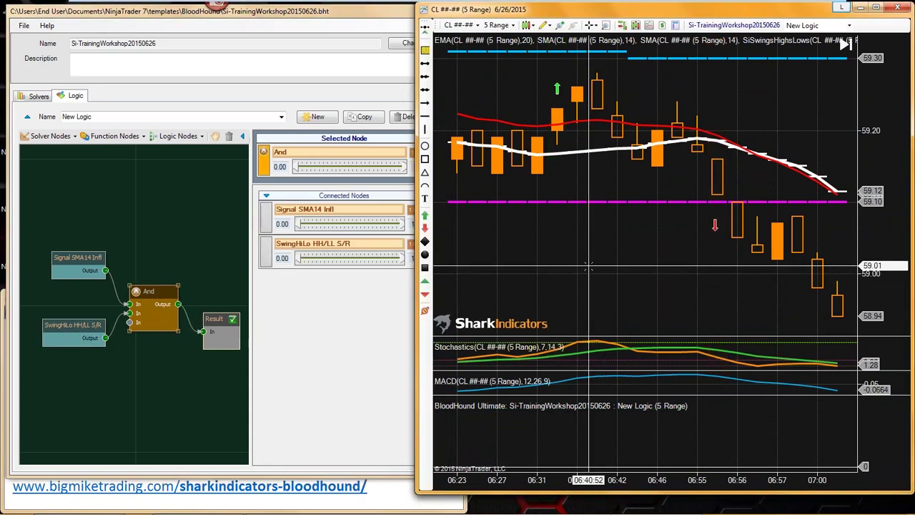
{"action": "scroll", "coordinate": [588, 267], "scroll_direction": "up", "scroll_amount": 1}
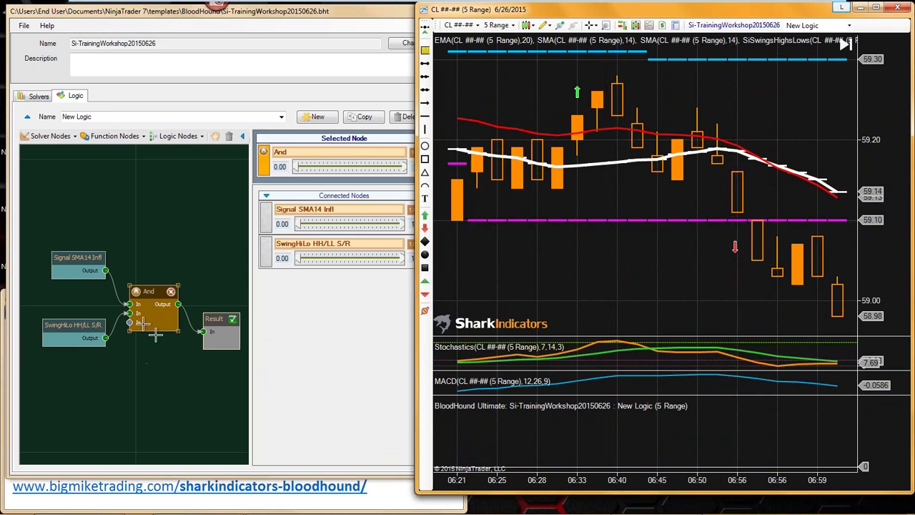
{"action": "left_click", "coordinate": [68, 326]}
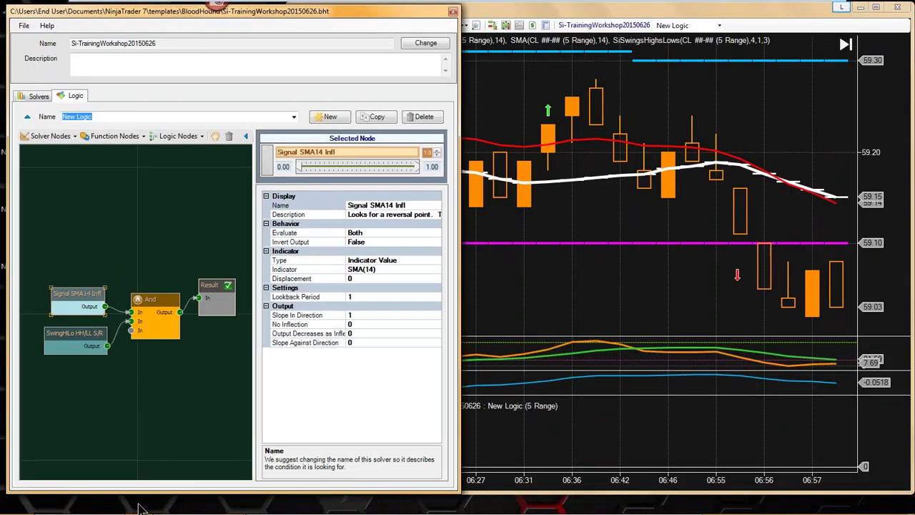
Step: Switch to the SharkIndicators website in Internet Explorer and open the BloodHound Community page
{"action": "mouse_move", "coordinate": [141, 511]}
{"action": "mouse_move", "coordinate": [80, 507]}
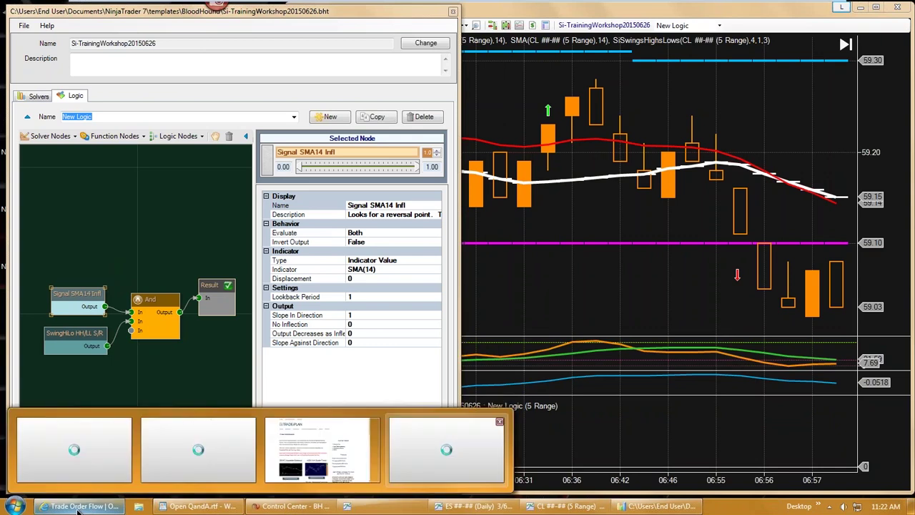
{"action": "left_click", "coordinate": [72, 458]}
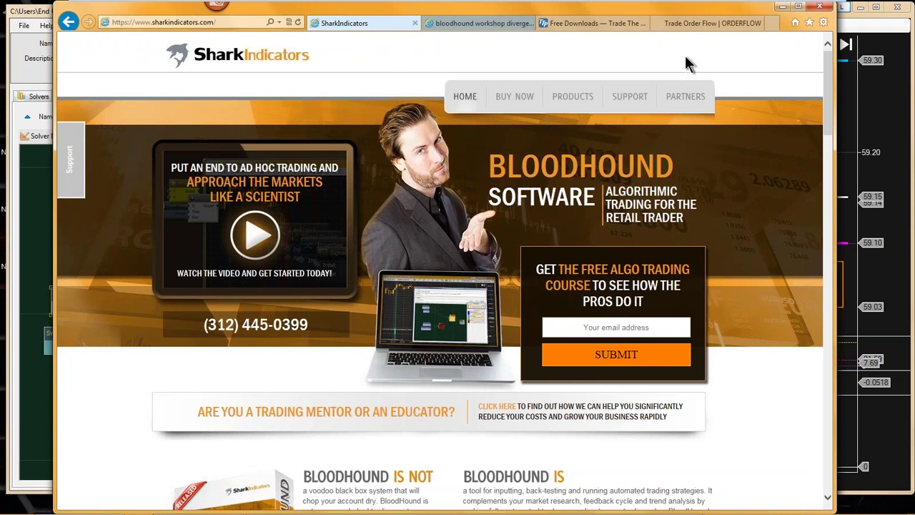
{"action": "mouse_move", "coordinate": [685, 98]}
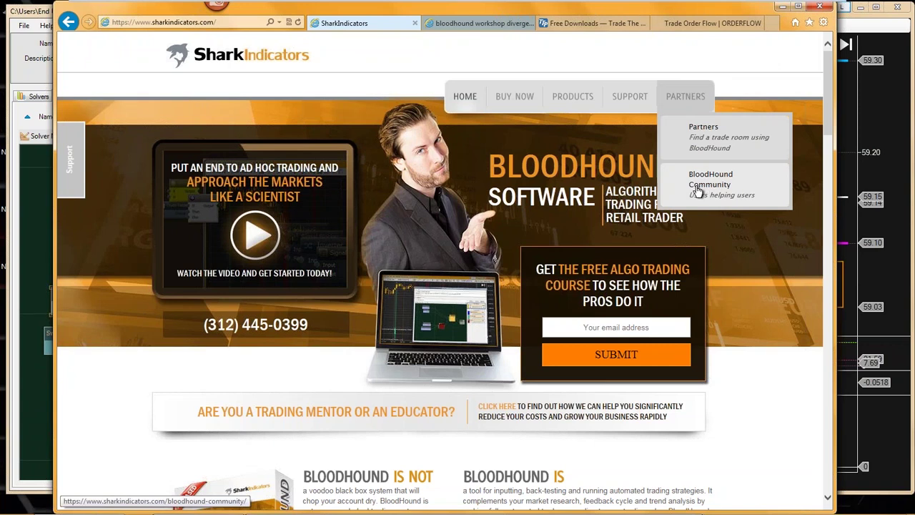
{"action": "left_click", "coordinate": [703, 187]}
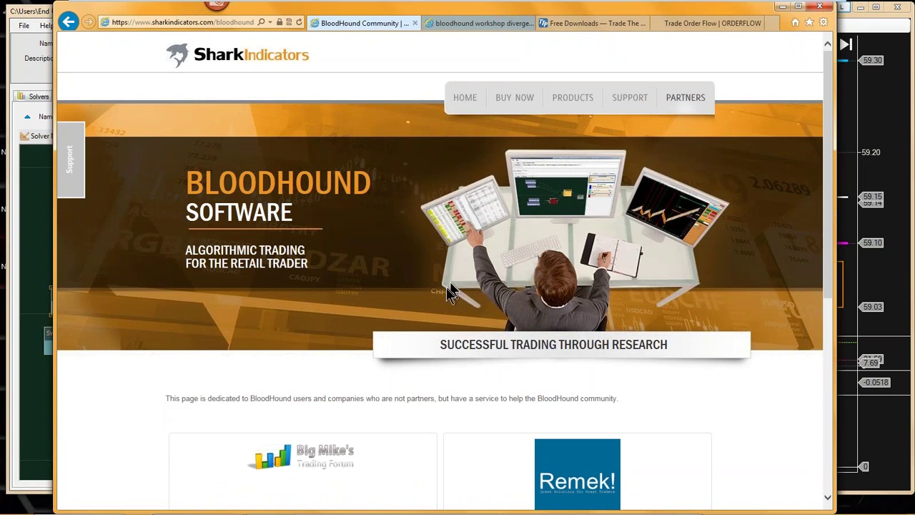
Step: Review the Big Mike's Trading Forum and Remek Trading Systems listings, highlighting the words "Hungarian and German" in the Remek text
{"action": "scroll", "coordinate": [449, 300], "scroll_direction": "down", "scroll_amount": 4}
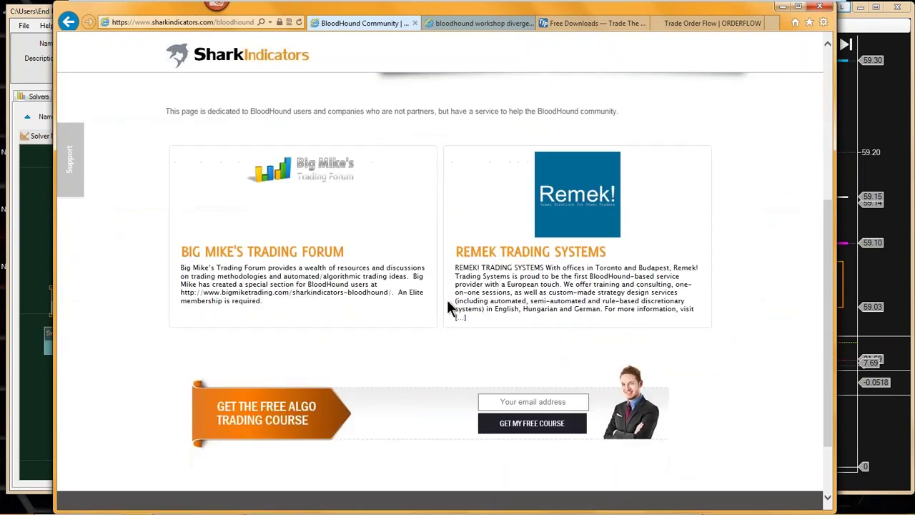
{"action": "scroll", "coordinate": [449, 309], "scroll_direction": "up", "scroll_amount": 1}
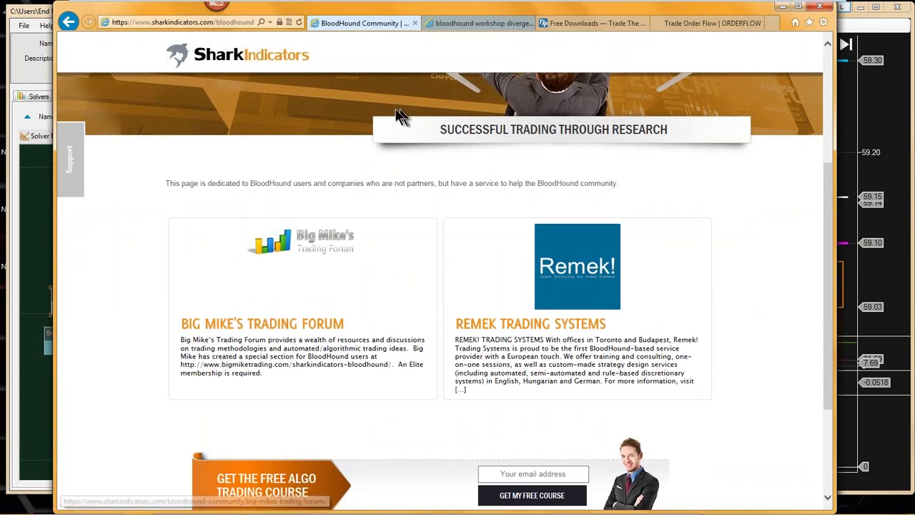
{"action": "left_click_drag", "start_coordinate": [411, 12], "coordinate": [457, 13]}
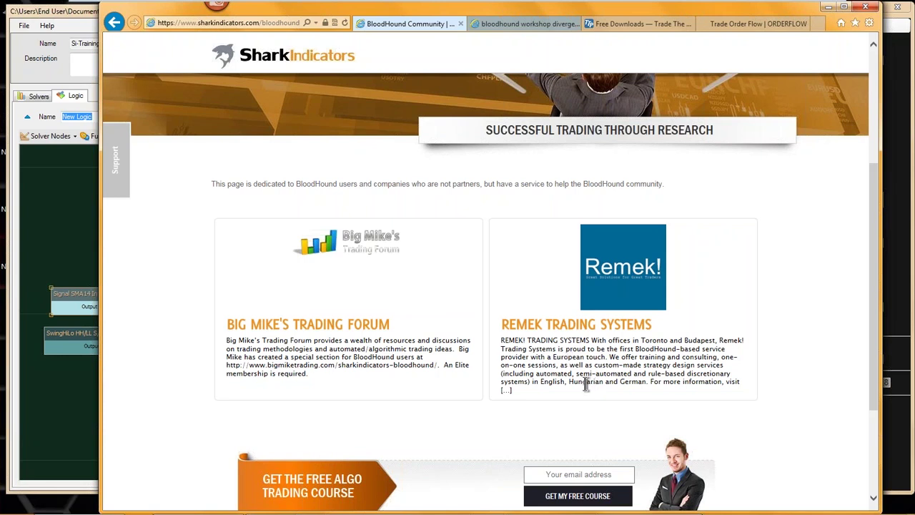
{"action": "double_click", "coordinate": [584, 384]}
{"action": "left_click", "coordinate": [581, 383]}
{"action": "left_click_drag", "start_coordinate": [570, 383], "coordinate": [637, 386]}
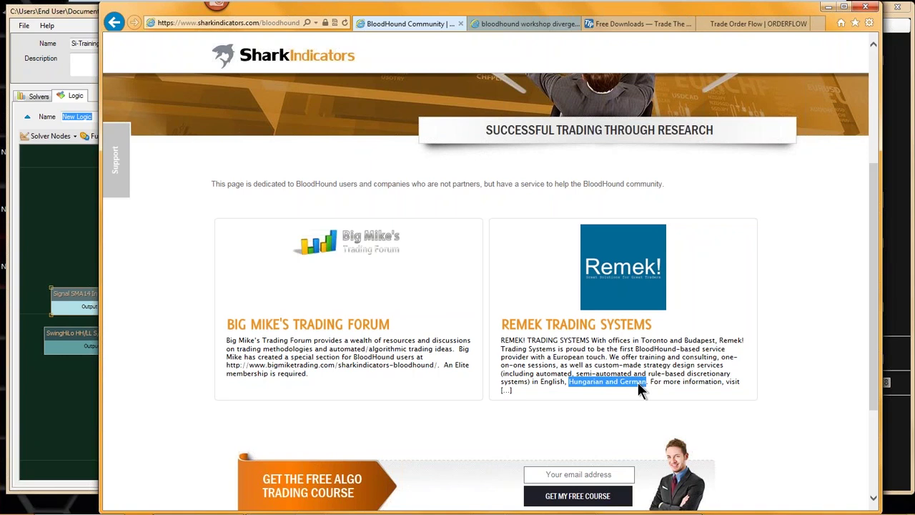
{"action": "left_click", "coordinate": [581, 384]}
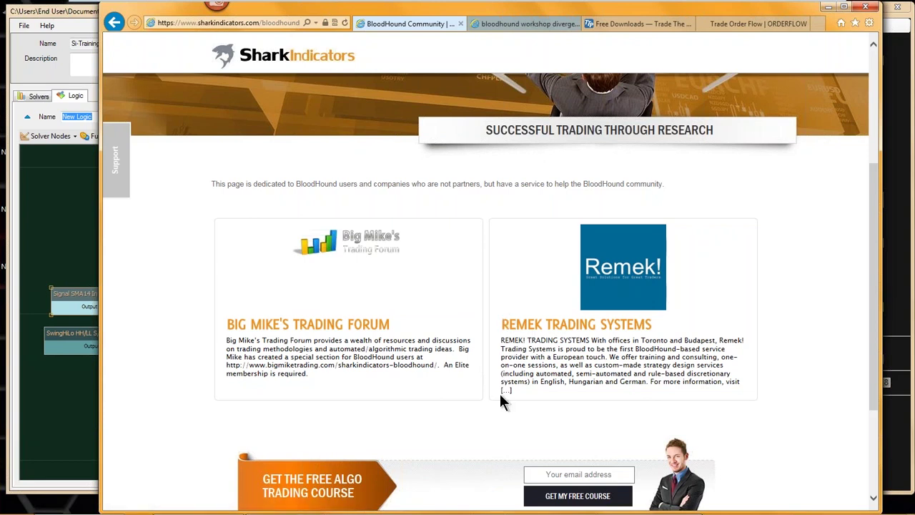
Step: Shift the browser window aside and open the site's Learn BloodHound documentation page
{"action": "scroll", "coordinate": [482, 342], "scroll_direction": "up", "scroll_amount": 3}
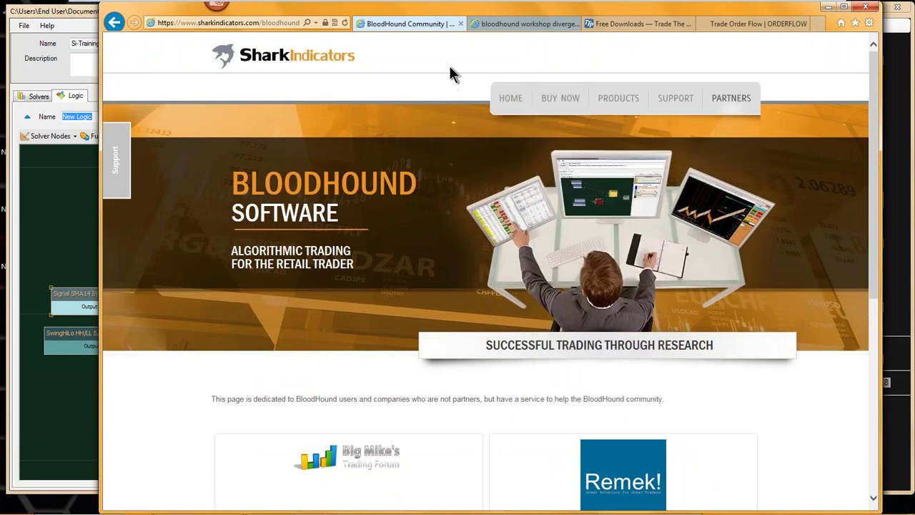
{"action": "left_click_drag", "start_coordinate": [472, 15], "coordinate": [496, 13]}
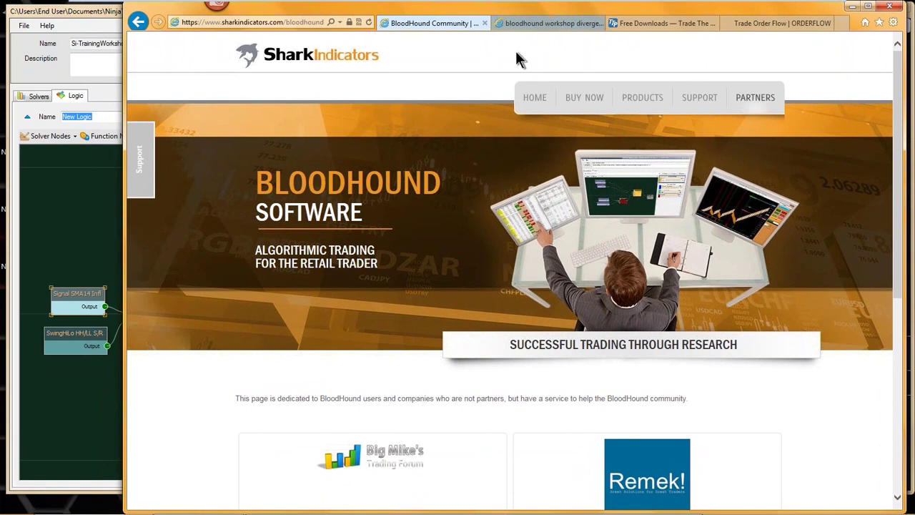
{"action": "mouse_move", "coordinate": [699, 91]}
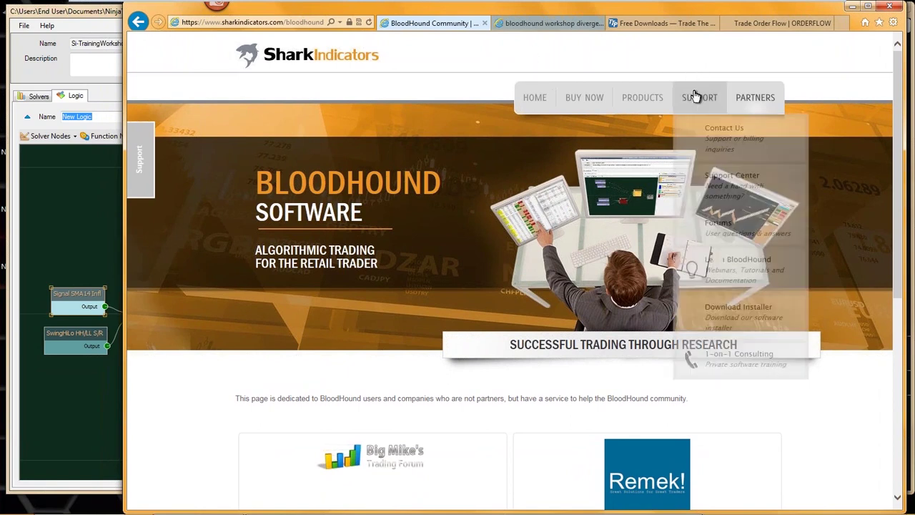
{"action": "mouse_move", "coordinate": [724, 276]}
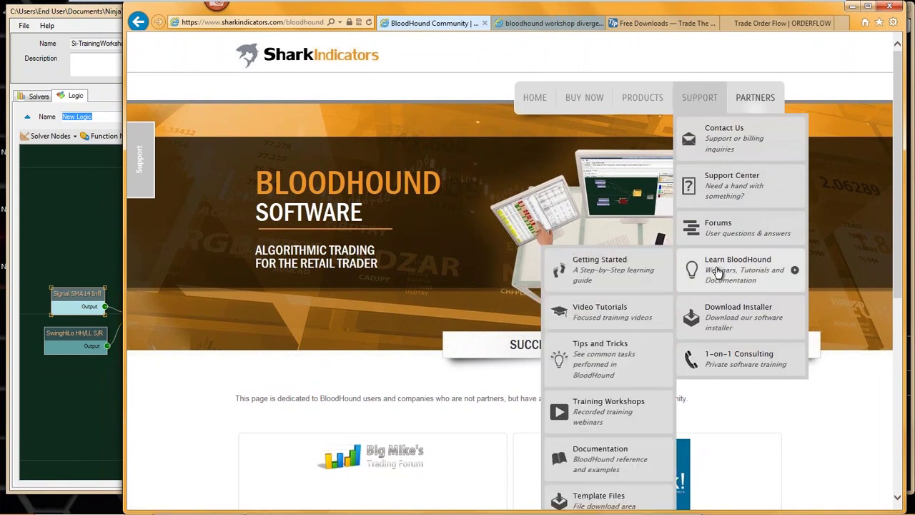
{"action": "left_click", "coordinate": [722, 274]}
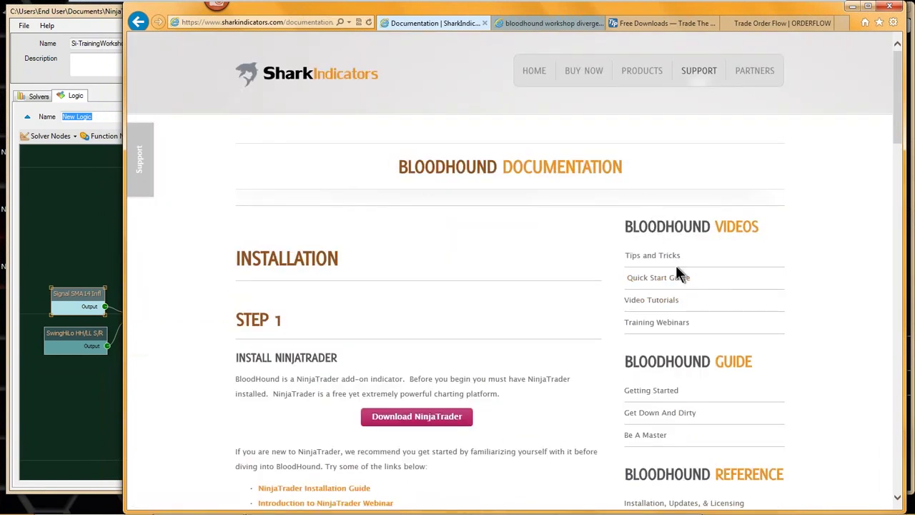
Step: Examine the BloodHound documentation's link list, from videos and guide through solvers, logic and function nodes to additional and 3rd party indicators
{"action": "scroll", "coordinate": [676, 265], "scroll_direction": "down", "scroll_amount": 3}
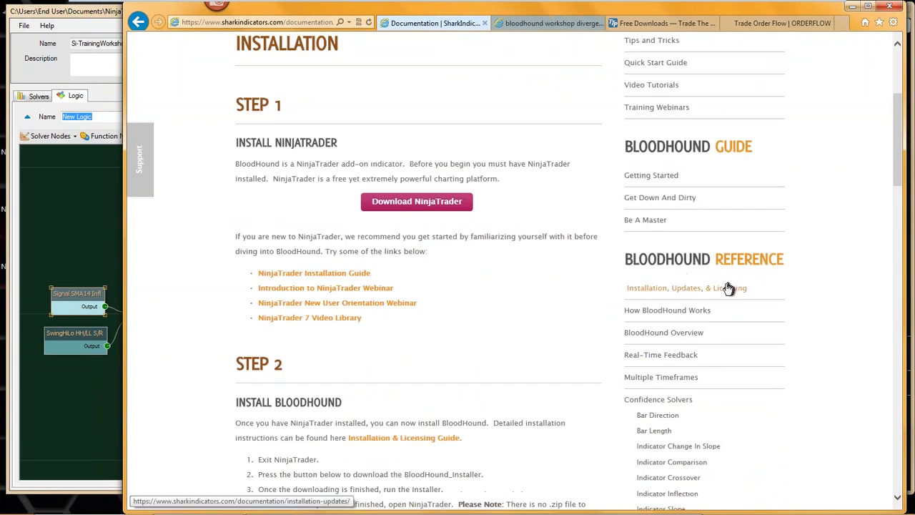
{"action": "scroll", "coordinate": [725, 285], "scroll_direction": "down", "scroll_amount": 3}
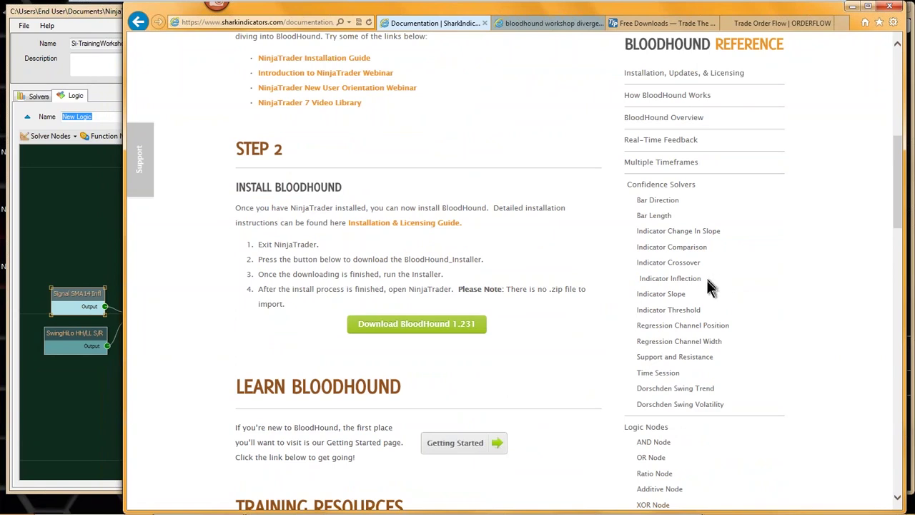
{"action": "scroll", "coordinate": [705, 280], "scroll_direction": "up", "scroll_amount": 4}
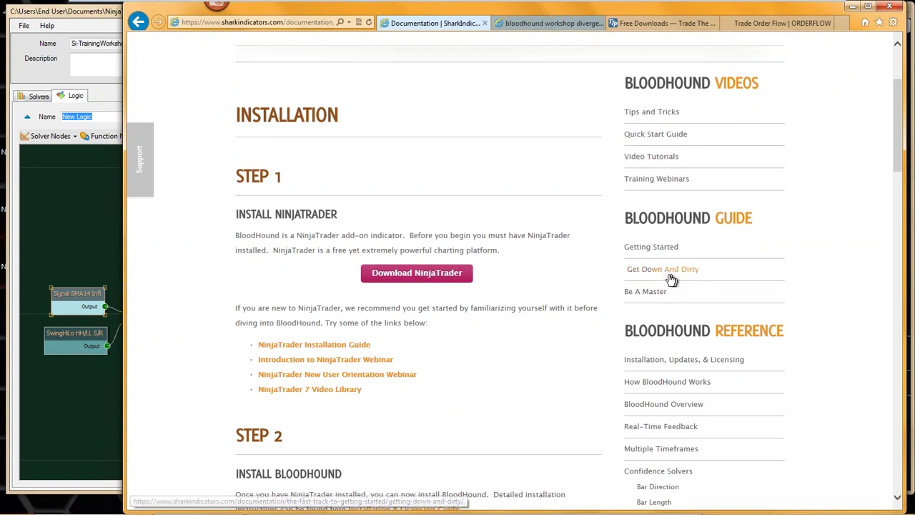
{"action": "scroll", "coordinate": [668, 279], "scroll_direction": "down", "scroll_amount": 3}
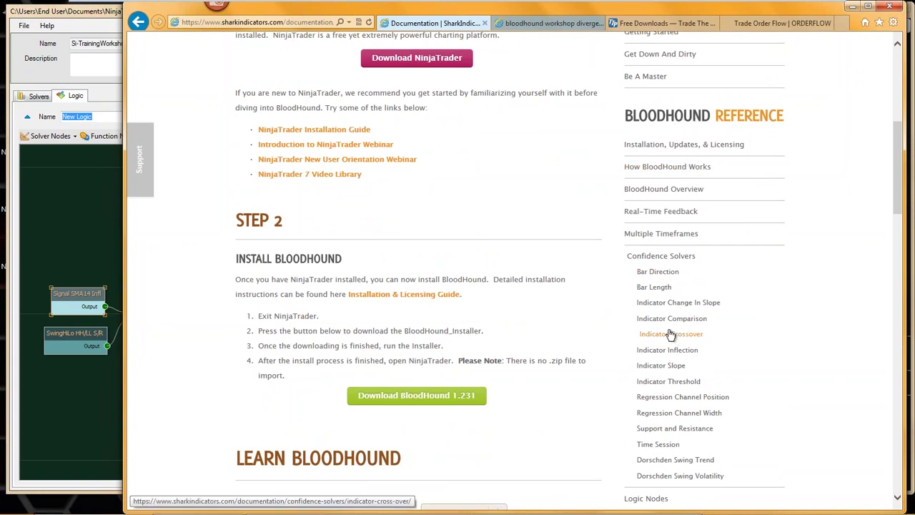
{"action": "scroll", "coordinate": [665, 335], "scroll_direction": "down", "scroll_amount": 1}
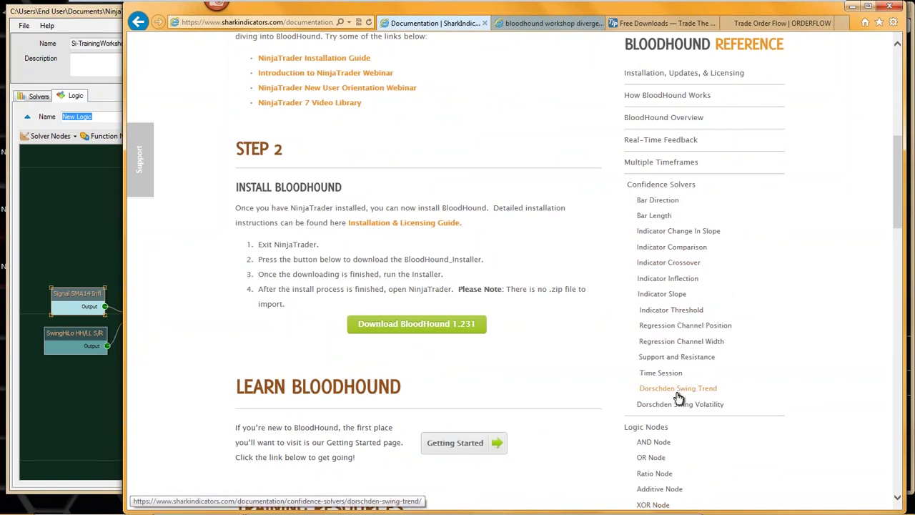
{"action": "scroll", "coordinate": [676, 393], "scroll_direction": "down", "scroll_amount": 2}
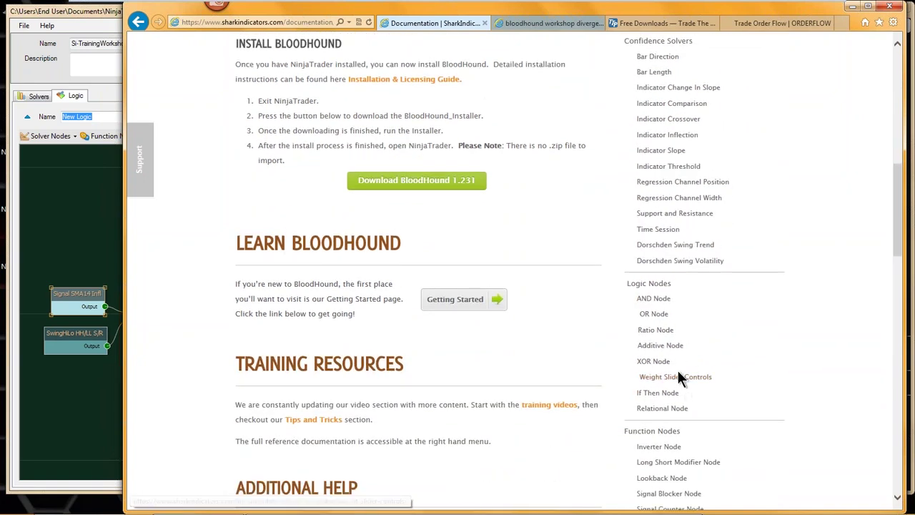
{"action": "scroll", "coordinate": [672, 371], "scroll_direction": "down", "scroll_amount": 1}
{"action": "scroll", "coordinate": [673, 375], "scroll_direction": "down", "scroll_amount": 3}
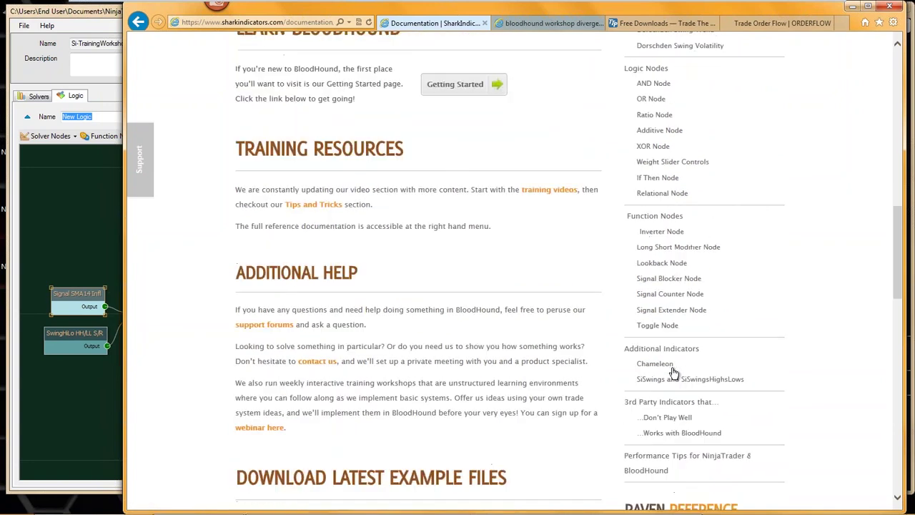
{"action": "scroll", "coordinate": [674, 311], "scroll_direction": "down", "scroll_amount": 1}
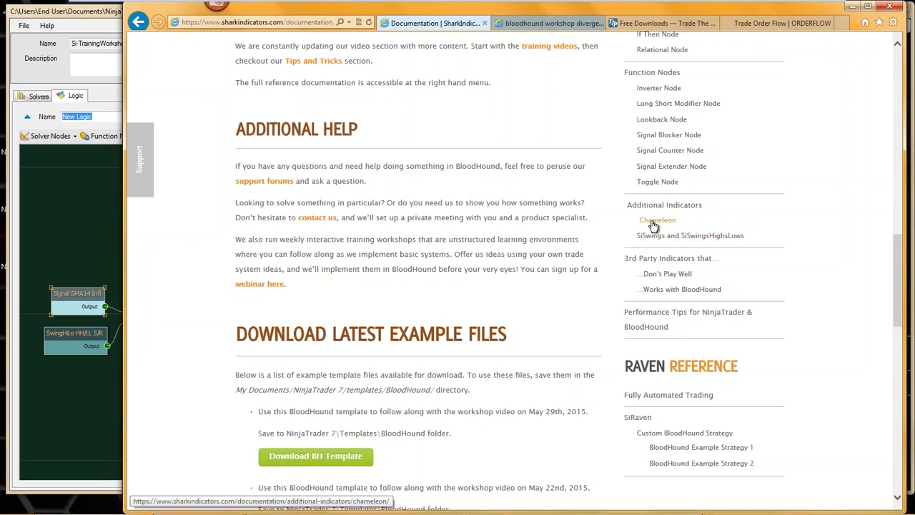
Step: Open the 3rd party indicators "Don't Play Well" page in a new tab and review its indicator table and notes
{"action": "right_click", "coordinate": [670, 276]}
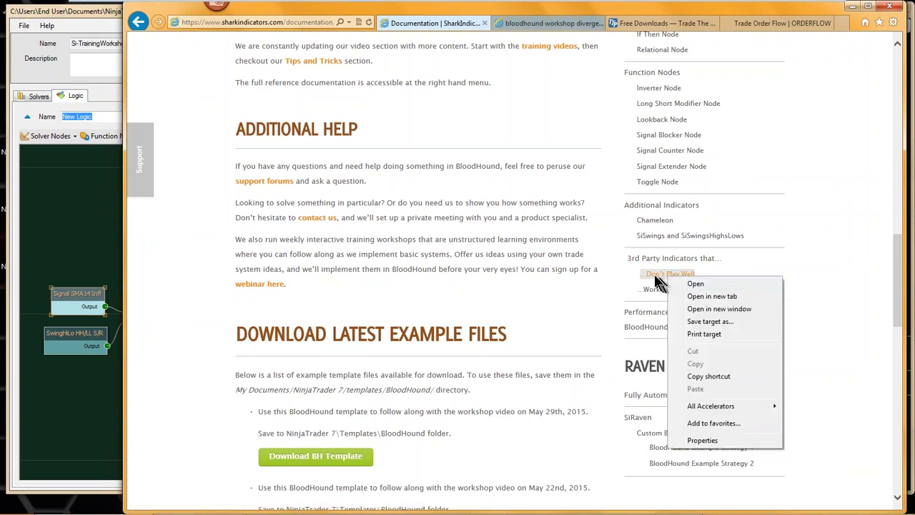
{"action": "left_click", "coordinate": [654, 278]}
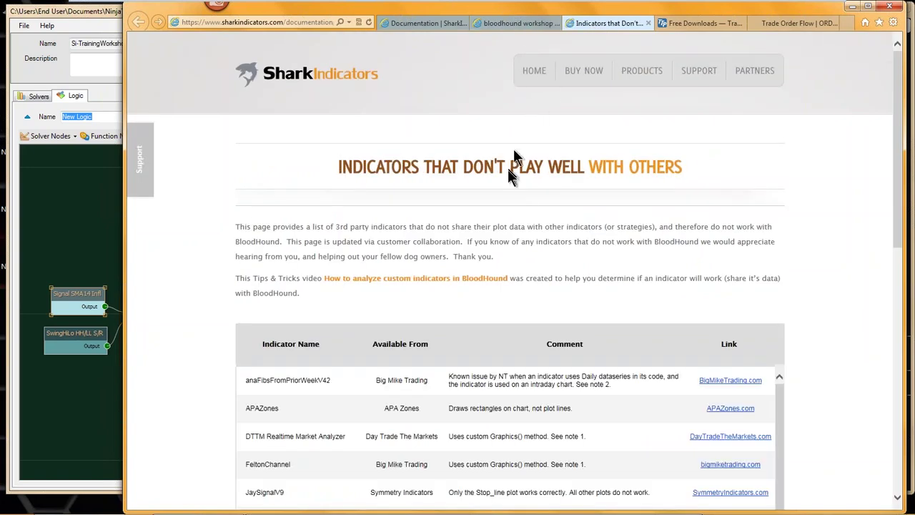
{"action": "scroll", "coordinate": [815, 301], "scroll_direction": "down", "scroll_amount": 3}
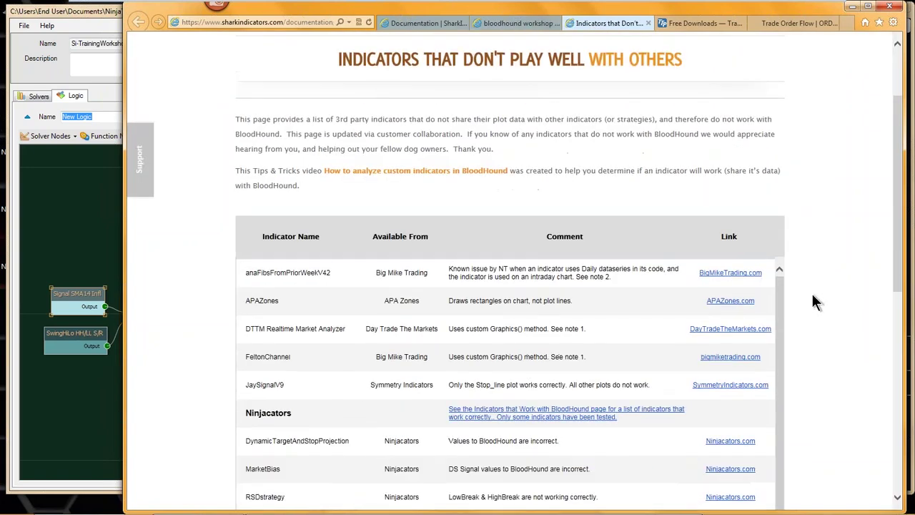
{"action": "scroll", "coordinate": [815, 301], "scroll_direction": "down", "scroll_amount": 1}
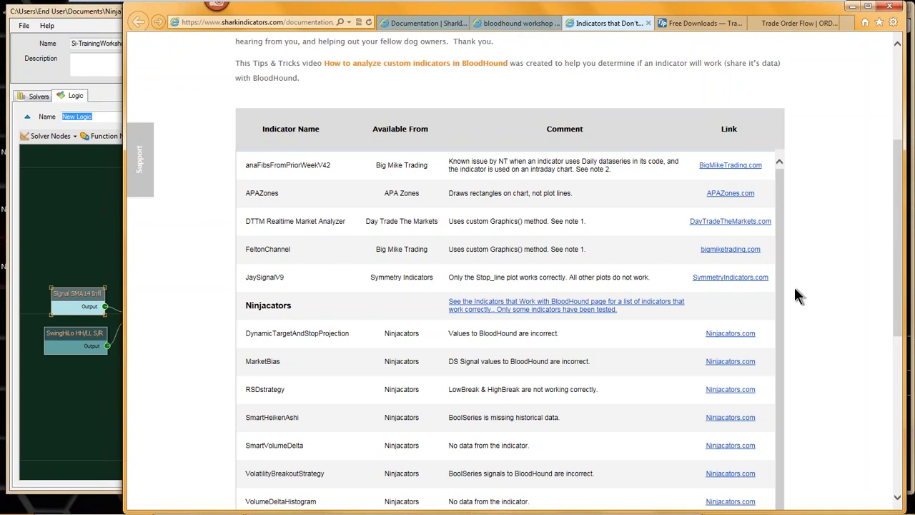
{"action": "scroll", "coordinate": [798, 296], "scroll_direction": "down", "scroll_amount": 3}
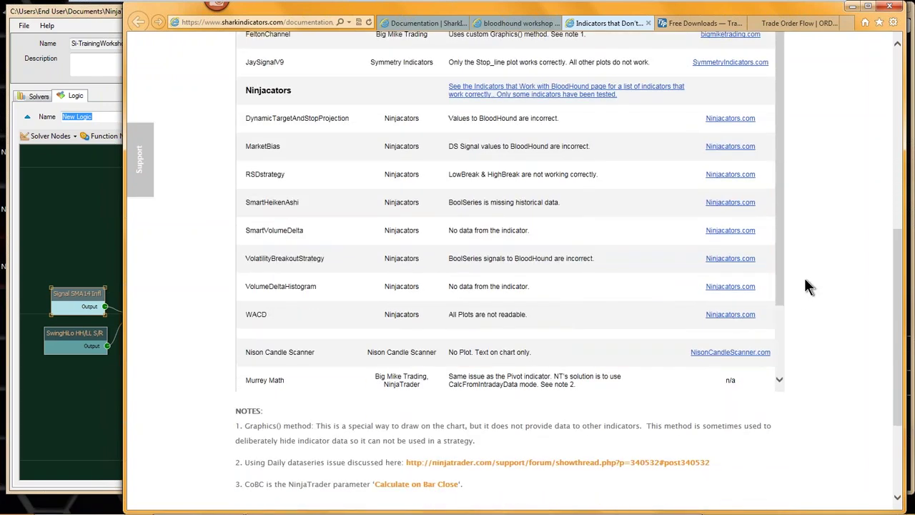
{"action": "scroll", "coordinate": [781, 270], "scroll_direction": "down", "scroll_amount": 1}
{"action": "scroll", "coordinate": [780, 286], "scroll_direction": "down", "scroll_amount": 1}
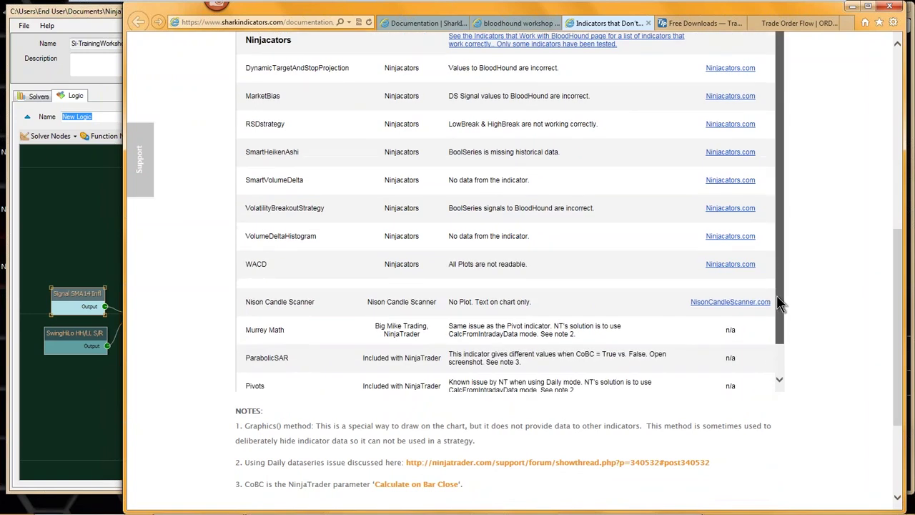
{"action": "left_click_drag", "start_coordinate": [777, 296], "coordinate": [779, 299]}
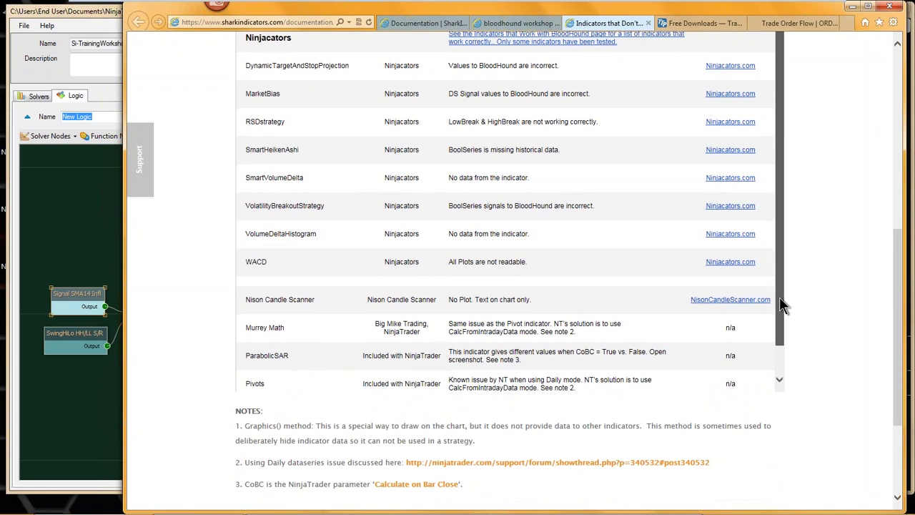
{"action": "left_click_drag", "start_coordinate": [779, 297], "coordinate": [781, 254]}
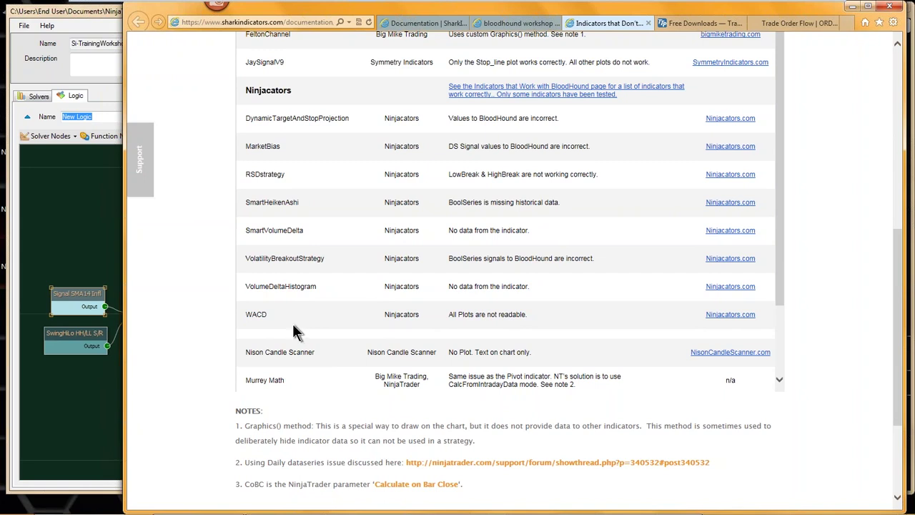
{"action": "scroll", "coordinate": [295, 327], "scroll_direction": "down", "scroll_amount": 5}
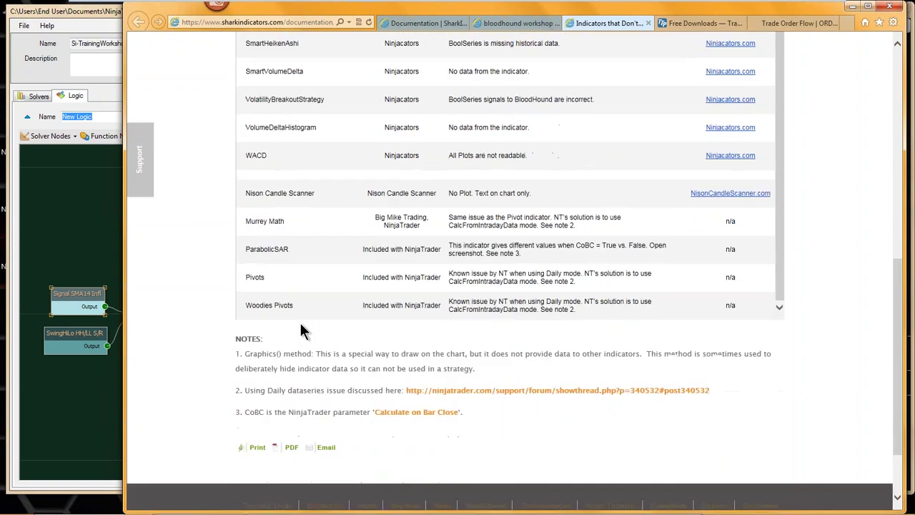
{"action": "scroll", "coordinate": [292, 283], "scroll_direction": "up", "scroll_amount": 5}
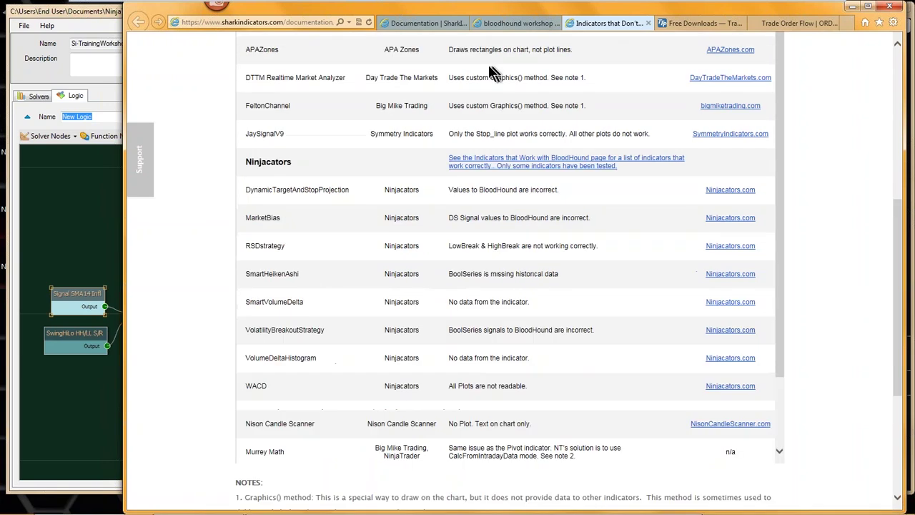
Step: Return to the BloodHound documentation page and place the YouTube "bloodhound workshop" tab ahead of it
{"action": "left_click", "coordinate": [515, 24]}
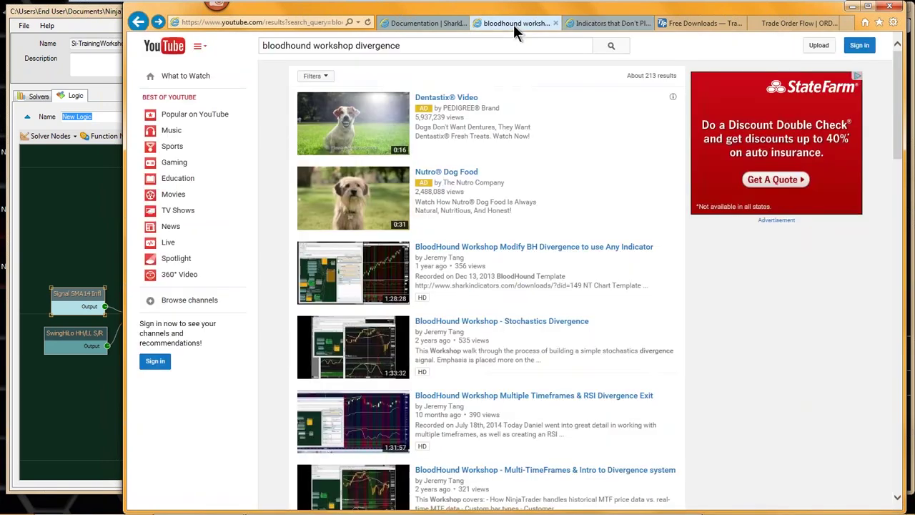
{"action": "left_click", "coordinate": [579, 27]}
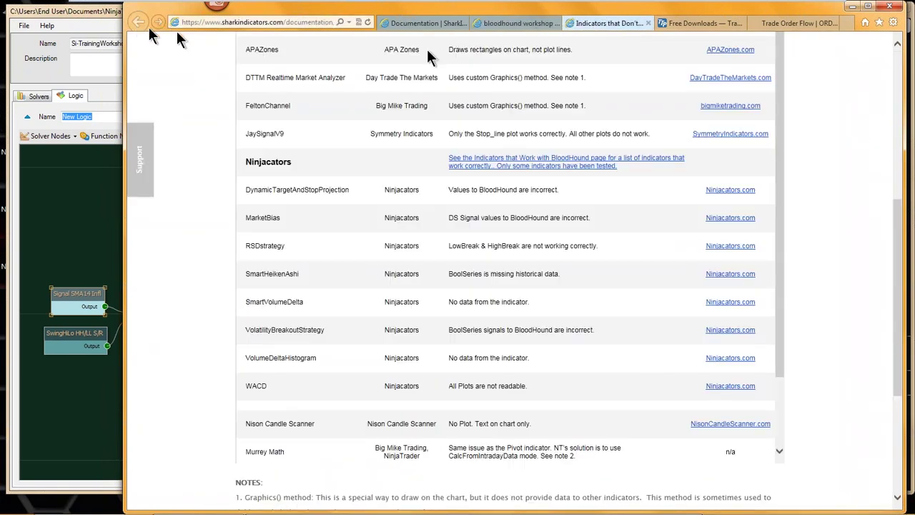
{"action": "left_click", "coordinate": [425, 23]}
{"action": "left_click_drag", "start_coordinate": [497, 29], "coordinate": [429, 29]}
{"action": "left_click", "coordinate": [509, 30]}
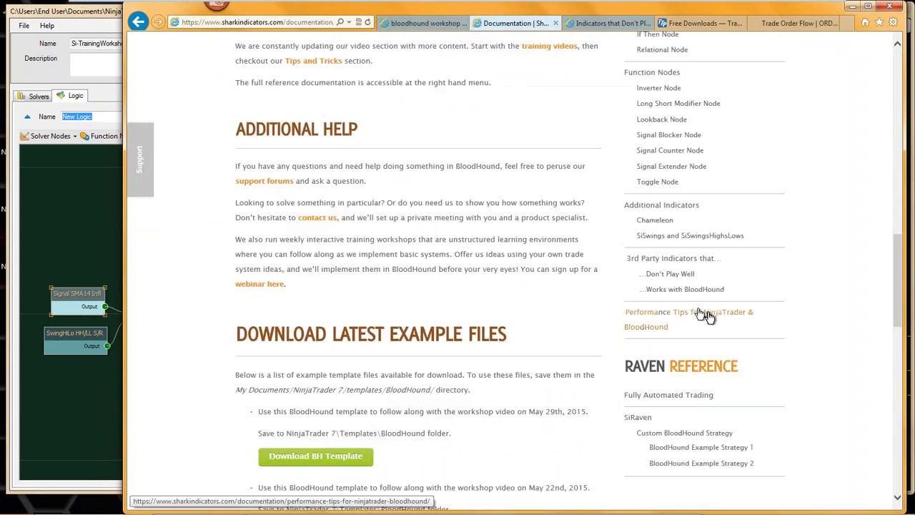
Step: Find the 3rd party indicators section in the documentation list and open "Works with BloodHound" in a new tab
{"action": "scroll", "coordinate": [699, 318], "scroll_direction": "down", "scroll_amount": 1}
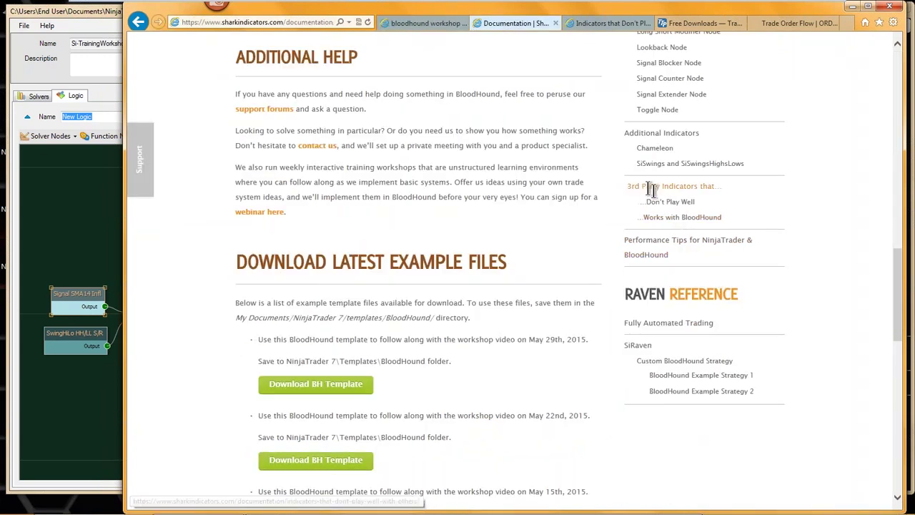
{"action": "scroll", "coordinate": [686, 275], "scroll_direction": "up", "scroll_amount": 3}
{"action": "scroll", "coordinate": [687, 289], "scroll_direction": "up", "scroll_amount": 15}
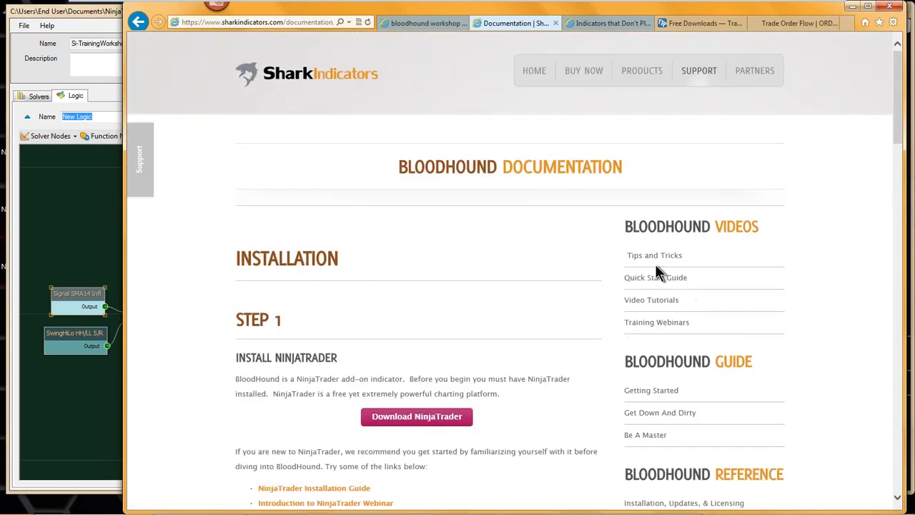
{"action": "scroll", "coordinate": [654, 272], "scroll_direction": "down", "scroll_amount": 9}
{"action": "scroll", "coordinate": [671, 281], "scroll_direction": "down", "scroll_amount": 5}
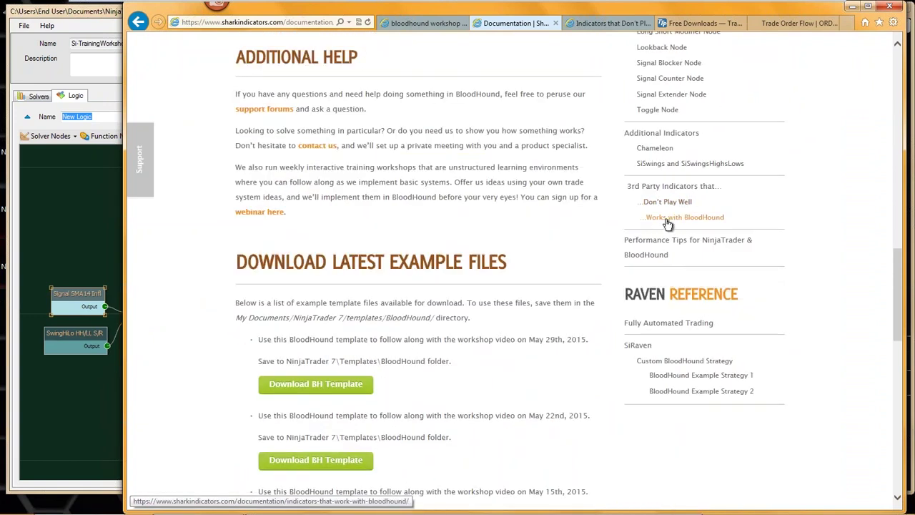
{"action": "left_click", "coordinate": [672, 223]}
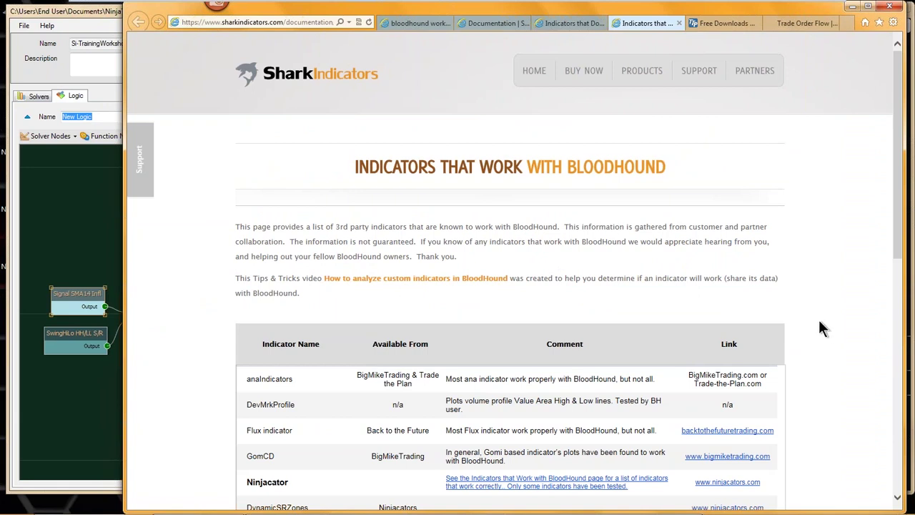
Step: Review the table of indicators that work with BloodHound, highlighting "NinjaTrader support forum" in the Ultimate Expressions row and clearing the highlight
{"action": "scroll", "coordinate": [804, 326], "scroll_direction": "down", "scroll_amount": 3}
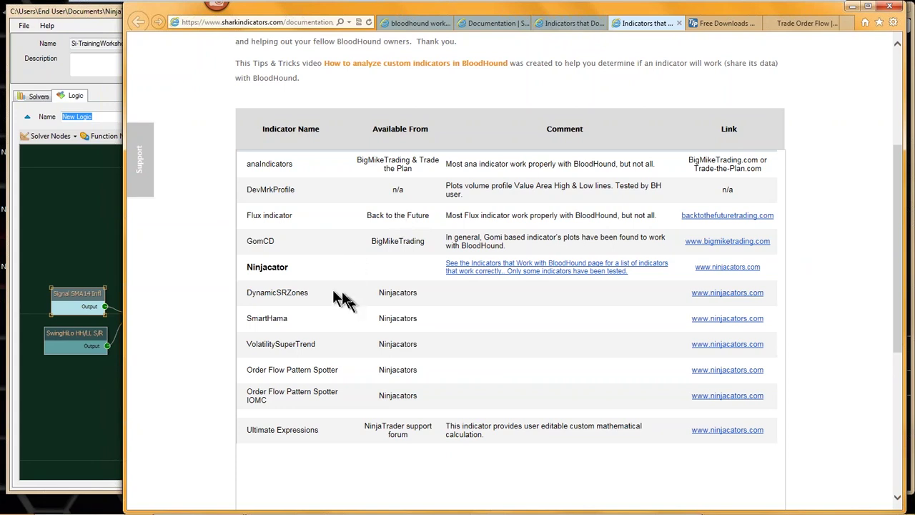
{"action": "scroll", "coordinate": [319, 345], "scroll_direction": "down", "scroll_amount": 1}
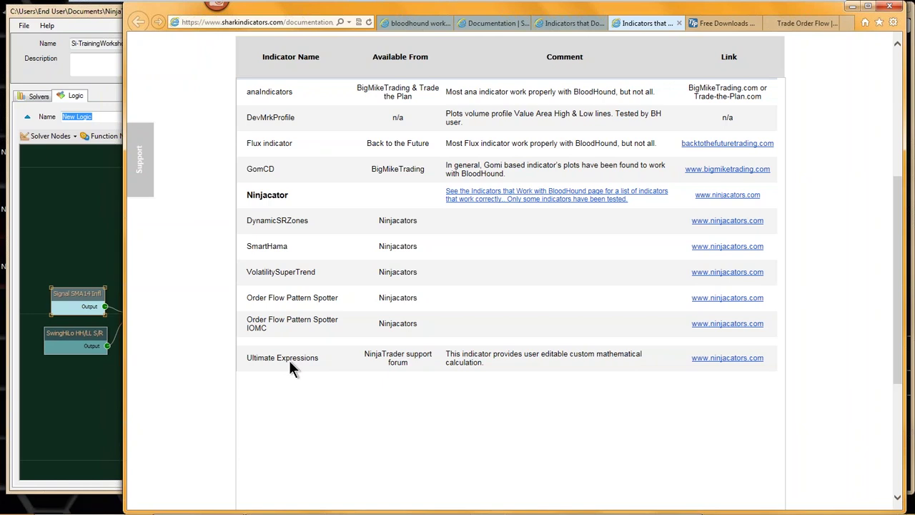
{"action": "left_click_drag", "start_coordinate": [364, 353], "coordinate": [411, 361]}
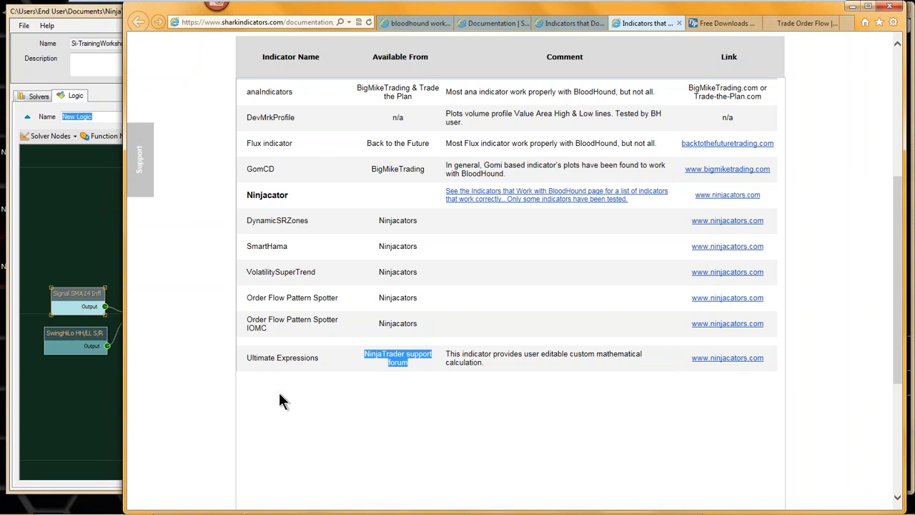
{"action": "scroll", "coordinate": [287, 407], "scroll_direction": "up", "scroll_amount": 1}
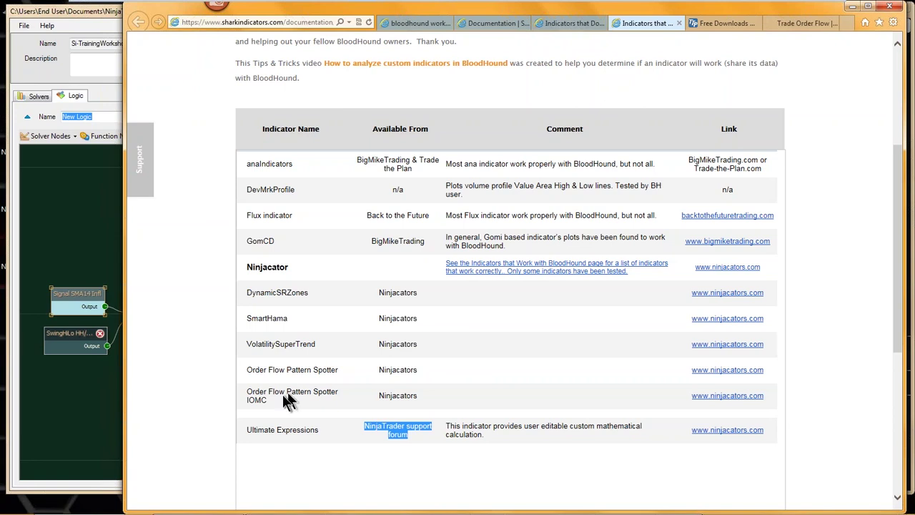
{"action": "left_click", "coordinate": [201, 349]}
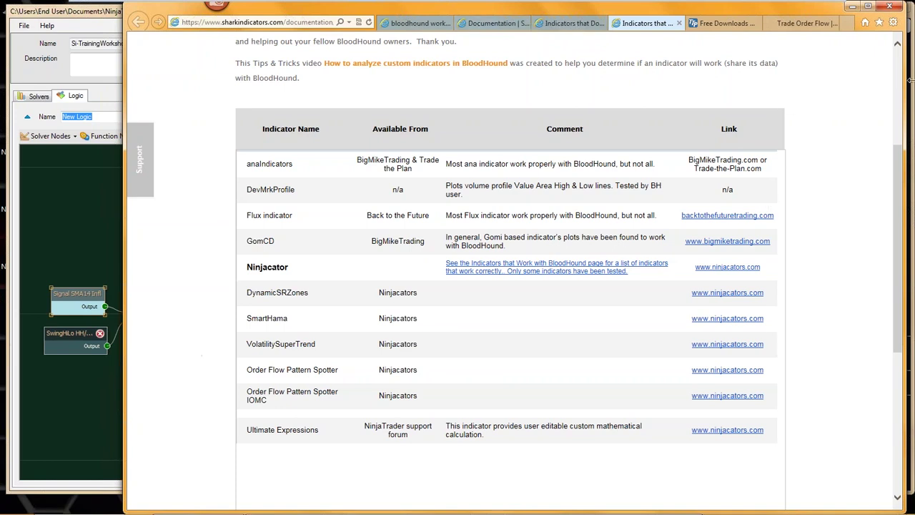
Step: Minimize the browser and close the Si-TrainingWorkshop20150626 BloodHound template window
{"action": "left_click", "coordinate": [852, 7]}
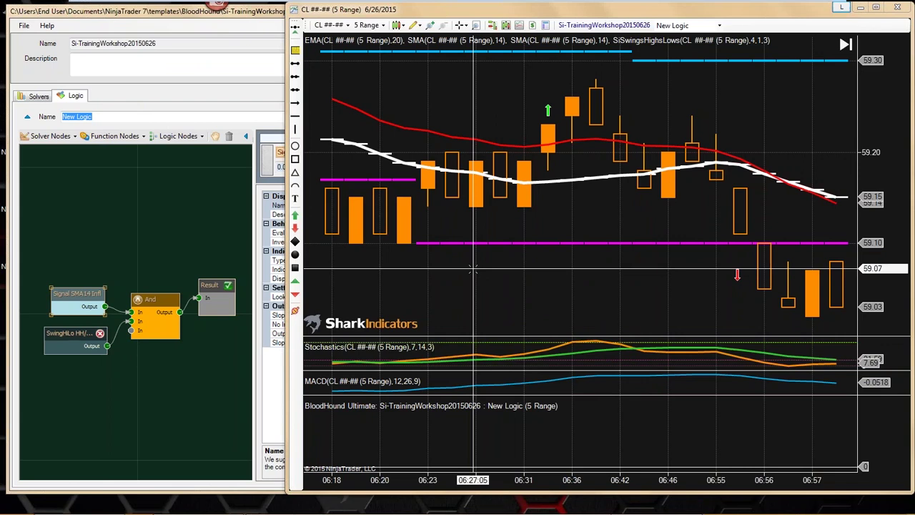
{"action": "left_click", "coordinate": [206, 194]}
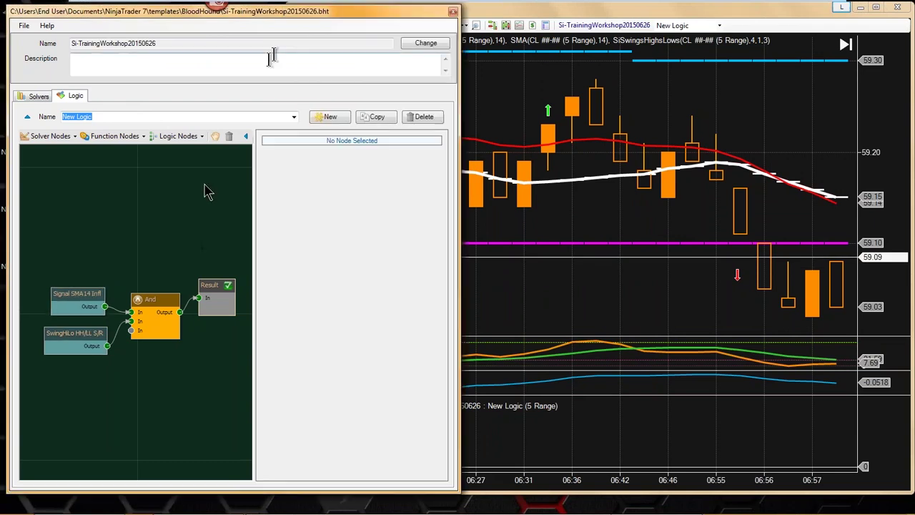
{"action": "left_click", "coordinate": [452, 12]}
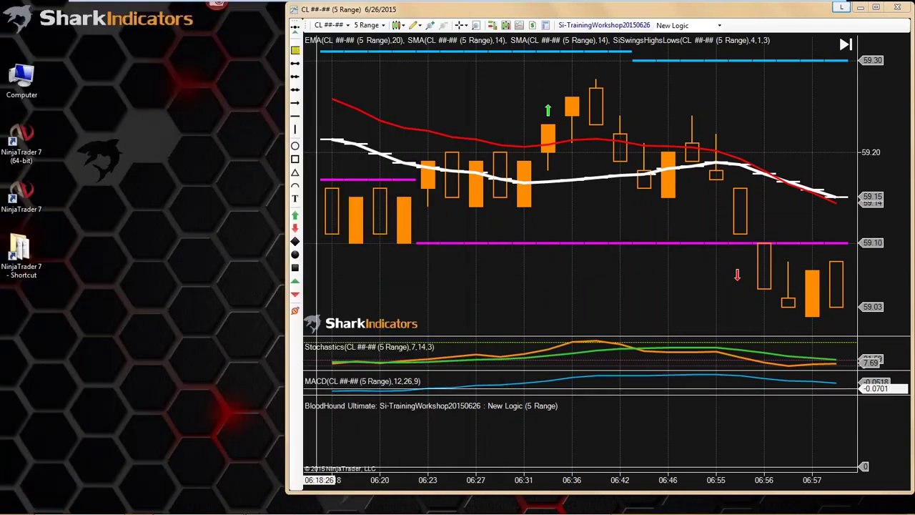
Step: Bring up the NinjaTrader Control Center and move it lower over the CL chart
{"action": "left_click", "coordinate": [286, 509]}
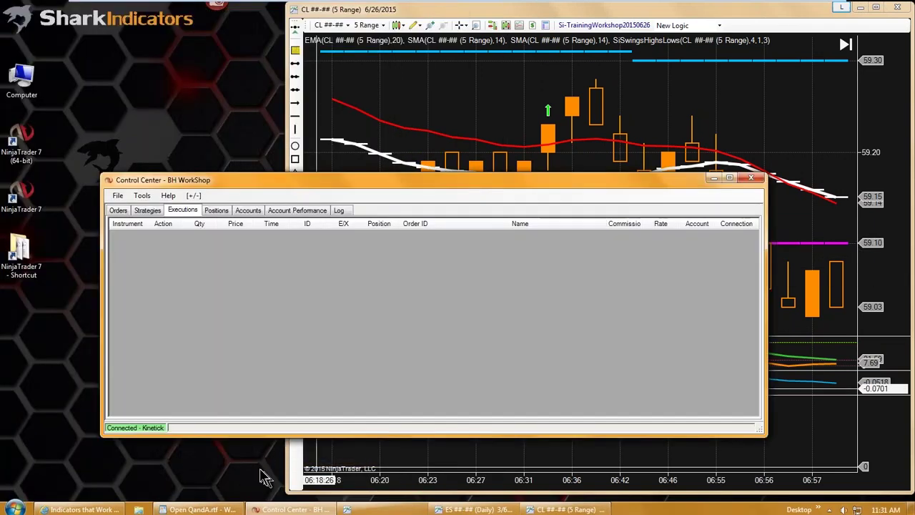
{"action": "left_click_drag", "start_coordinate": [224, 185], "coordinate": [220, 240]}
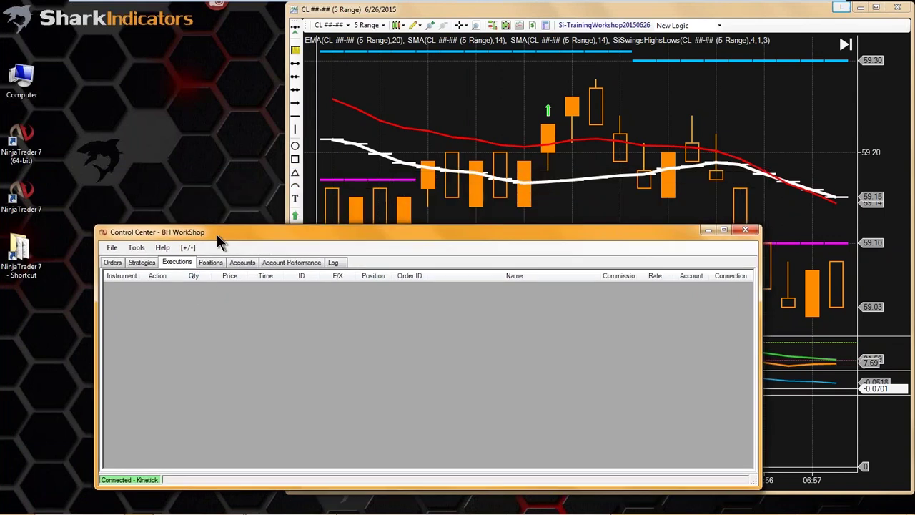
Step: Create a new Market Analyzer window and place it over the Control Center
{"action": "left_click", "coordinate": [112, 248]}
{"action": "mouse_move", "coordinate": [193, 267]}
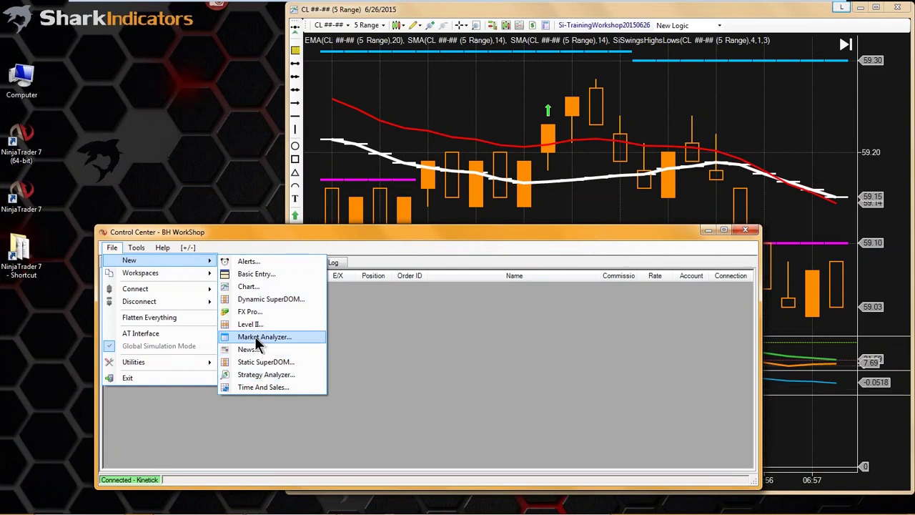
{"action": "left_click", "coordinate": [255, 336]}
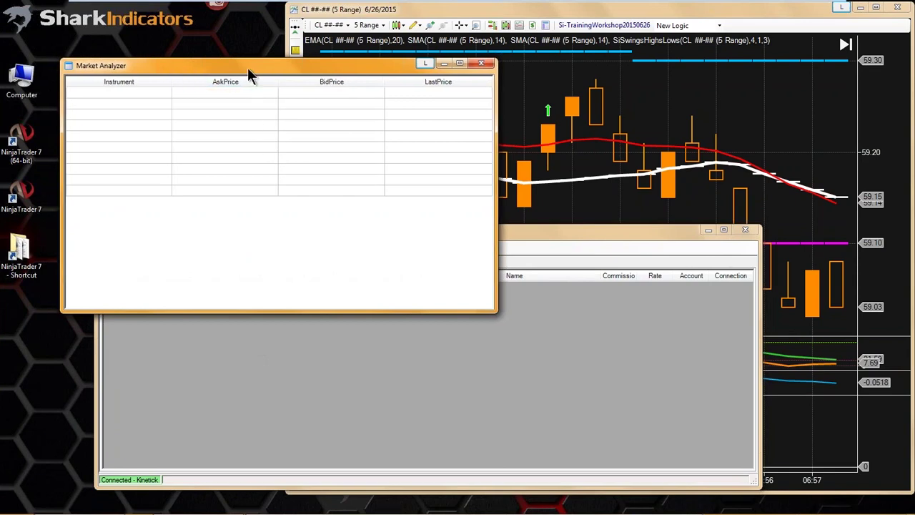
{"action": "left_click_drag", "start_coordinate": [248, 71], "coordinate": [316, 78]}
Step: Add the Default instrument list to the Market Analyzer
{"action": "right_click", "coordinate": [188, 108]}
{"action": "mouse_move", "coordinate": [315, 127]}
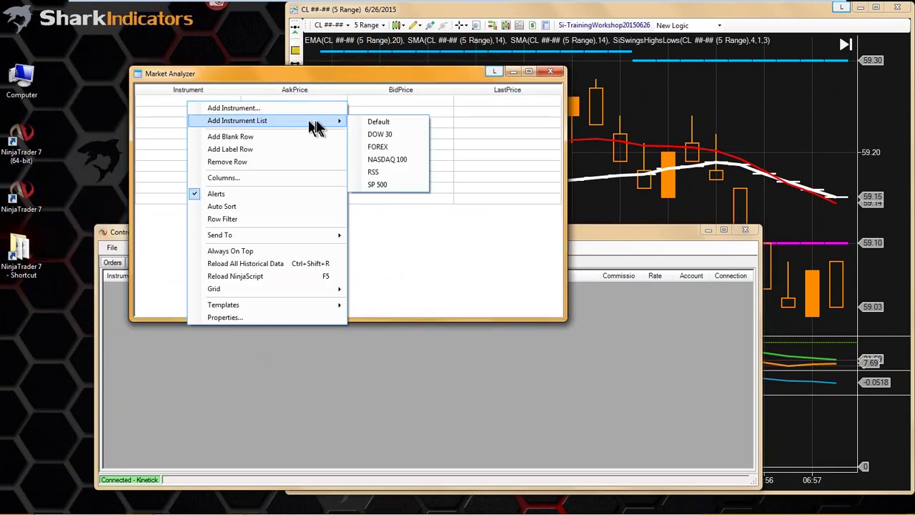
{"action": "left_click", "coordinate": [378, 122]}
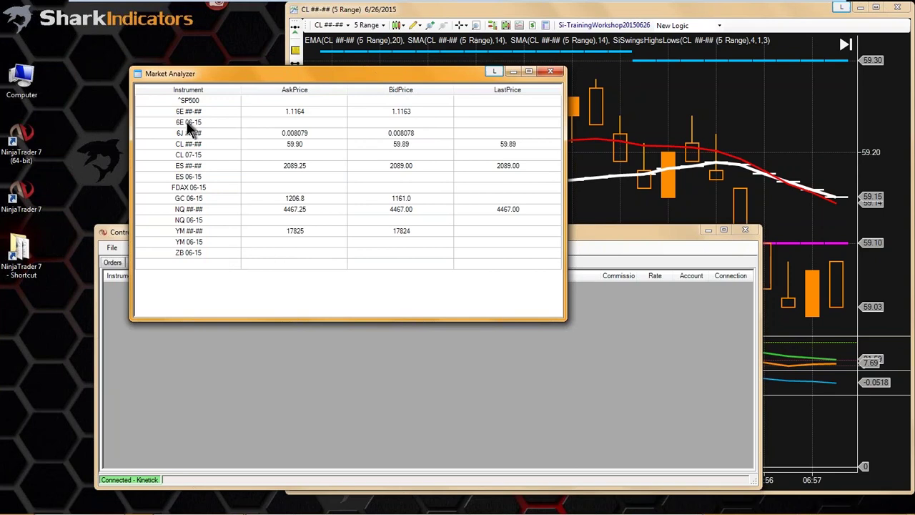
Step: Delete the 6E 06-15, CL 07-15, ES 06-15, FDAX 06-15, NQ 06-15, YM 06-15 and ZB 06-15 rows from the Market Analyzer
{"action": "left_click", "coordinate": [188, 121]}
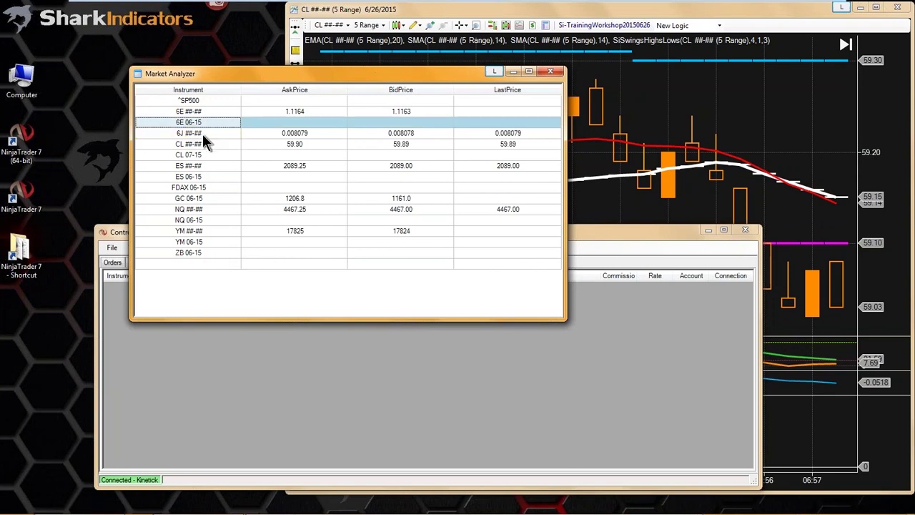
{"action": "key", "text": "Delete"}
{"action": "left_click", "coordinate": [196, 144]}
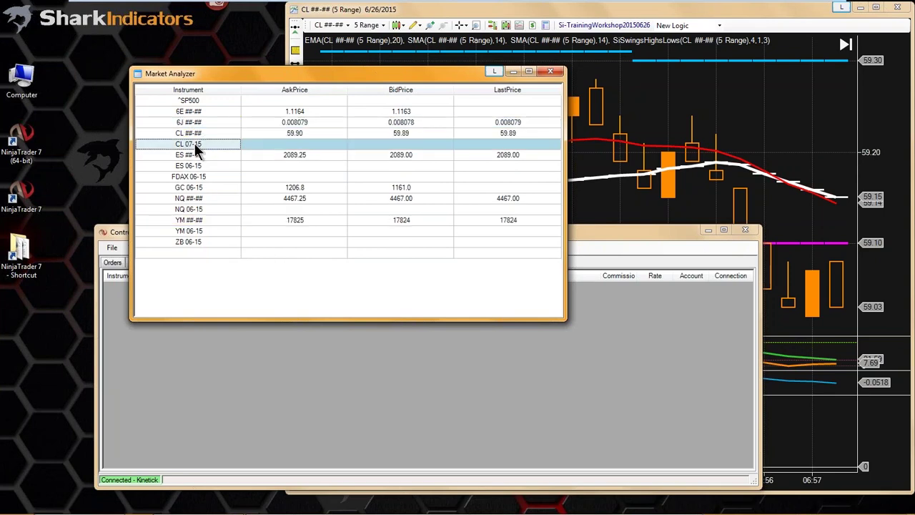
{"action": "key", "text": "Delete"}
{"action": "left_click", "coordinate": [199, 155]}
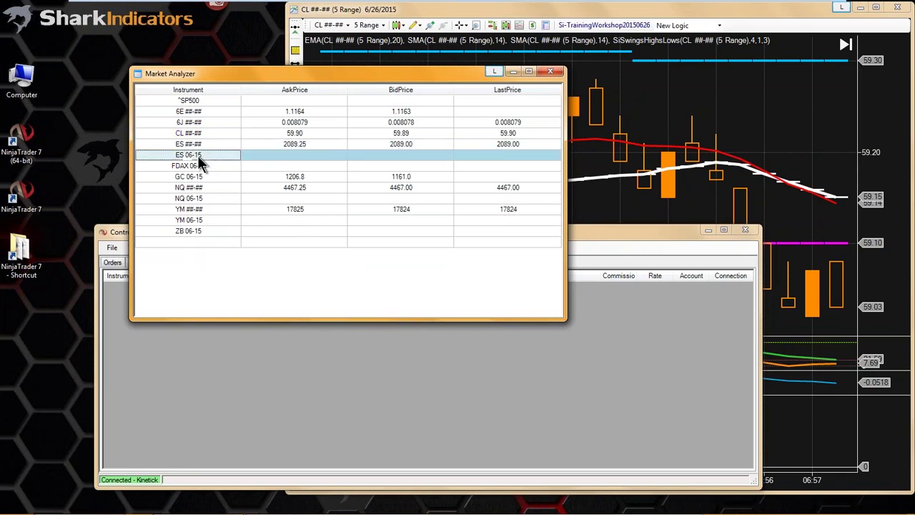
{"action": "key", "text": "Delete"}
{"action": "left_click", "coordinate": [200, 156]}
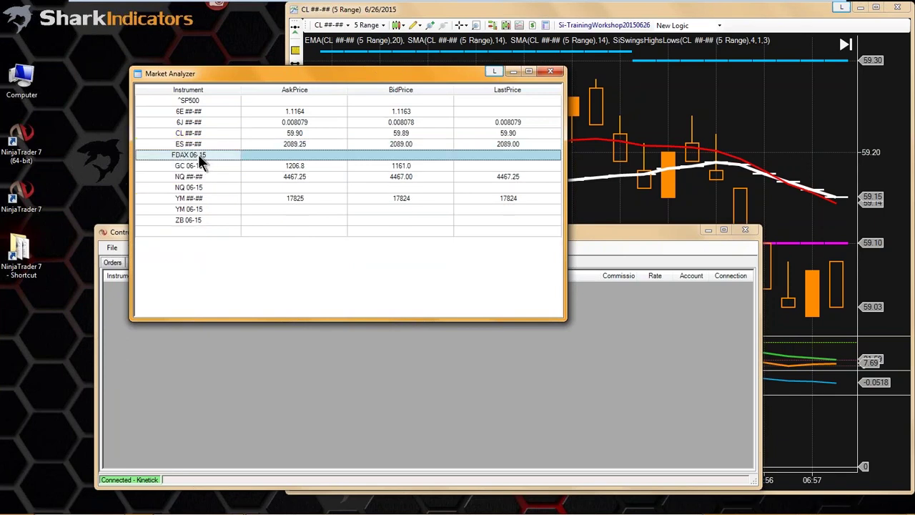
{"action": "key", "text": "Delete"}
{"action": "left_click", "coordinate": [203, 177]}
{"action": "key", "text": "Delete"}
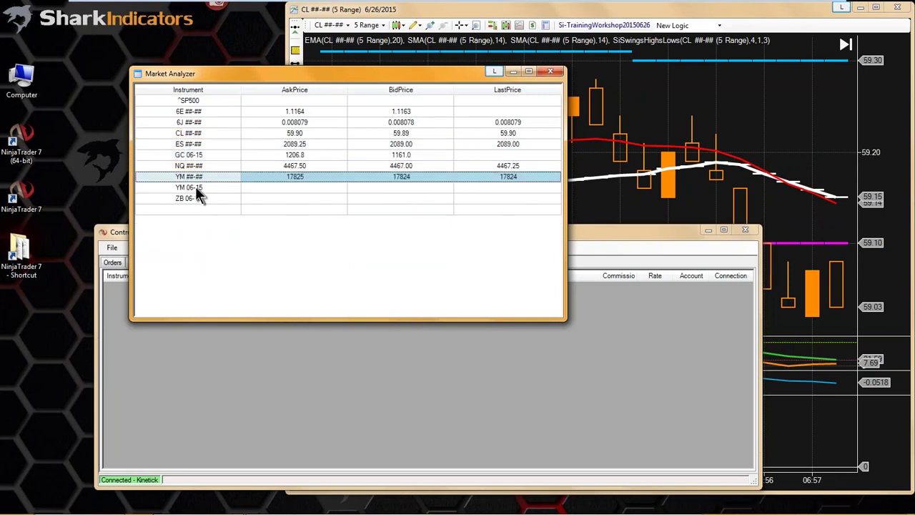
{"action": "left_click", "coordinate": [215, 188]}
{"action": "key", "text": "Delete"}
{"action": "key", "text": "Delete"}
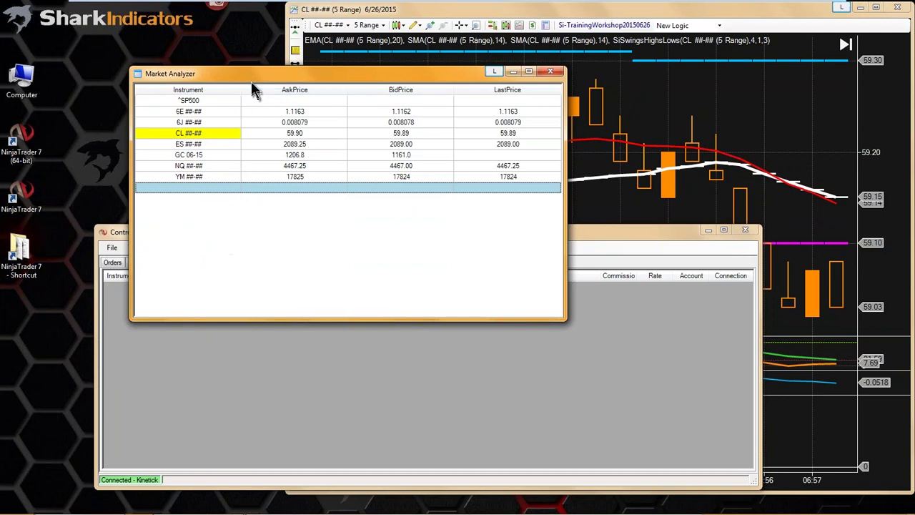
Step: Shift the Market Analyzer slightly and sort its instruments by ask price and by last price
{"action": "left_click_drag", "start_coordinate": [249, 78], "coordinate": [225, 87]}
{"action": "left_click", "coordinate": [166, 120]}
{"action": "left_click", "coordinate": [163, 152]}
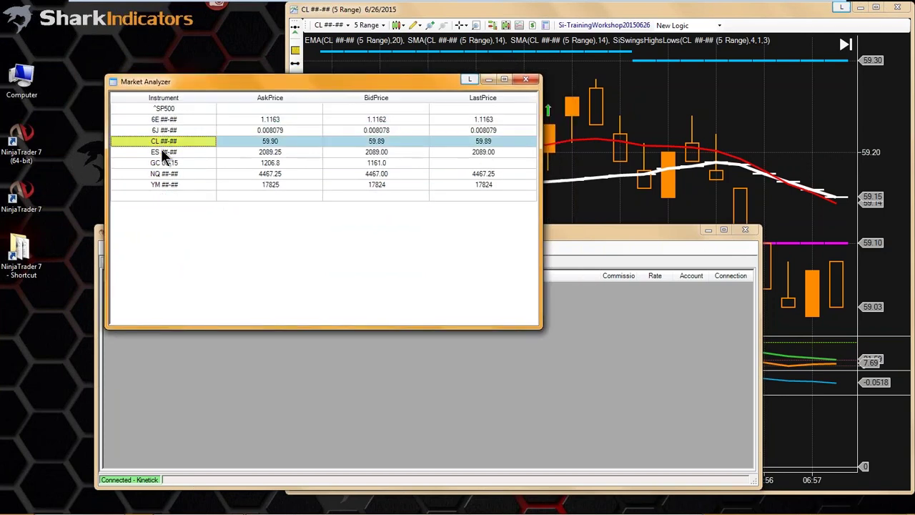
{"action": "left_click", "coordinate": [179, 174]}
{"action": "left_click", "coordinate": [296, 98]}
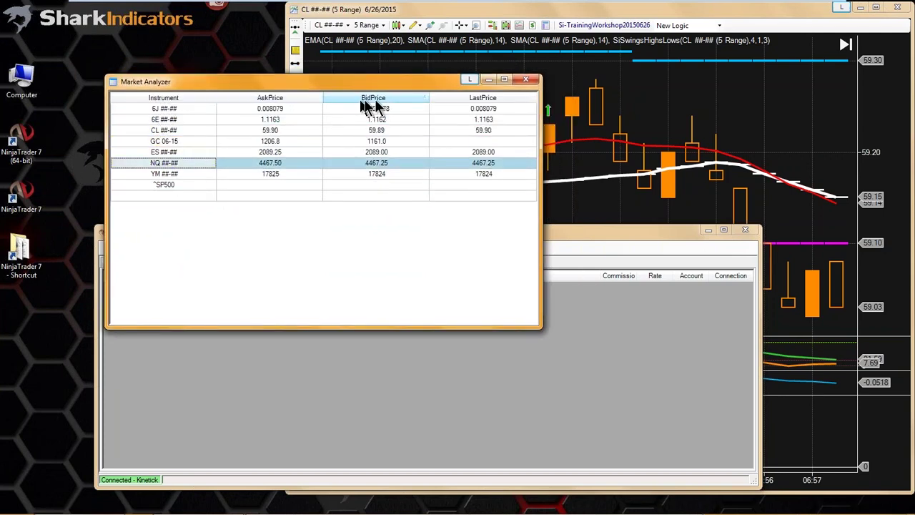
{"action": "left_click", "coordinate": [451, 99]}
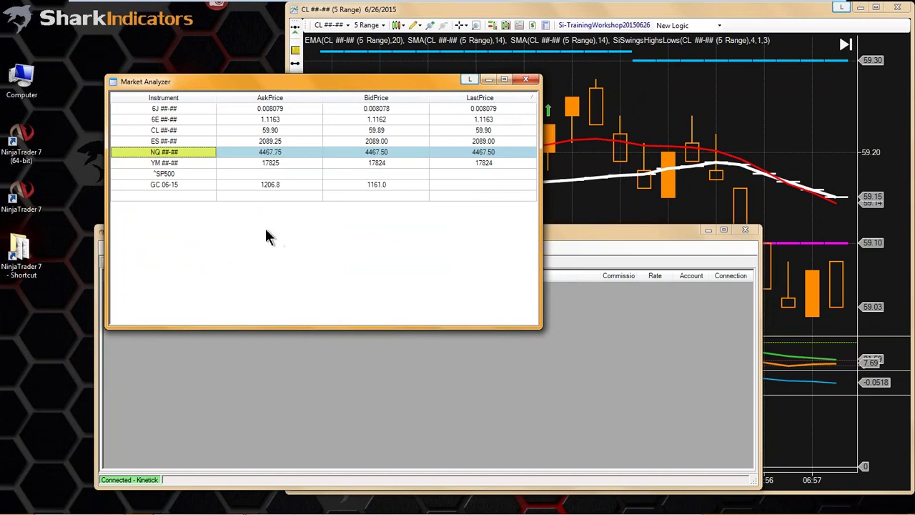
Step: Sort the Market Analyzer by Instrument and delete the ^SP500 row
{"action": "left_click", "coordinate": [192, 99]}
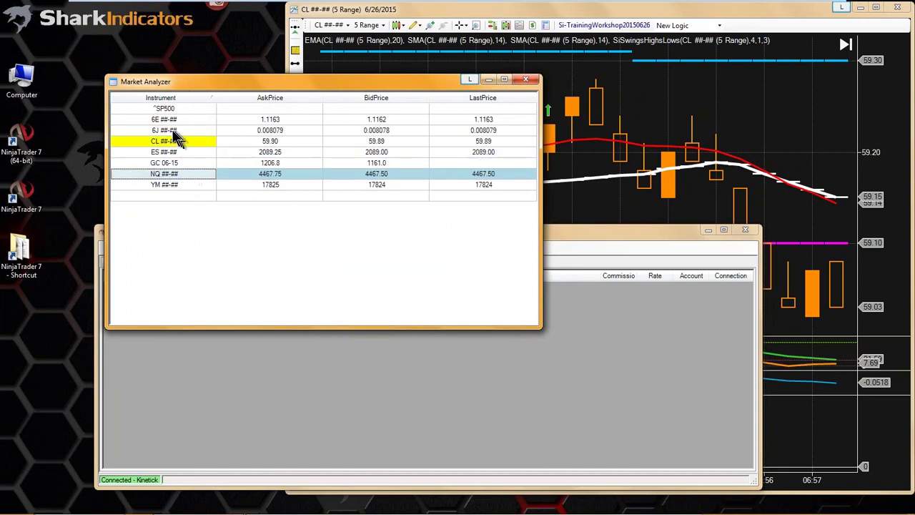
{"action": "left_click", "coordinate": [164, 109]}
{"action": "key", "text": "Delete"}
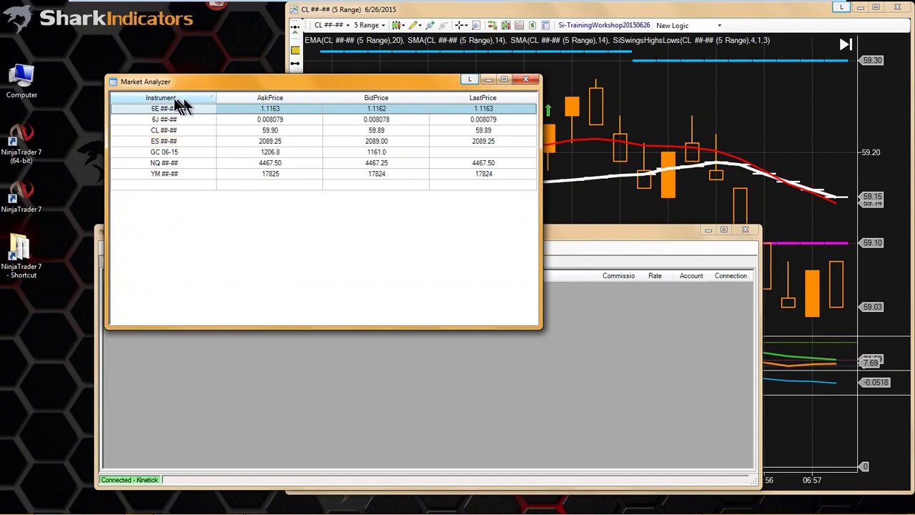
Step: Open the Market Analyzer's column settings and add an Indicator column
{"action": "right_click", "coordinate": [233, 95]}
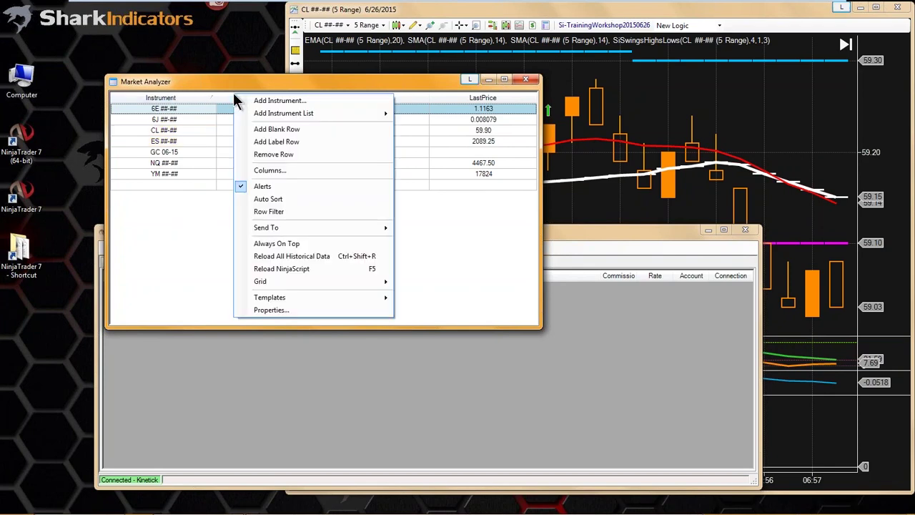
{"action": "left_click", "coordinate": [270, 171]}
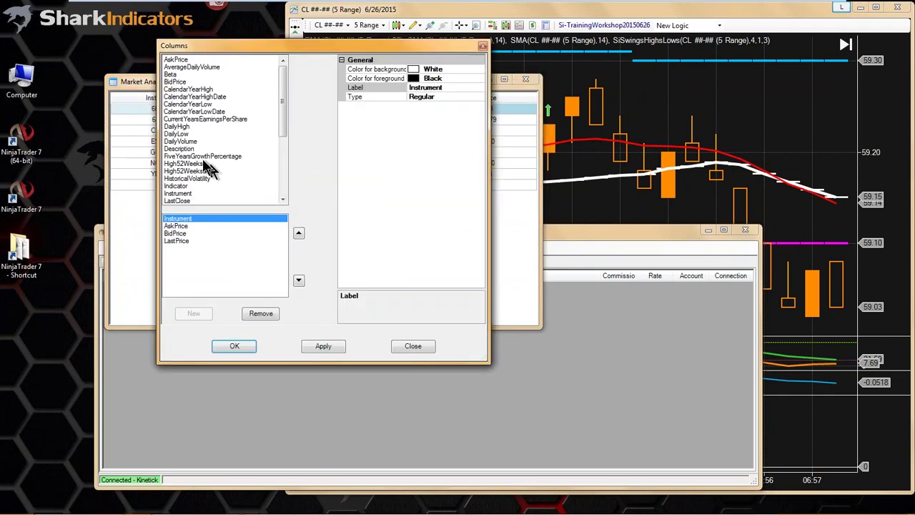
{"action": "left_click", "coordinate": [178, 186]}
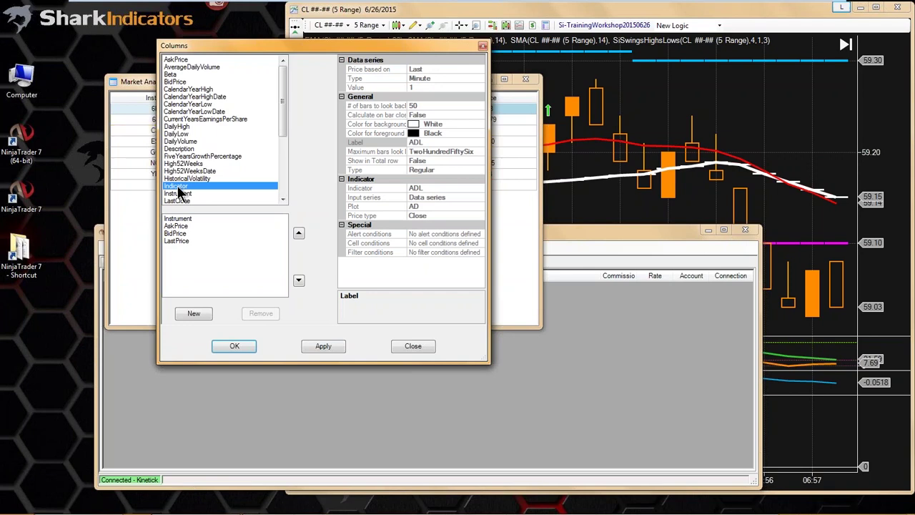
{"action": "double_click", "coordinate": [178, 188]}
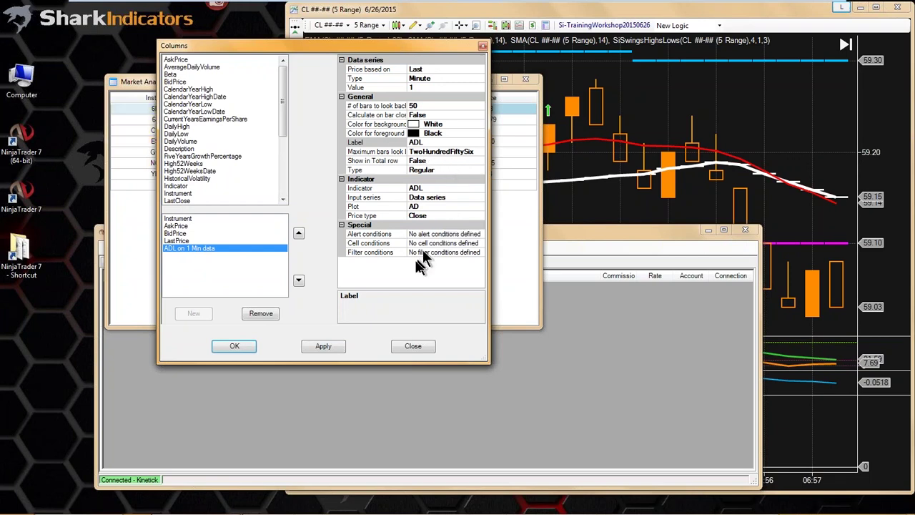
Step: Set the new indicator column to use the MACD indicator
{"action": "left_click", "coordinate": [423, 206]}
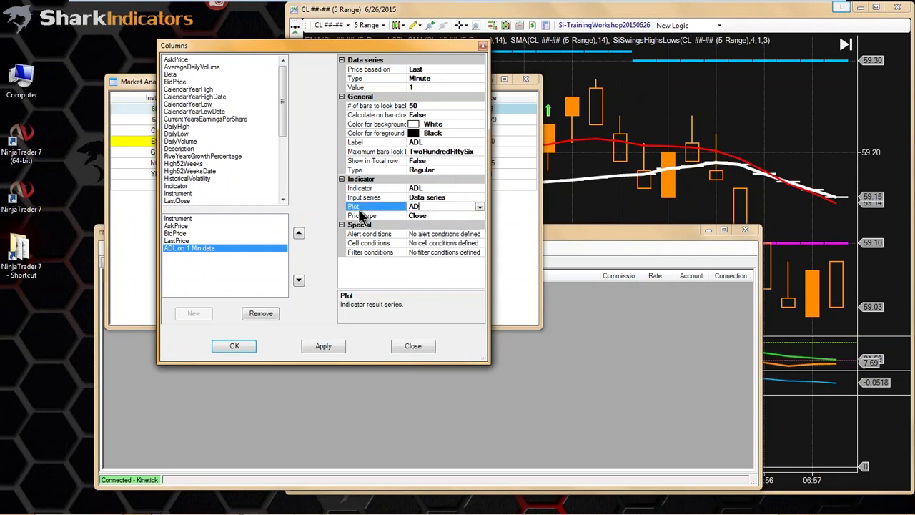
{"action": "left_click", "coordinate": [368, 188]}
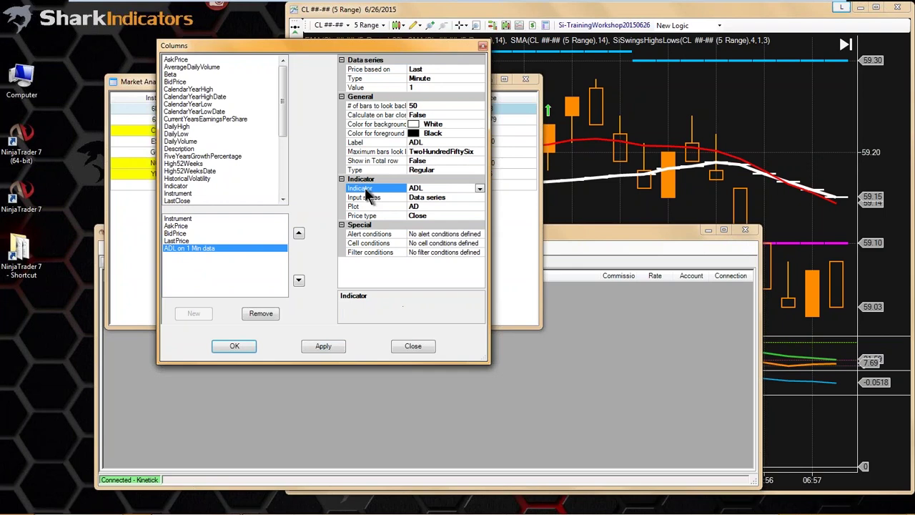
{"action": "left_click", "coordinate": [479, 189]}
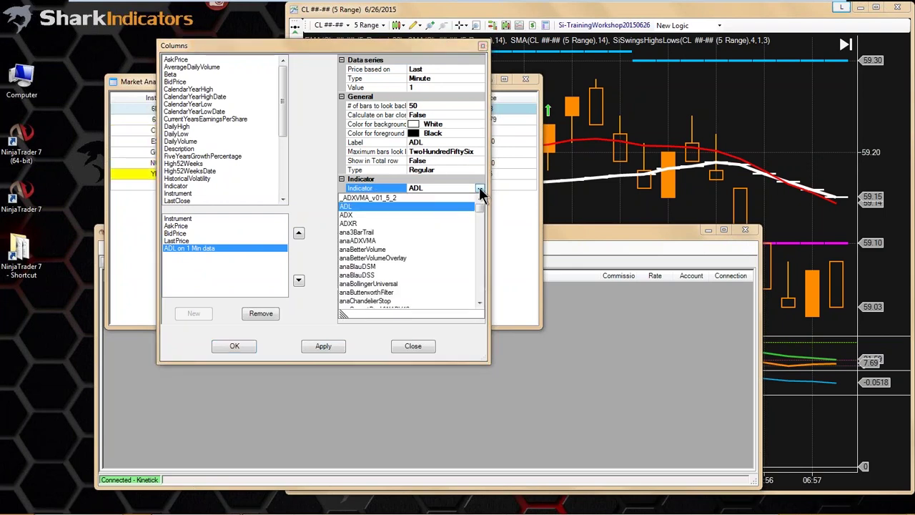
{"action": "left_click", "coordinate": [351, 224]}
{"action": "key", "text": "m"}
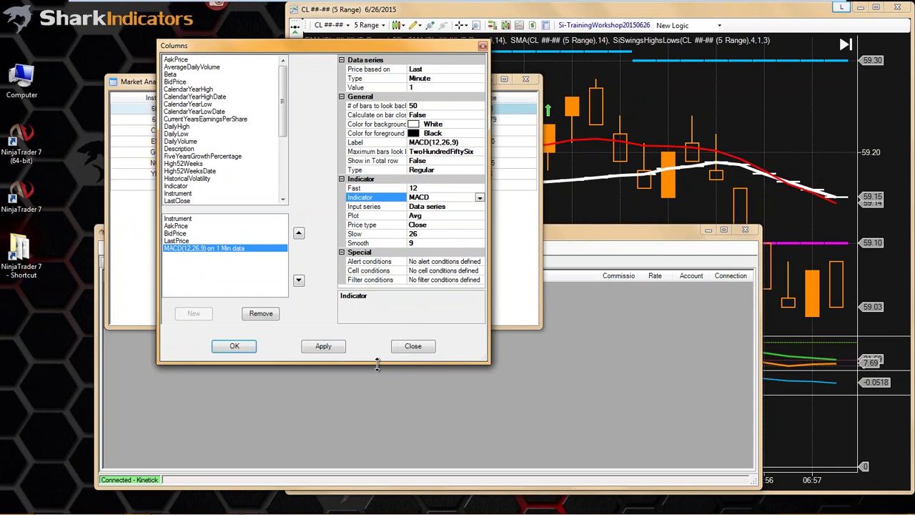
Step: Enlarge the Columns dialog, apply the MACD column, and move the dialog clear of the Market Analyzer's columns
{"action": "left_click_drag", "start_coordinate": [377, 364], "coordinate": [377, 392]}
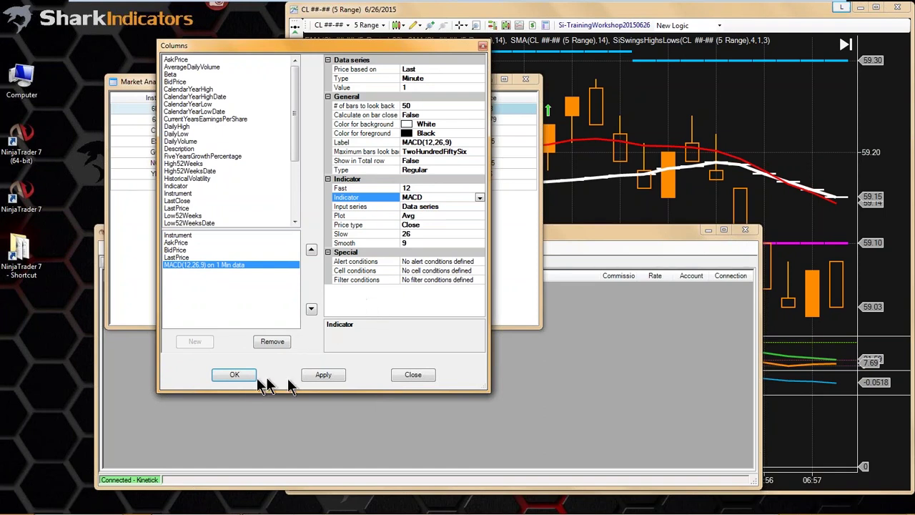
{"action": "left_click", "coordinate": [314, 379]}
{"action": "left_click_drag", "start_coordinate": [419, 55], "coordinate": [812, 52]}
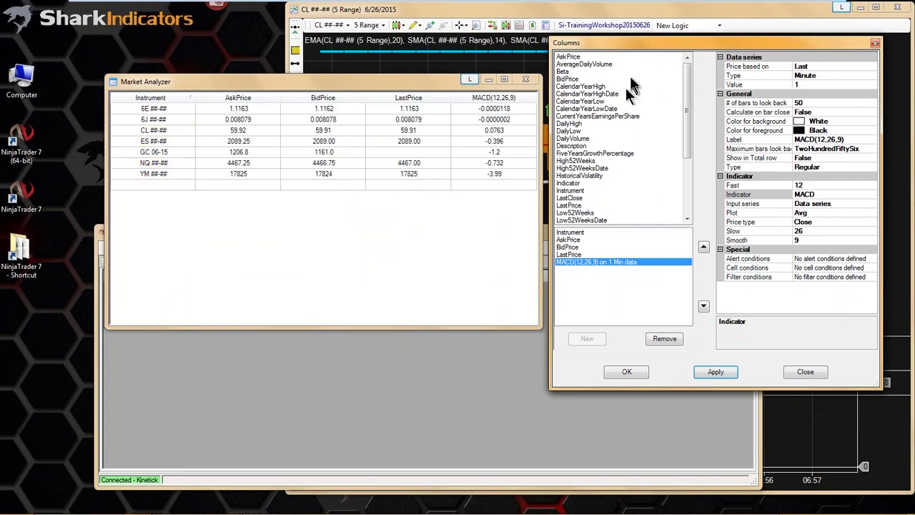
{"action": "left_click_drag", "start_coordinate": [635, 43], "coordinate": [625, 43]}
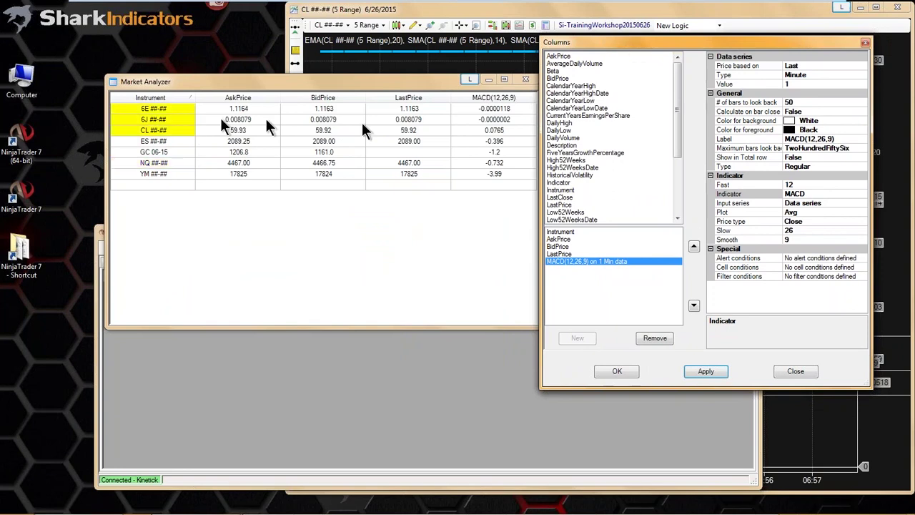
Step: Examine the data series type and value settings of the MACD column
{"action": "left_click", "coordinate": [795, 84]}
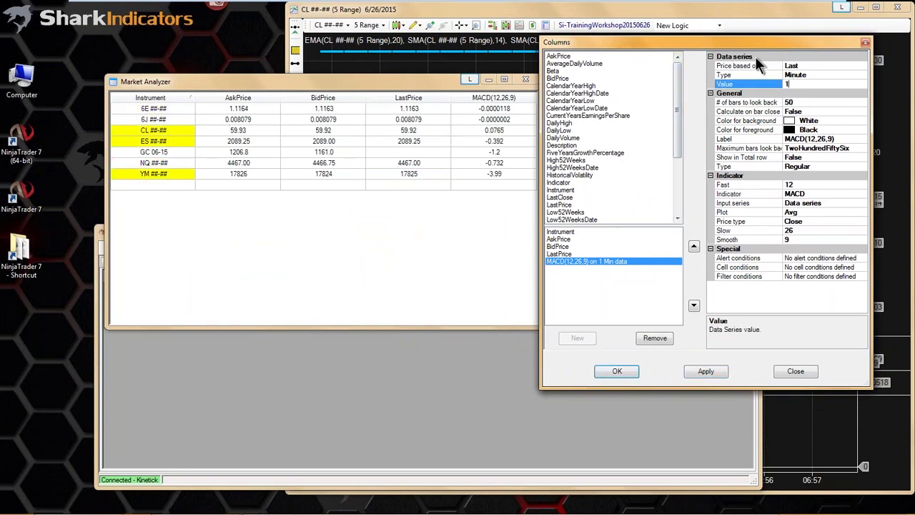
{"action": "left_click", "coordinate": [795, 75]}
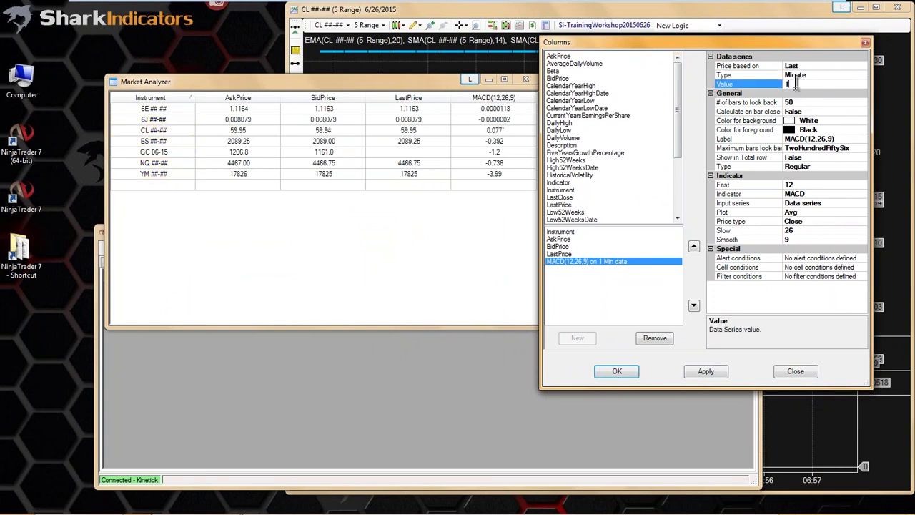
{"action": "left_click", "coordinate": [795, 84]}
Step: Change the MACD column's indicator to SiBloodHound and enlarge the dialog to show its settings, selecting Compare Long and Short Confidence
{"action": "left_click", "coordinate": [808, 194]}
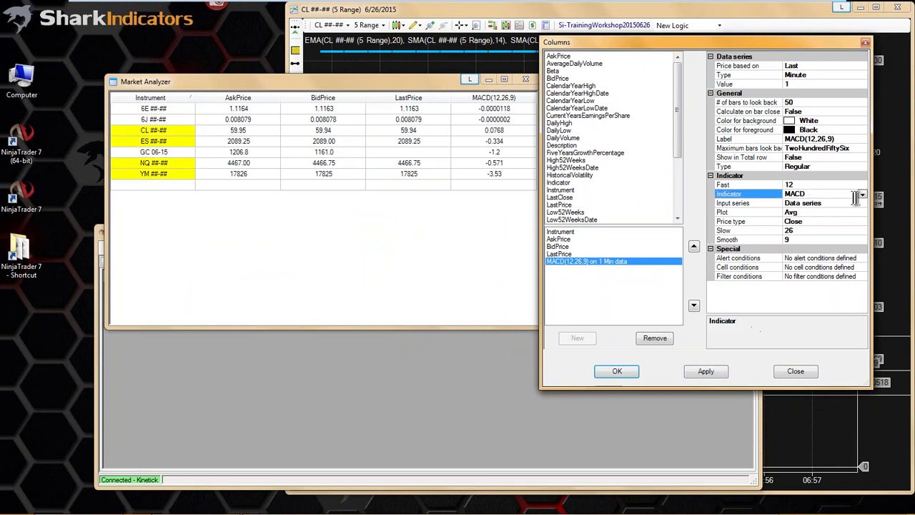
{"action": "left_click", "coordinate": [862, 195]}
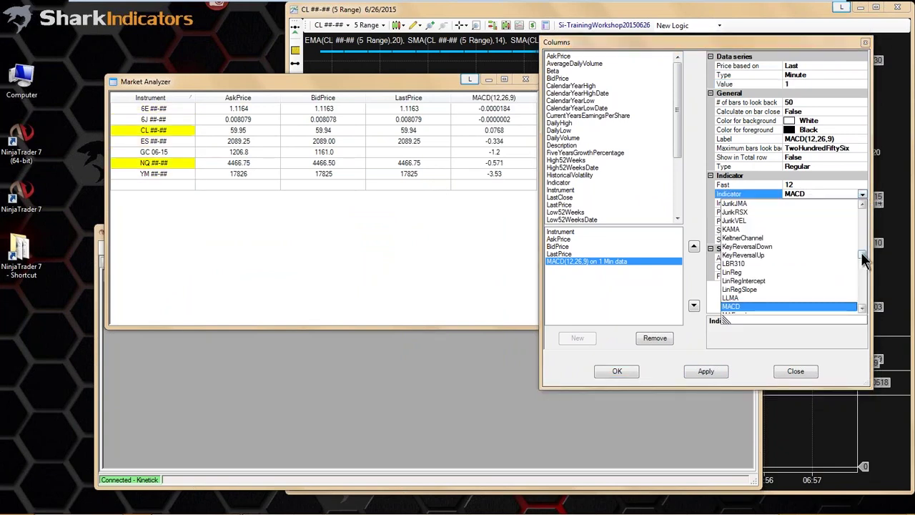
{"action": "scroll", "coordinate": [743, 268], "scroll_direction": "down", "scroll_amount": 9}
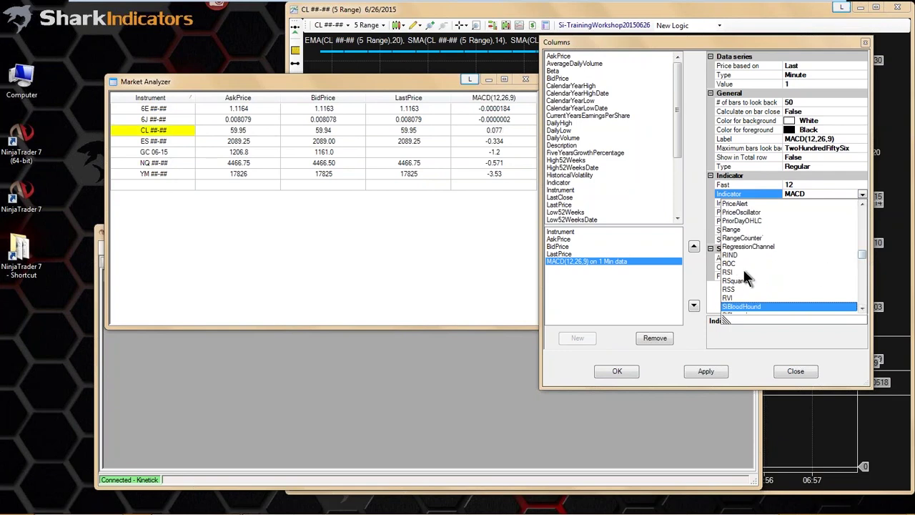
{"action": "scroll", "coordinate": [786, 300], "scroll_direction": "down", "scroll_amount": 4}
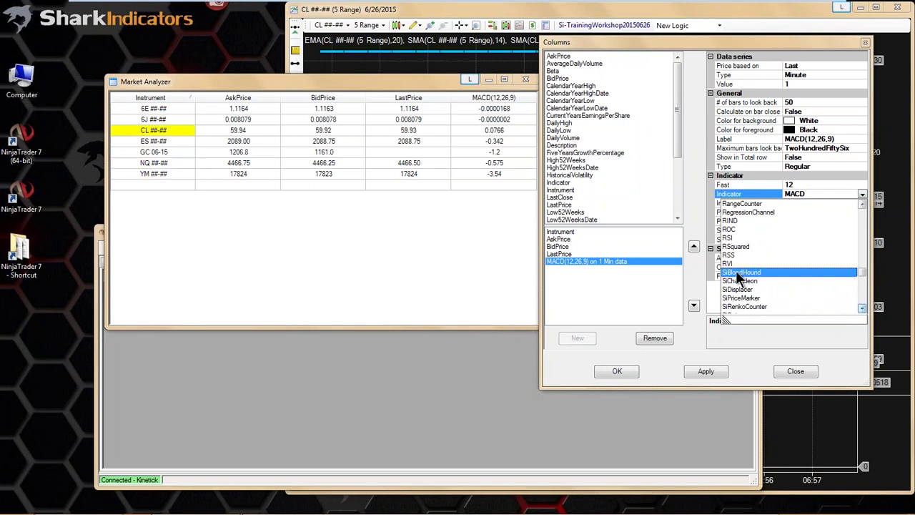
{"action": "left_click", "coordinate": [736, 273]}
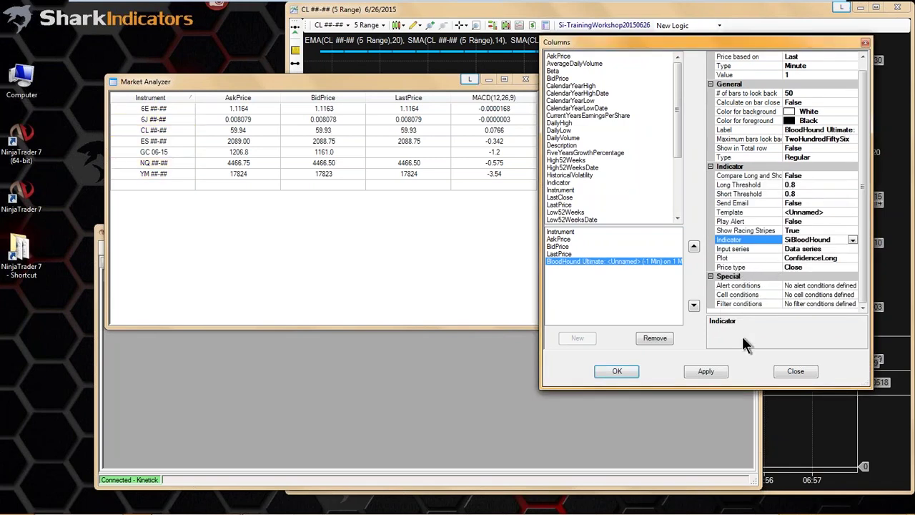
{"action": "left_click_drag", "start_coordinate": [729, 386], "coordinate": [730, 438]}
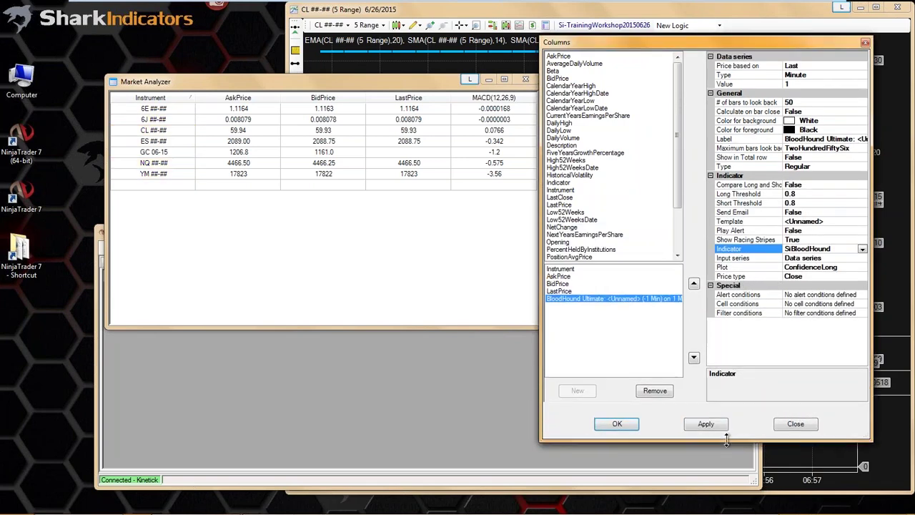
{"action": "left_click", "coordinate": [744, 185]}
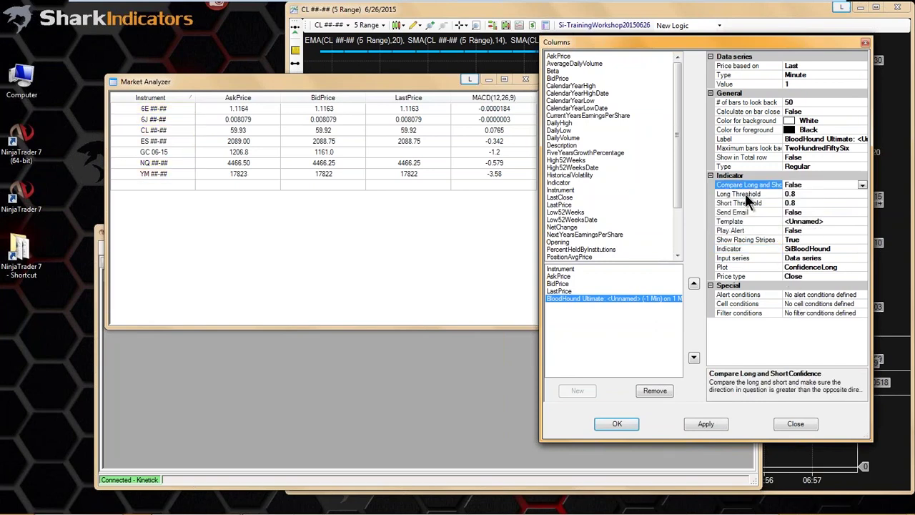
Step: Review the SiBloodHound column's long and short thresholds, email, template and racing stripes settings
{"action": "left_click", "coordinate": [746, 194]}
{"action": "left_click", "coordinate": [750, 203]}
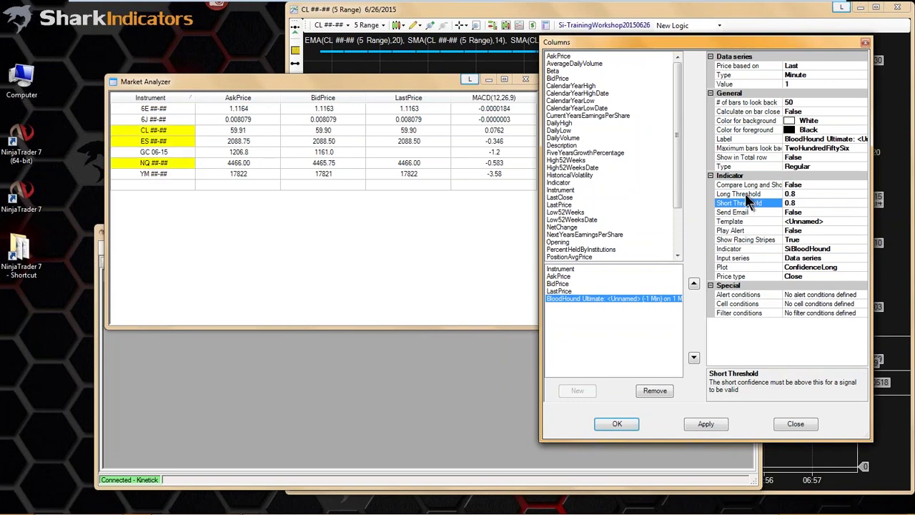
{"action": "left_click", "coordinate": [741, 195]}
{"action": "left_click", "coordinate": [752, 204]}
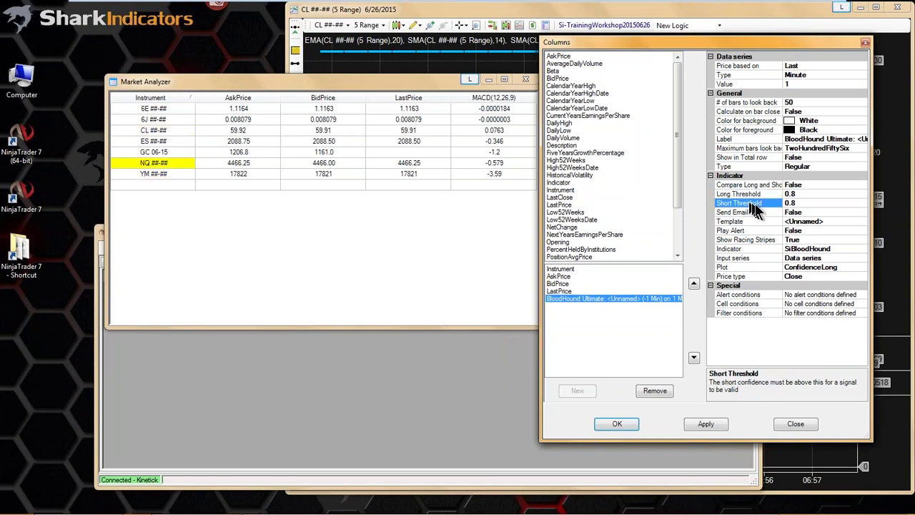
{"action": "left_click", "coordinate": [740, 212]}
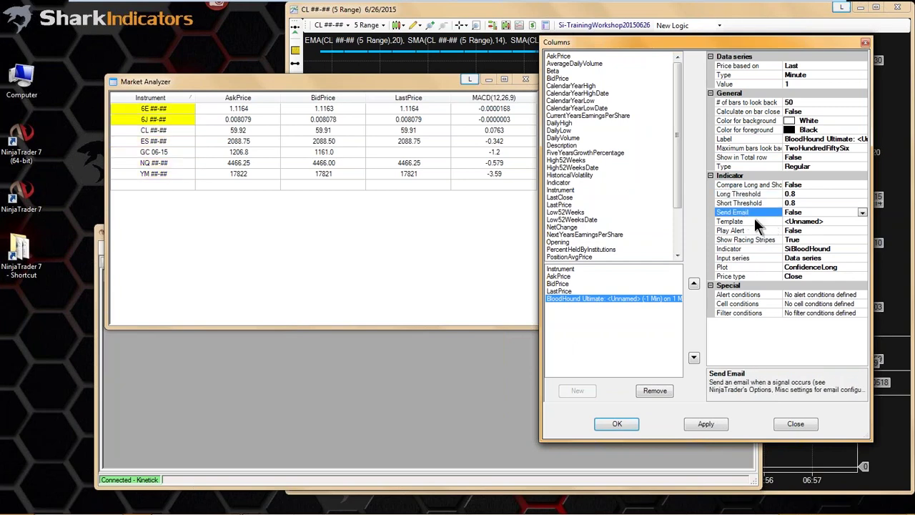
{"action": "left_click", "coordinate": [734, 221]}
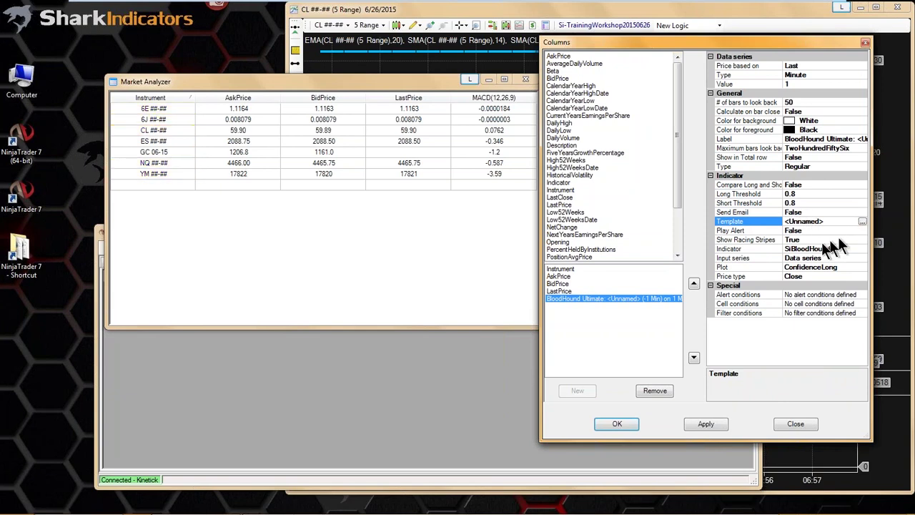
{"action": "left_click", "coordinate": [747, 240]}
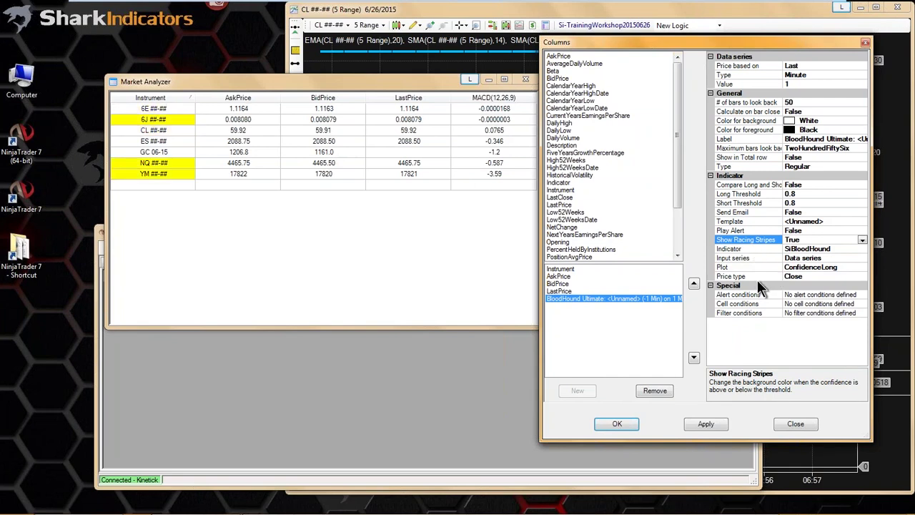
Step: Set the SiBloodHound column's plot to MarketAnalyzer
{"action": "left_click", "coordinate": [729, 267]}
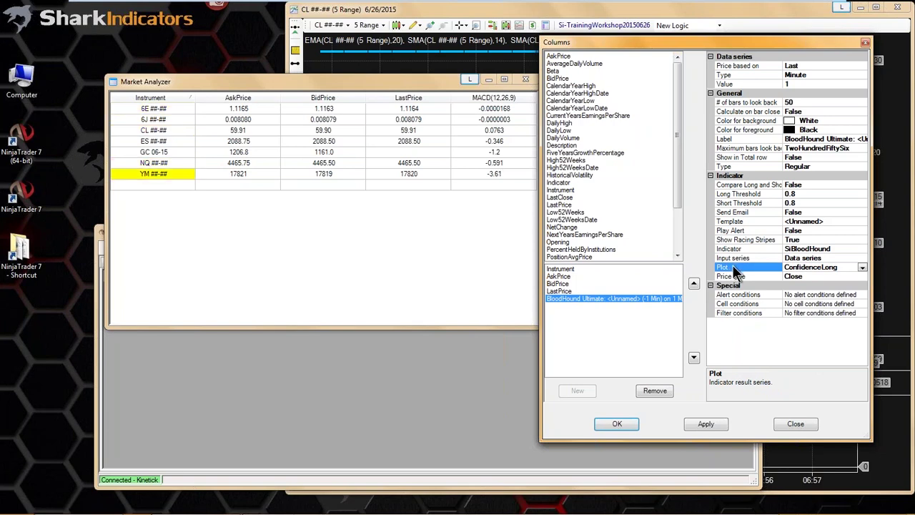
{"action": "left_click", "coordinate": [862, 267]}
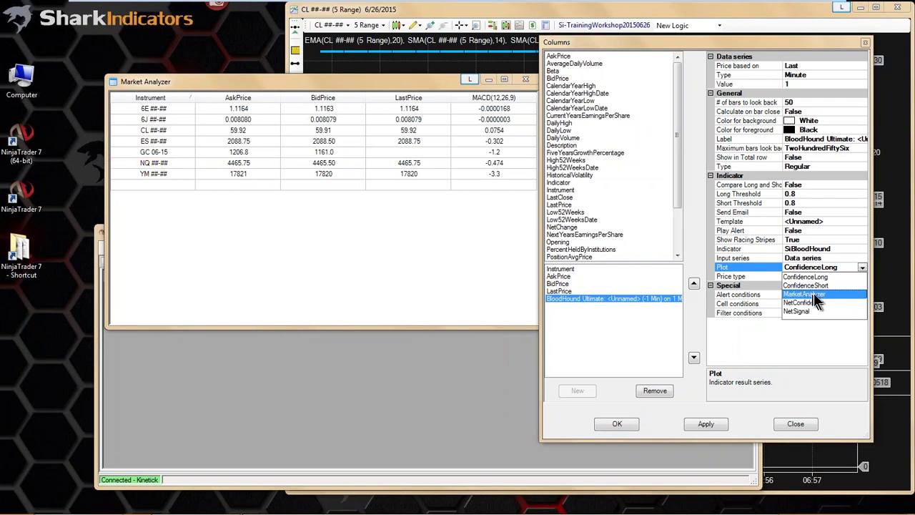
{"action": "left_click", "coordinate": [802, 295]}
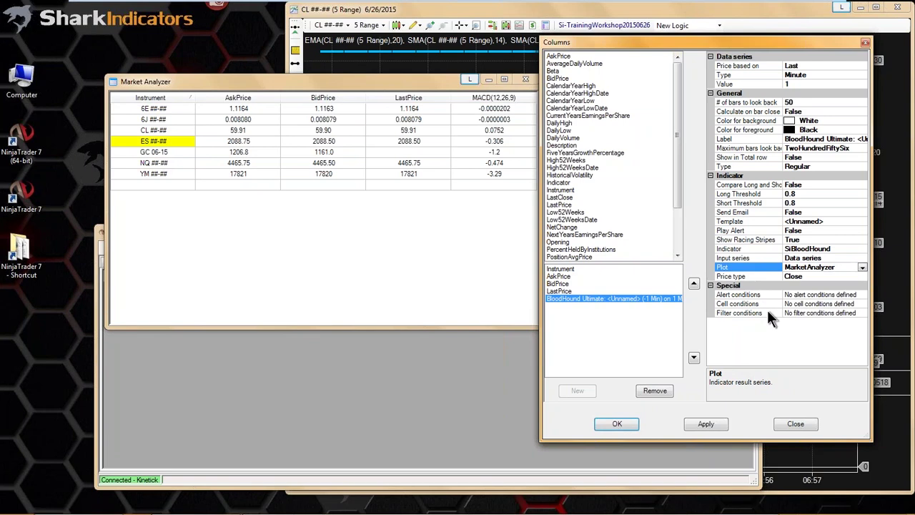
Step: Review the SiBloodHound column's template, alert, cell and filter conditions and indicator setting, comparing them with the Market Analyzer's MACD column
{"action": "left_click", "coordinate": [751, 221]}
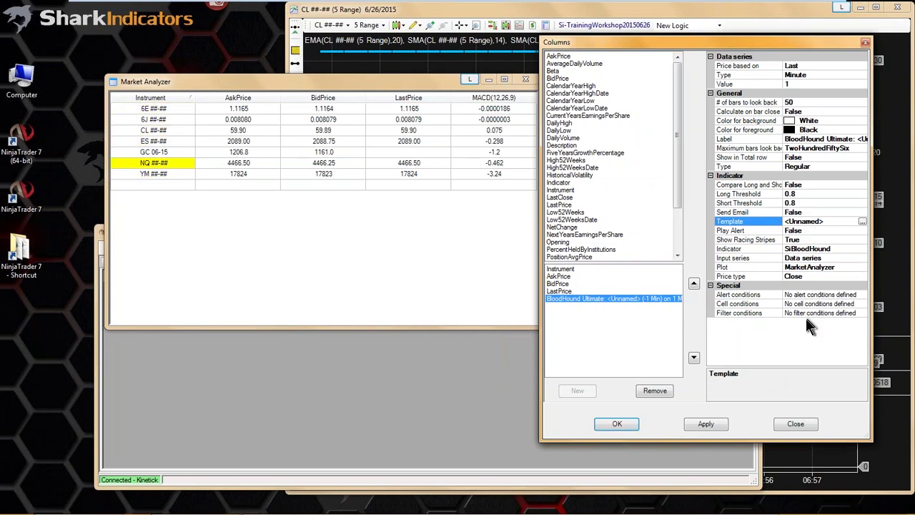
{"action": "left_click", "coordinate": [737, 294]}
{"action": "left_click", "coordinate": [741, 303]}
{"action": "left_click", "coordinate": [742, 312]}
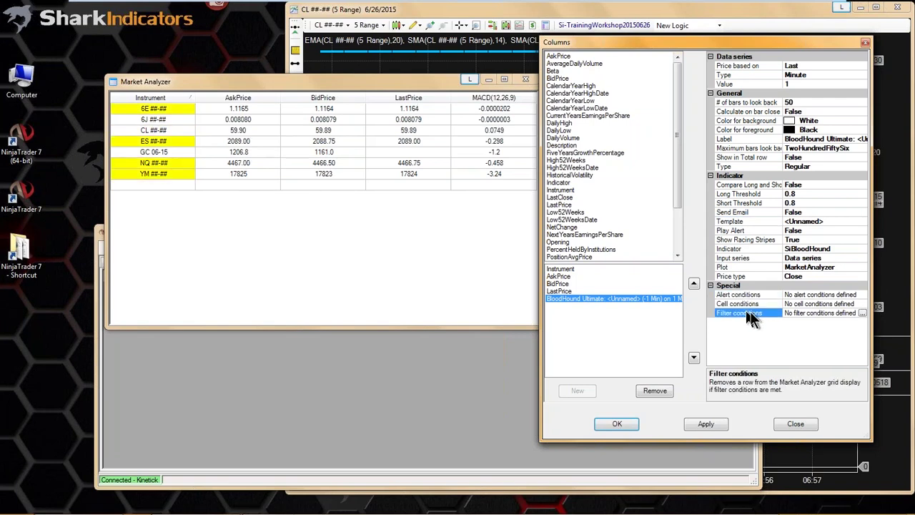
{"action": "left_click", "coordinate": [756, 248]}
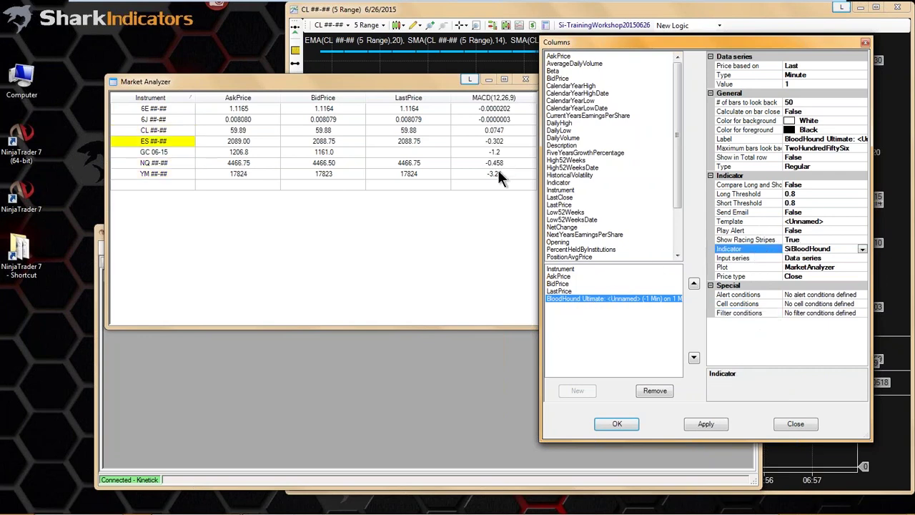
{"action": "left_click", "coordinate": [490, 107]}
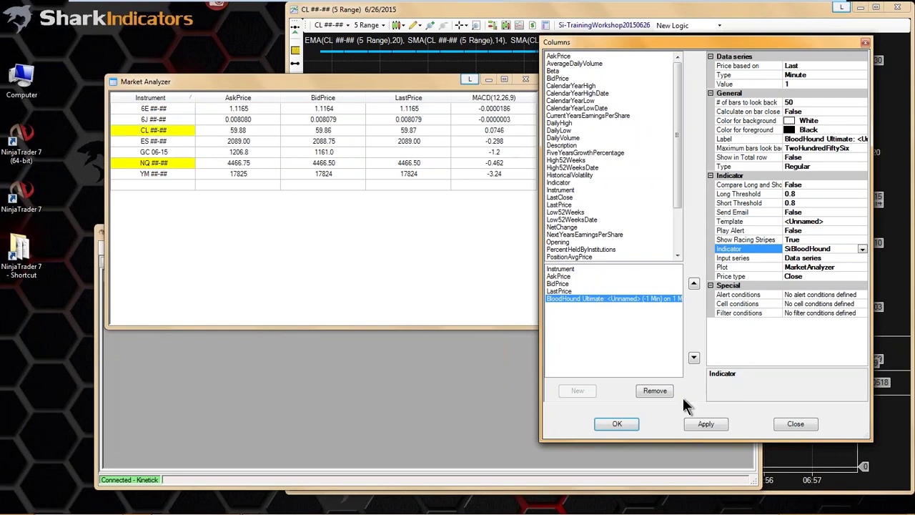
Step: Close the Columns dialog without applying the SiBloodHound changes and move the Market Analyzer window away from the CL chart
{"action": "left_click", "coordinate": [796, 424]}
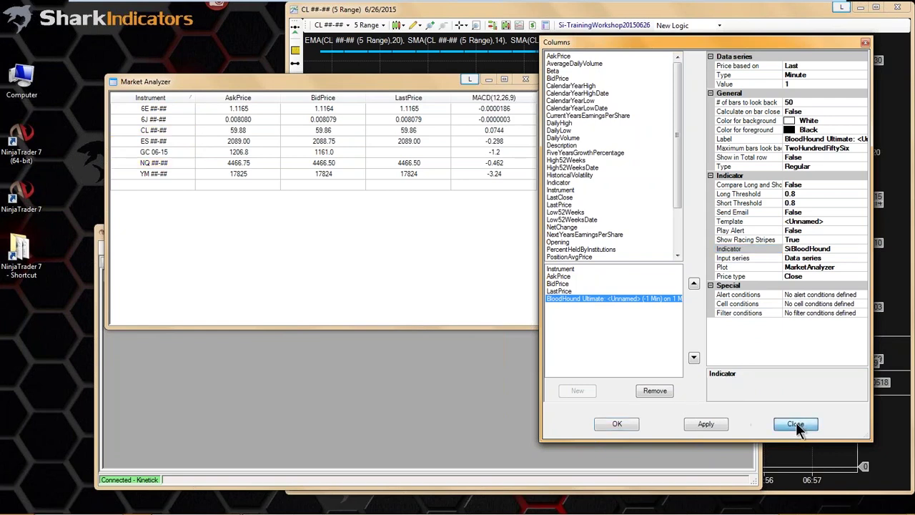
{"action": "left_click", "coordinate": [796, 424]}
{"action": "left_click_drag", "start_coordinate": [422, 77], "coordinate": [345, 106]}
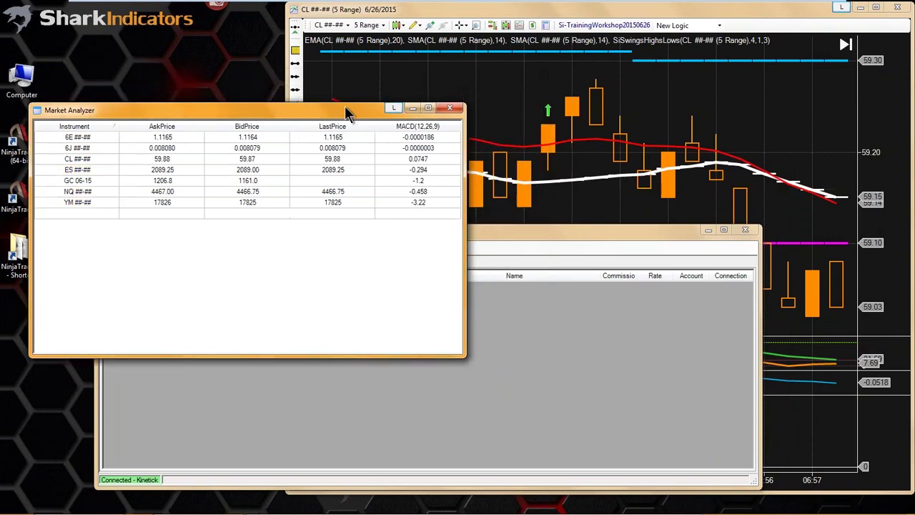
Step: Examine the long BloodHound signal in the CL chart's earlier 6/26/2015 bars, with the Market Analyzer's MACD column beside it
{"action": "left_click", "coordinate": [770, 125]}
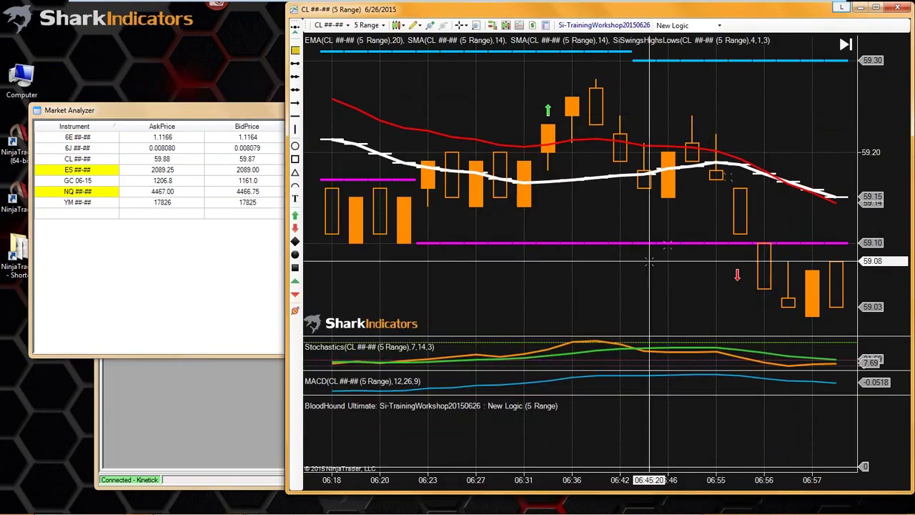
{"action": "scroll", "coordinate": [606, 268], "scroll_direction": "up", "scroll_amount": 5}
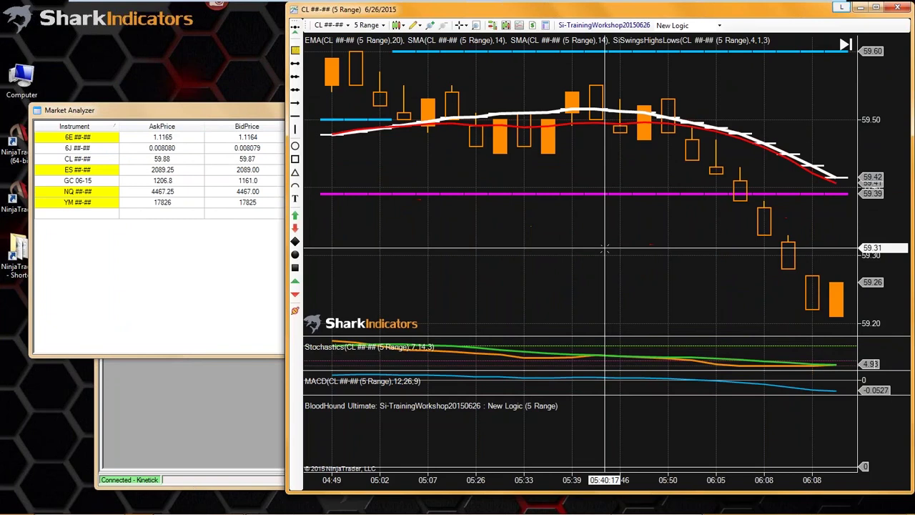
{"action": "scroll", "coordinate": [606, 268], "scroll_direction": "up", "scroll_amount": 10}
{"action": "scroll", "coordinate": [636, 285], "scroll_direction": "down", "scroll_amount": 8}
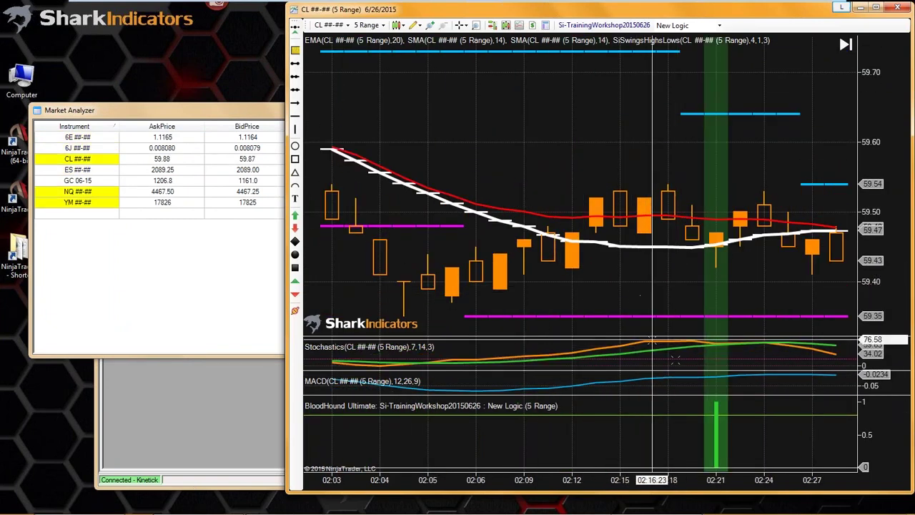
{"action": "left_click_drag", "start_coordinate": [259, 114], "coordinate": [244, 131]}
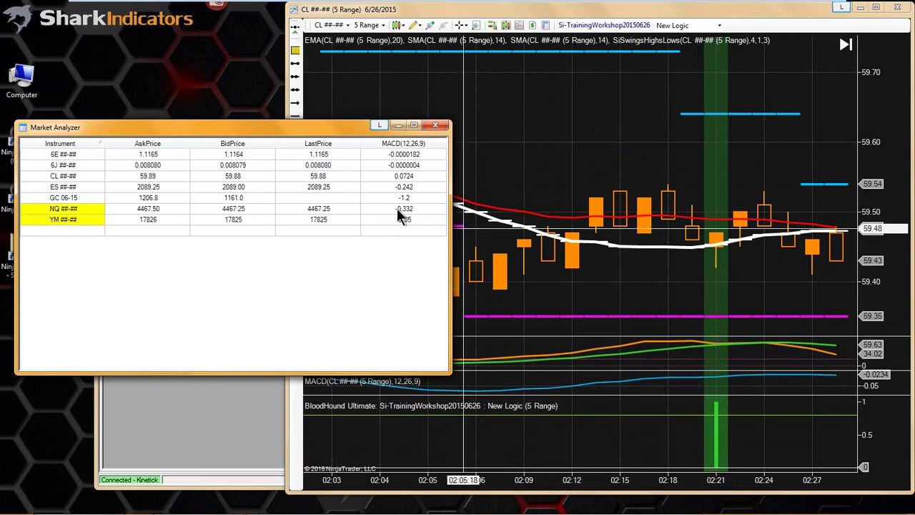
Step: Examine the short BloodHound signal on the CL chart's 6/25/2015 bars and the YM instrument's MACD cell in the Market Analyzer
{"action": "left_click", "coordinate": [648, 299]}
{"action": "scroll", "coordinate": [651, 299], "scroll_direction": "up", "scroll_amount": 5}
{"action": "scroll", "coordinate": [649, 299], "scroll_direction": "up", "scroll_amount": 10}
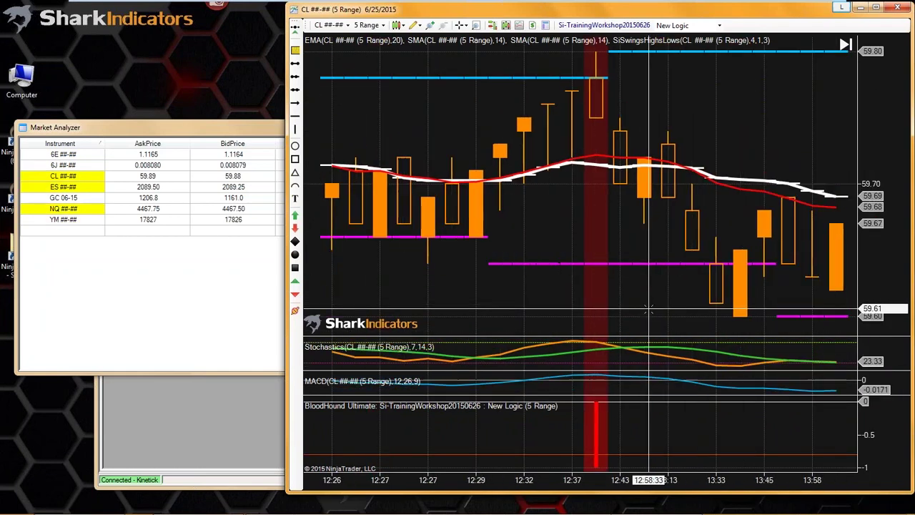
{"action": "scroll", "coordinate": [649, 309], "scroll_direction": "up", "scroll_amount": 3}
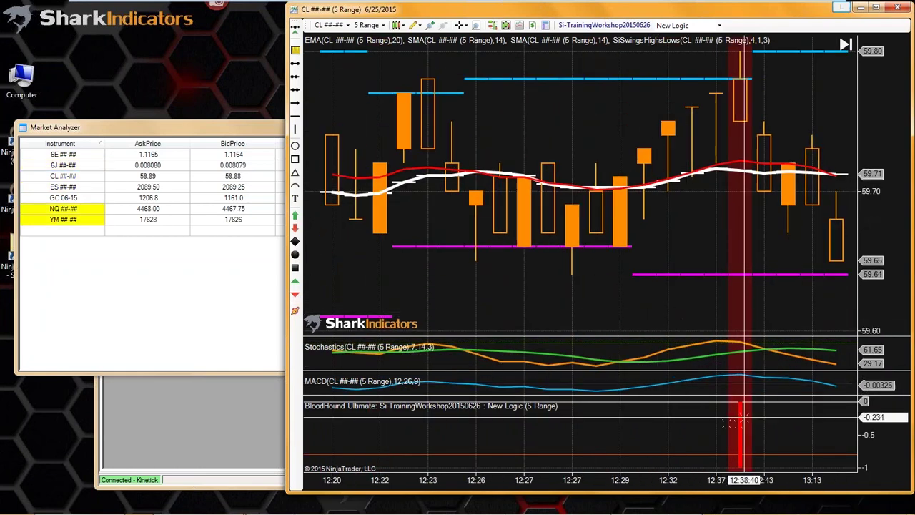
{"action": "left_click", "coordinate": [254, 299]}
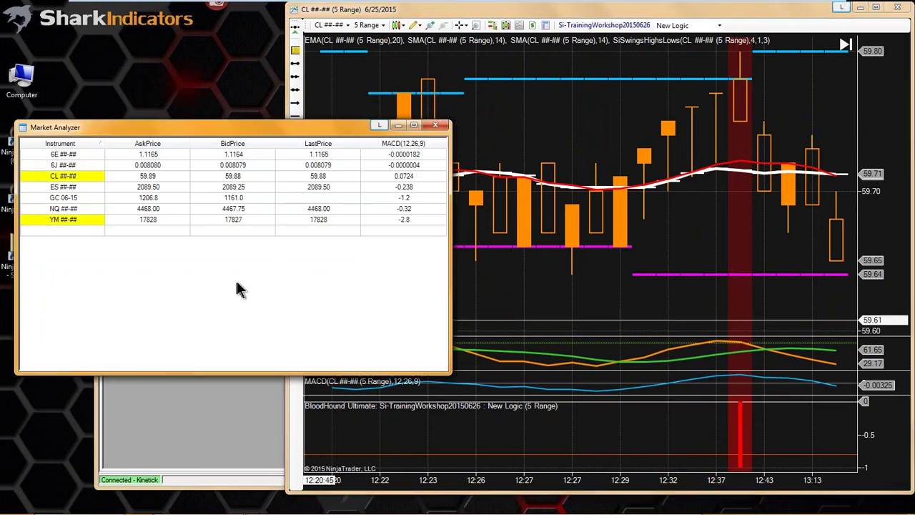
{"action": "left_click", "coordinate": [393, 221]}
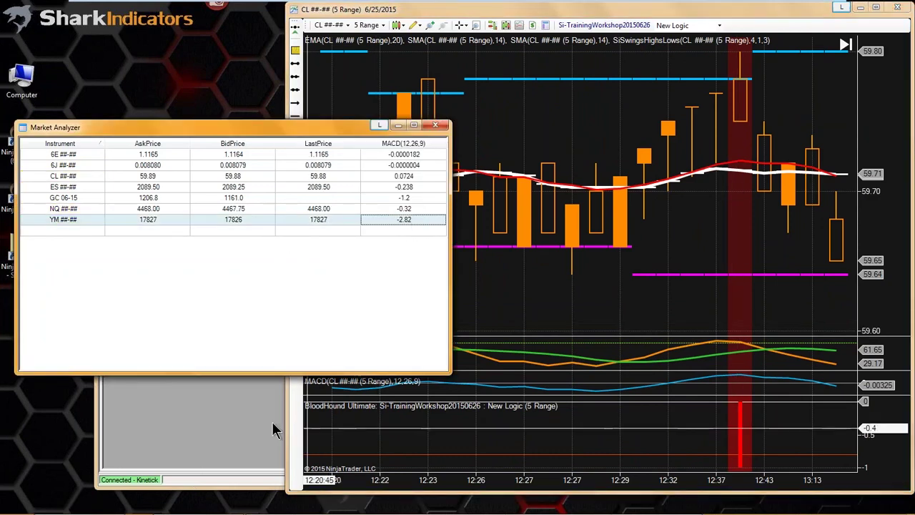
Step: Switch to the YouTube results in Internet Explorer and highlight the search words "bloodhound workshop"
{"action": "mouse_move", "coordinate": [91, 507]}
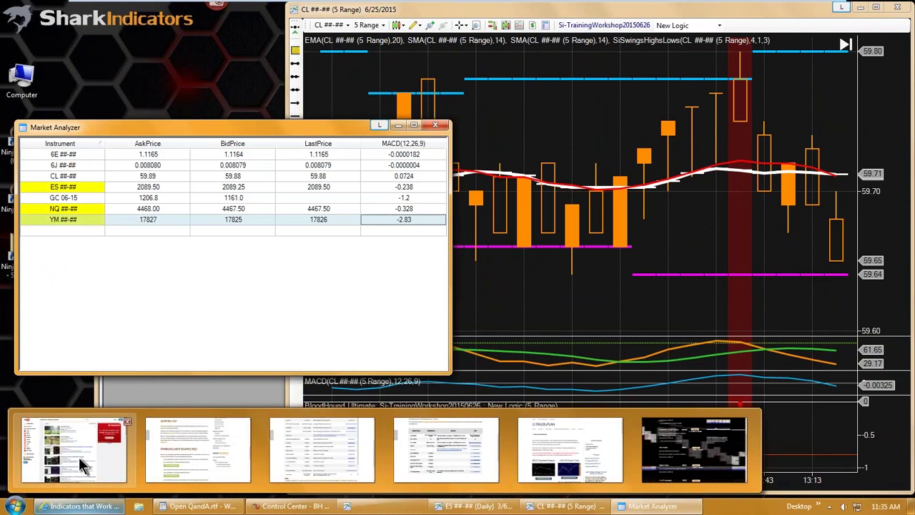
{"action": "left_click", "coordinate": [114, 454]}
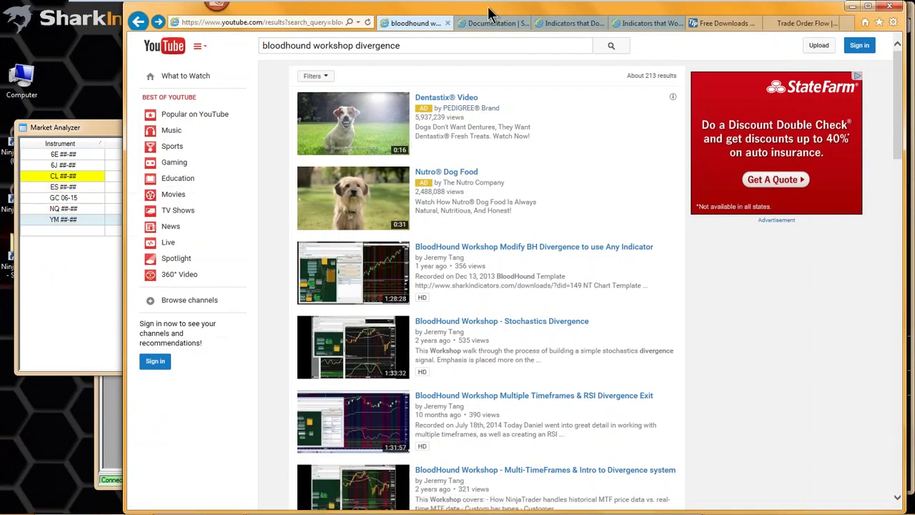
{"action": "double_click", "coordinate": [374, 45]}
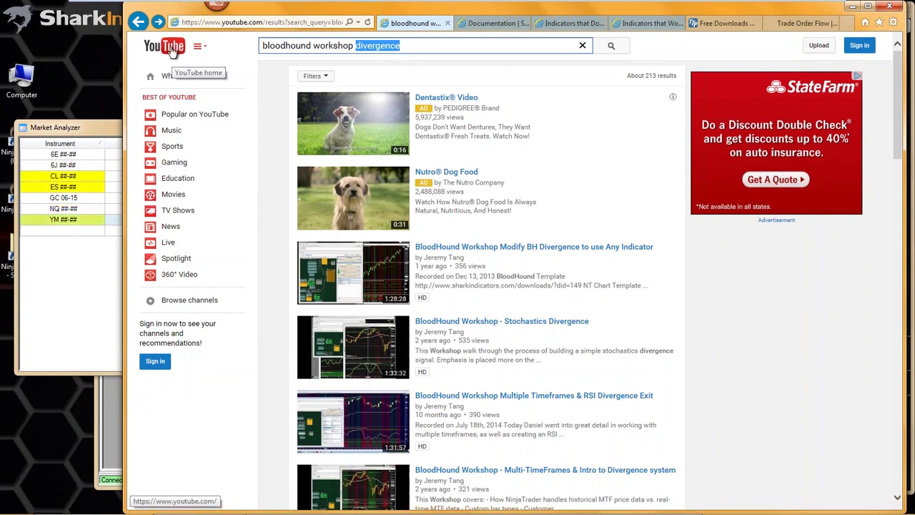
{"action": "left_click", "coordinate": [280, 46]}
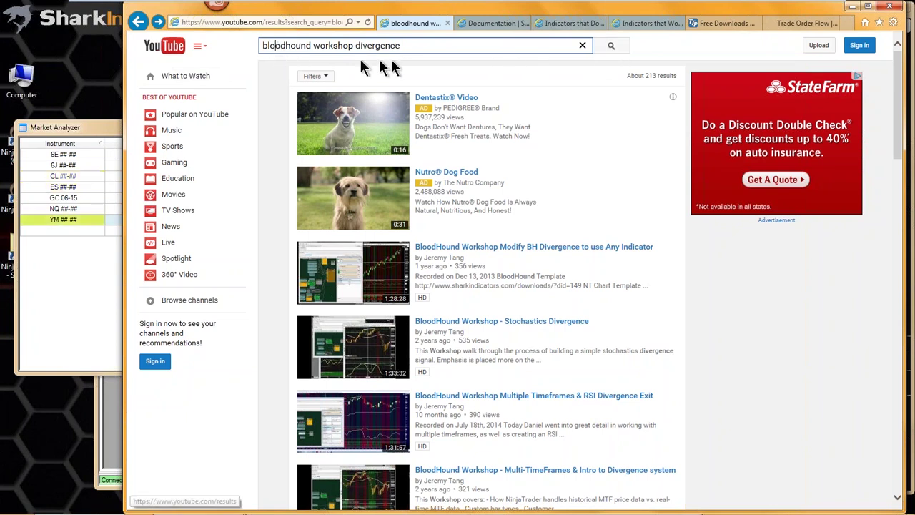
{"action": "left_click_drag", "start_coordinate": [263, 45], "coordinate": [342, 45]}
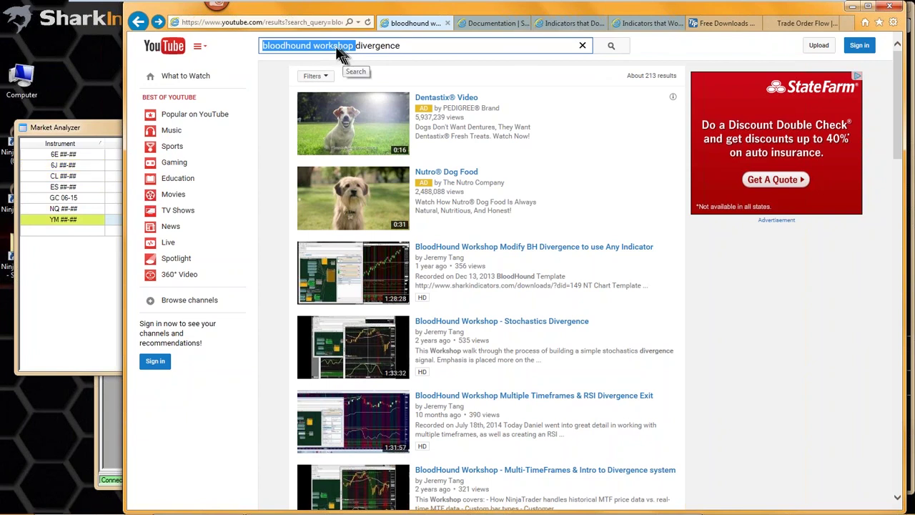
{"action": "left_click", "coordinate": [331, 45]}
{"action": "double_click", "coordinate": [330, 45]}
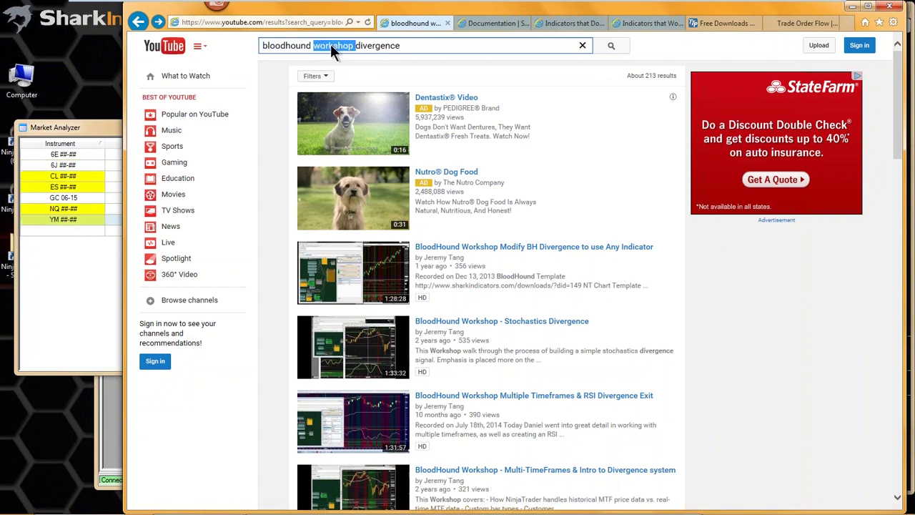
{"action": "double_click", "coordinate": [288, 47]}
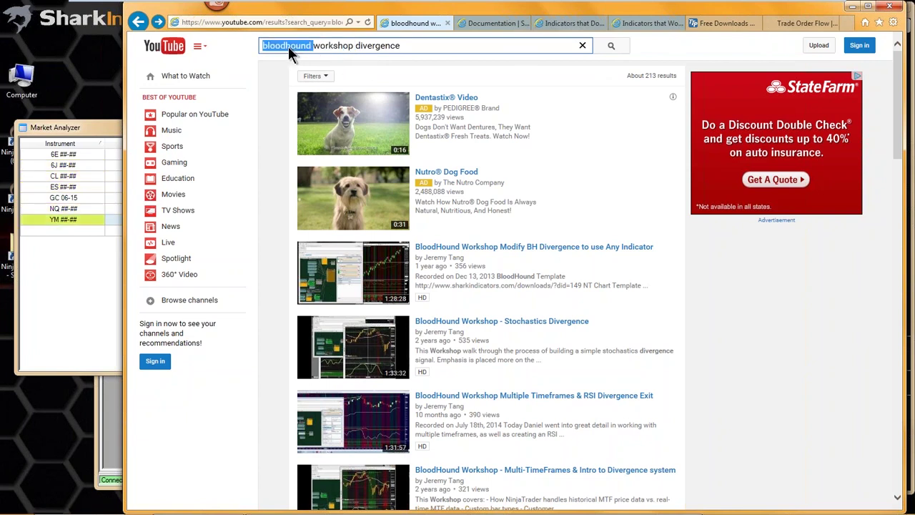
Step: Search YouTube for "bloodhound workshop market analyzer" in place of the divergence search and browse the workshop videos
{"action": "double_click", "coordinate": [381, 47]}
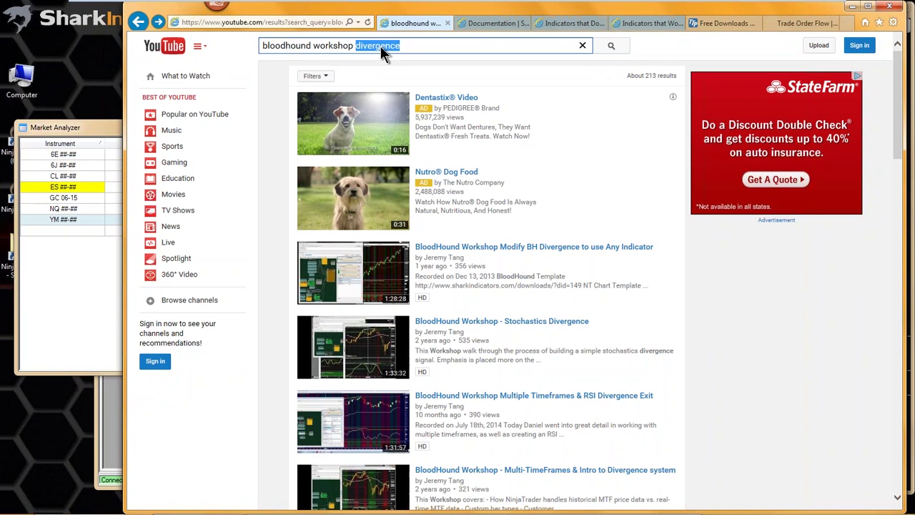
{"action": "type", "text": "market anan"}
{"action": "key", "text": "BackSpace"}
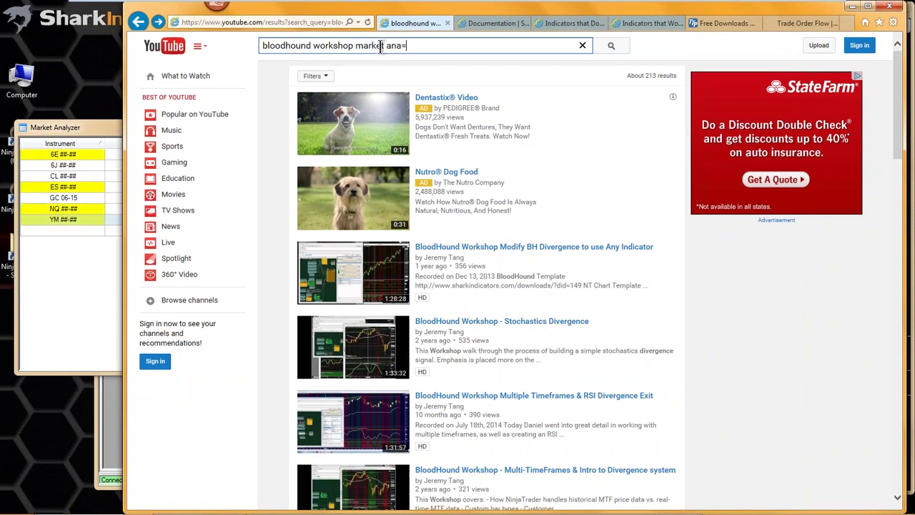
{"action": "type", "text": "ly"}
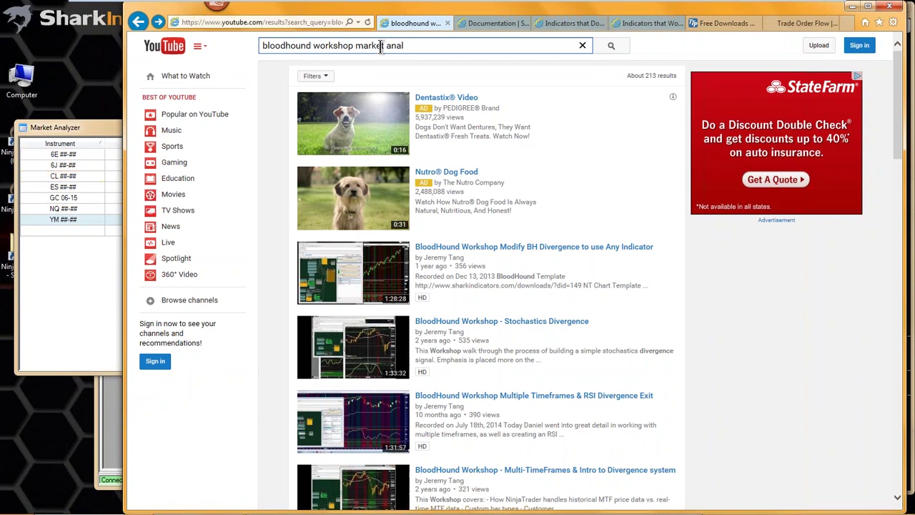
{"action": "type", "text": "zer"}
{"action": "key", "text": "Return"}
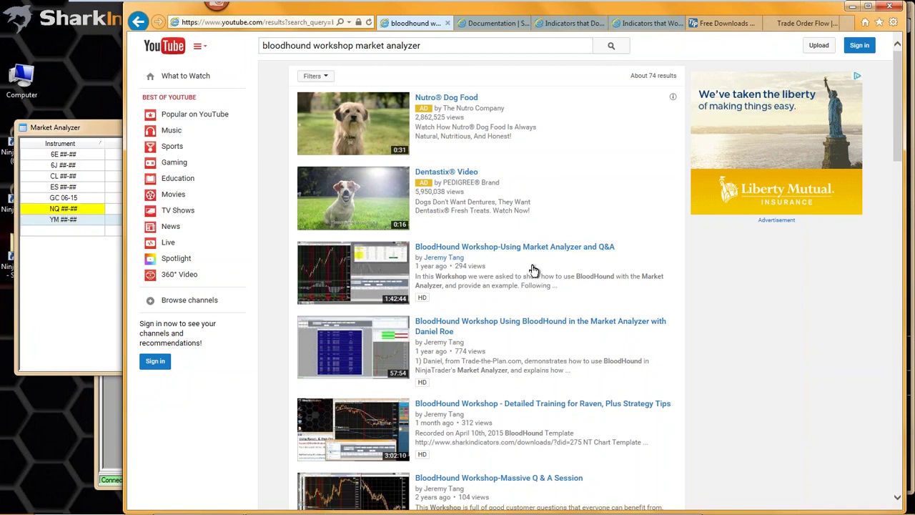
{"action": "scroll", "coordinate": [533, 271], "scroll_direction": "down", "scroll_amount": 1}
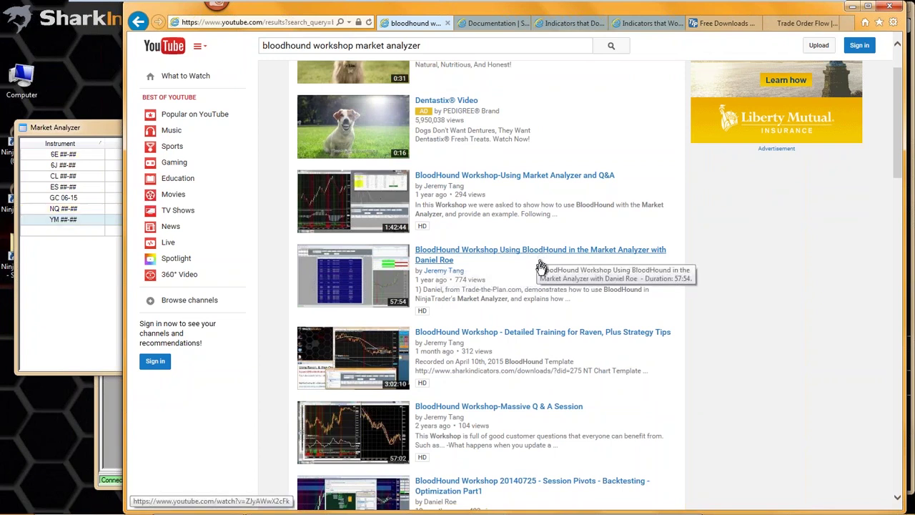
{"action": "scroll", "coordinate": [540, 264], "scroll_direction": "down", "scroll_amount": 2}
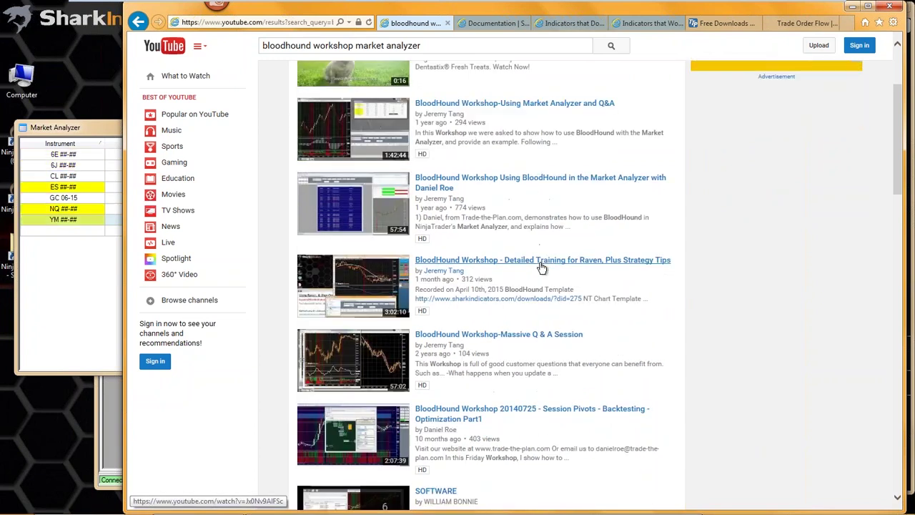
Step: Review the Market Analyzer workshop videos in the YouTube results and highlight the search words "market analyzer"
{"action": "scroll", "coordinate": [541, 268], "scroll_direction": "down", "scroll_amount": 1}
{"action": "scroll", "coordinate": [541, 266], "scroll_direction": "up", "scroll_amount": 1}
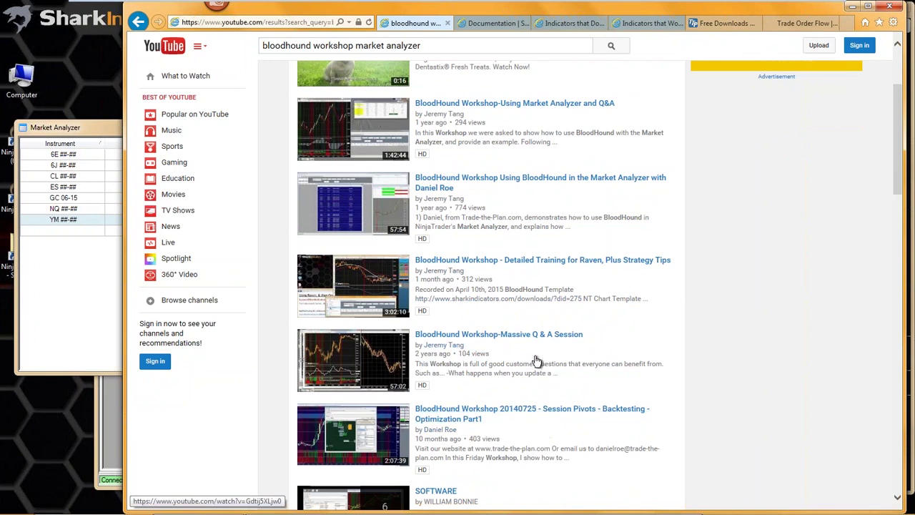
{"action": "scroll", "coordinate": [537, 361], "scroll_direction": "up", "scroll_amount": 2}
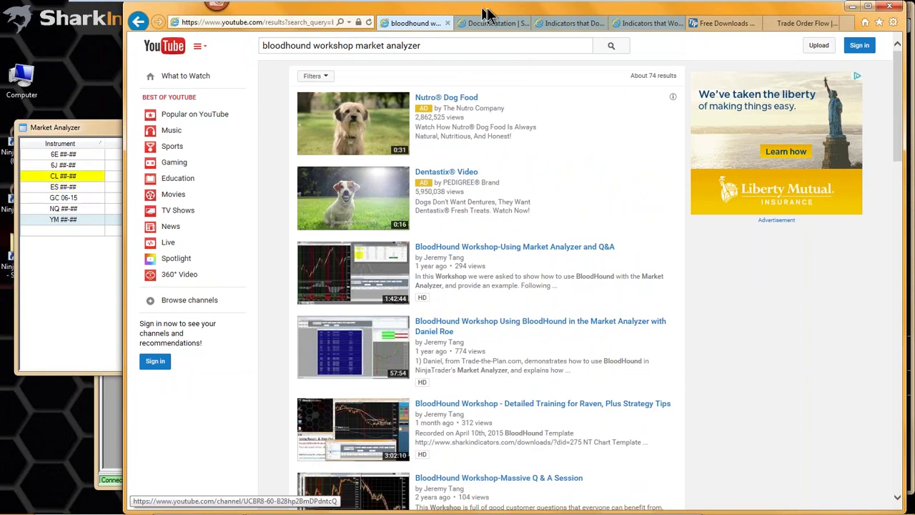
{"action": "left_click_drag", "start_coordinate": [489, 10], "coordinate": [463, 10]}
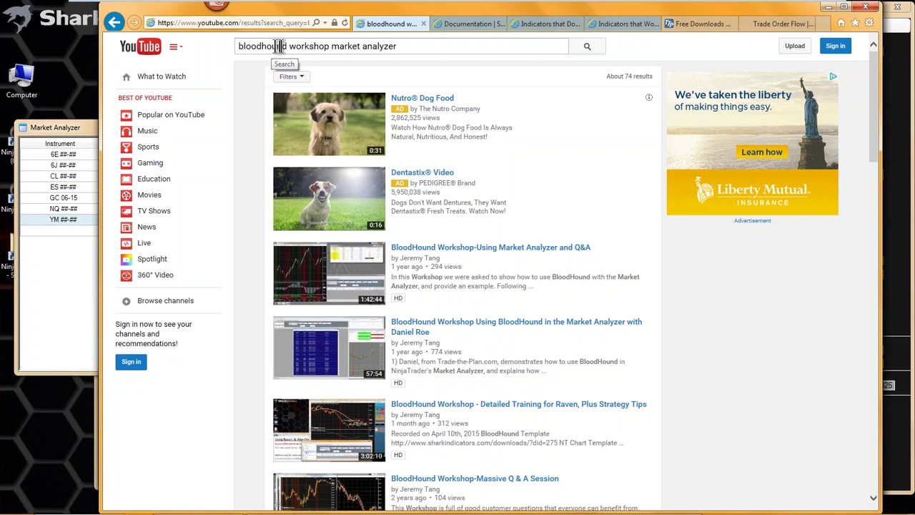
{"action": "left_click_drag", "start_coordinate": [238, 48], "coordinate": [390, 52]}
{"action": "left_click", "coordinate": [336, 45]}
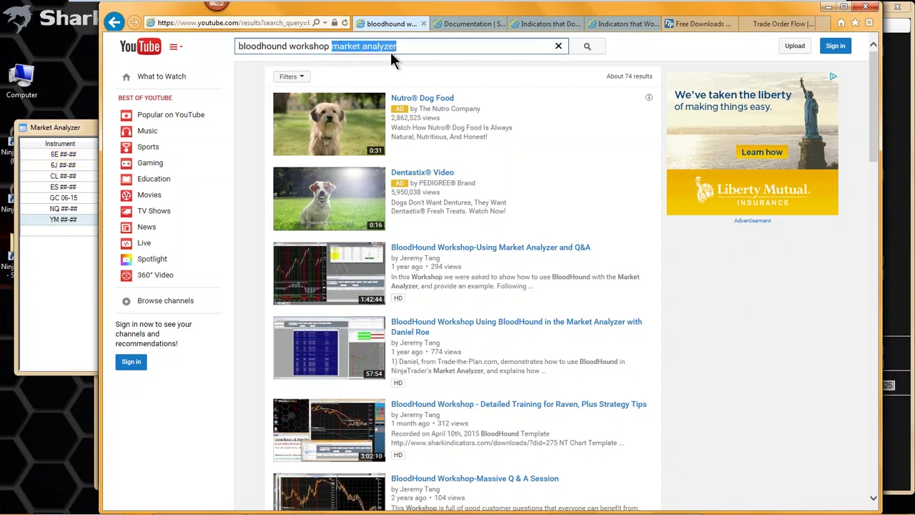
Step: Switch to the SharkIndicators documentation page and go from there to the site's home page
{"action": "left_click", "coordinate": [463, 25]}
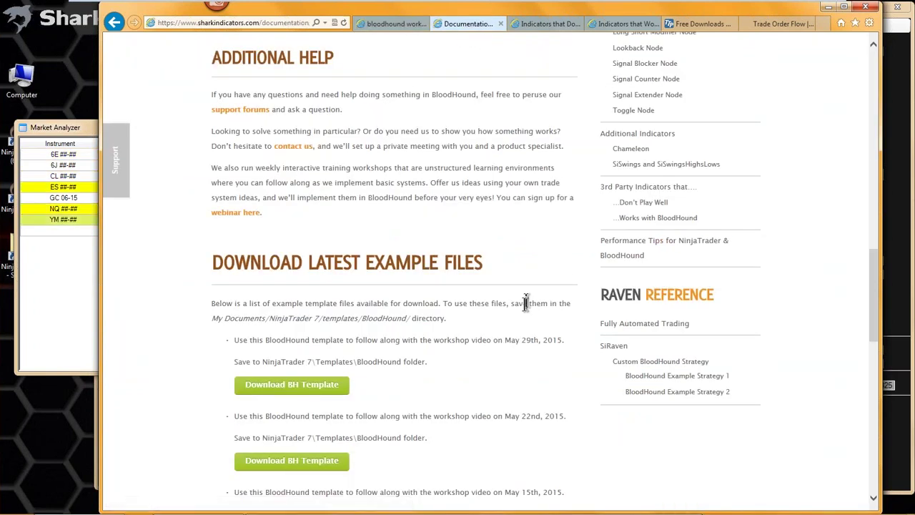
{"action": "scroll", "coordinate": [522, 300], "scroll_direction": "up", "scroll_amount": 15}
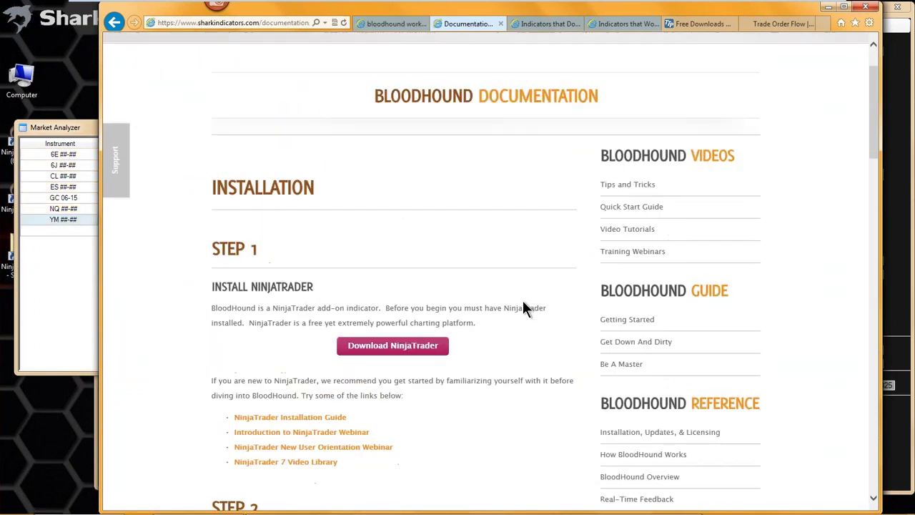
{"action": "scroll", "coordinate": [522, 302], "scroll_direction": "up", "scroll_amount": 2}
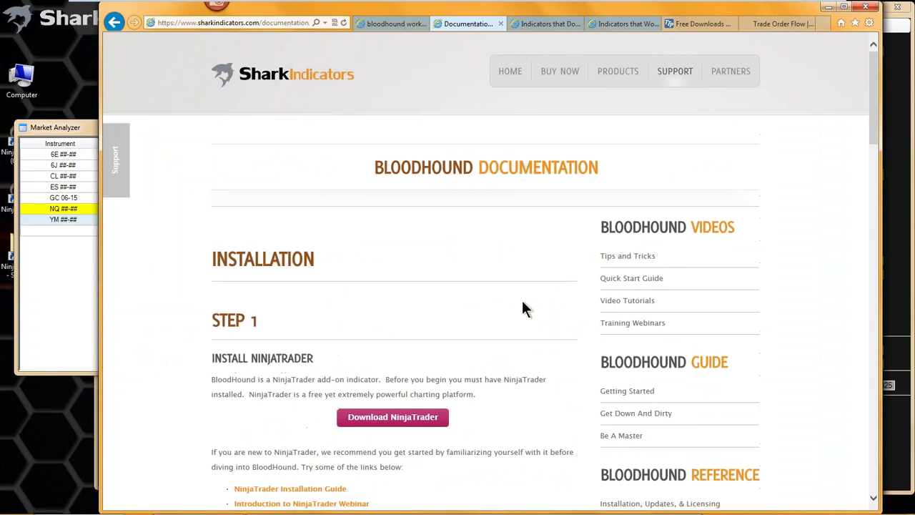
{"action": "left_click", "coordinate": [509, 76]}
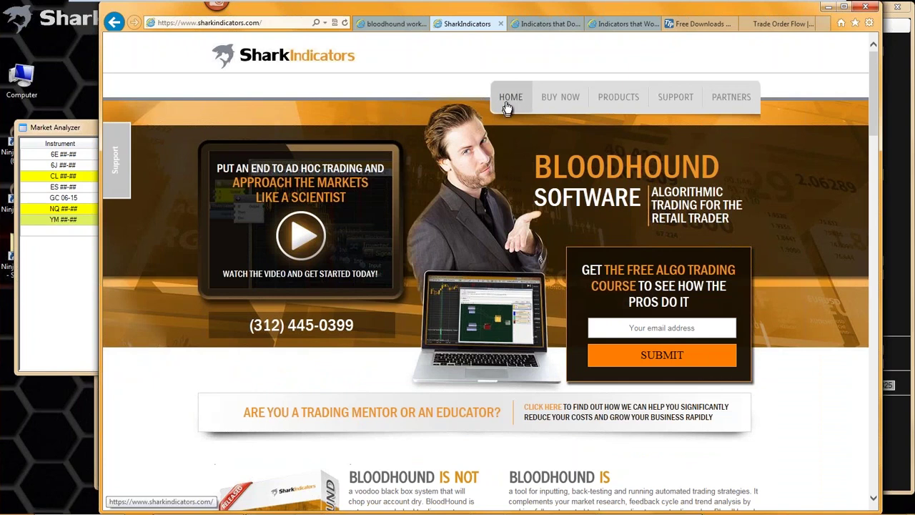
Step: Open the Training Workshops page under Learn BloodHound in the site's support section and go to the Recorded Workshops list
{"action": "mouse_move", "coordinate": [674, 104]}
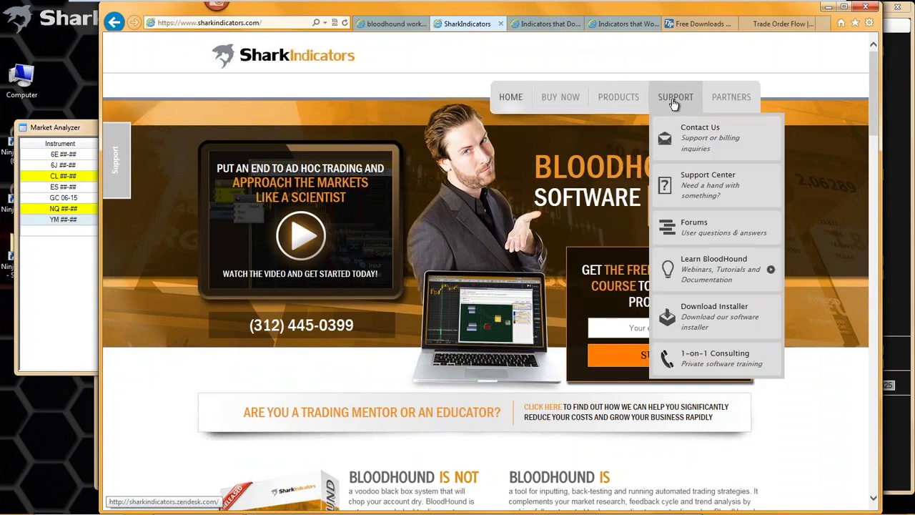
{"action": "mouse_move", "coordinate": [682, 275]}
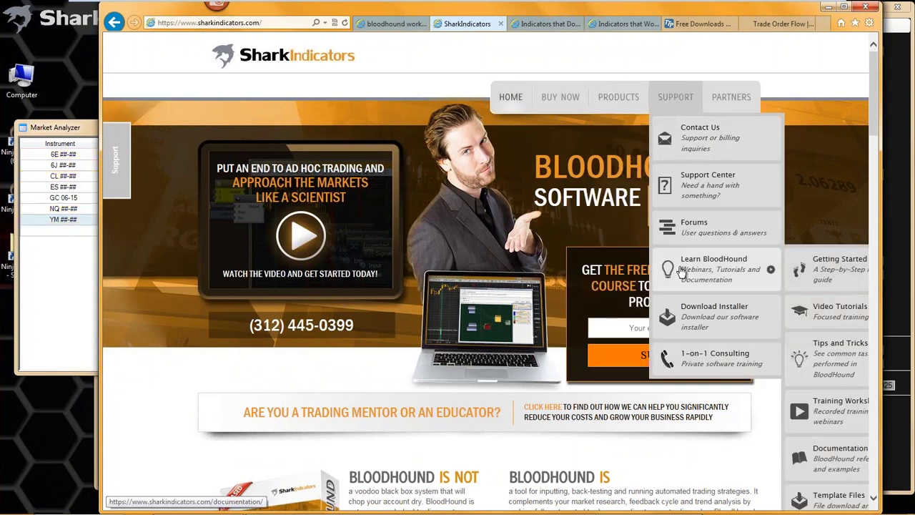
{"action": "scroll", "coordinate": [690, 271], "scroll_direction": "down", "scroll_amount": 2}
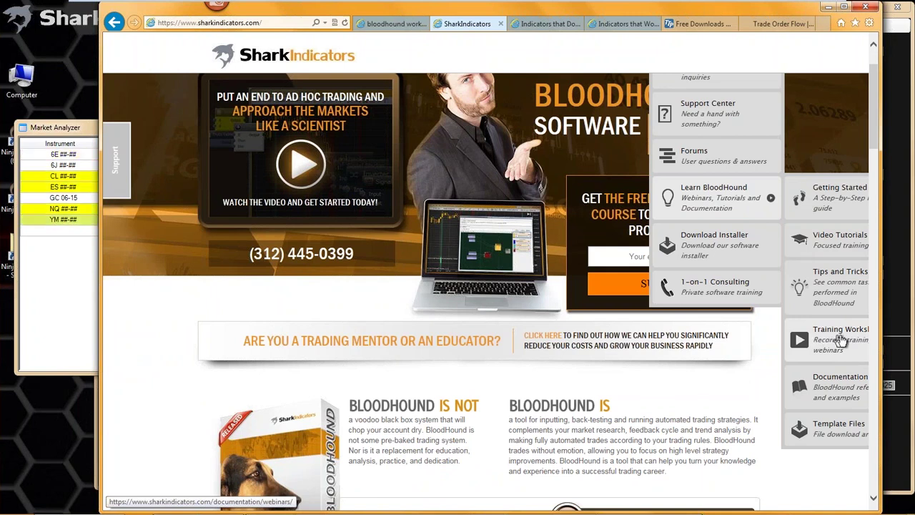
{"action": "left_click", "coordinate": [831, 349]}
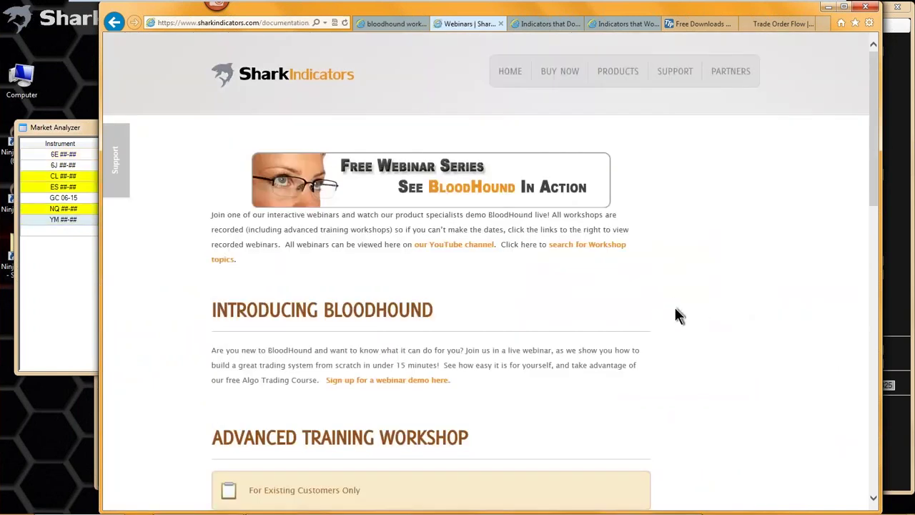
{"action": "scroll", "coordinate": [682, 307], "scroll_direction": "down", "scroll_amount": 5}
{"action": "scroll", "coordinate": [692, 311], "scroll_direction": "down", "scroll_amount": 7}
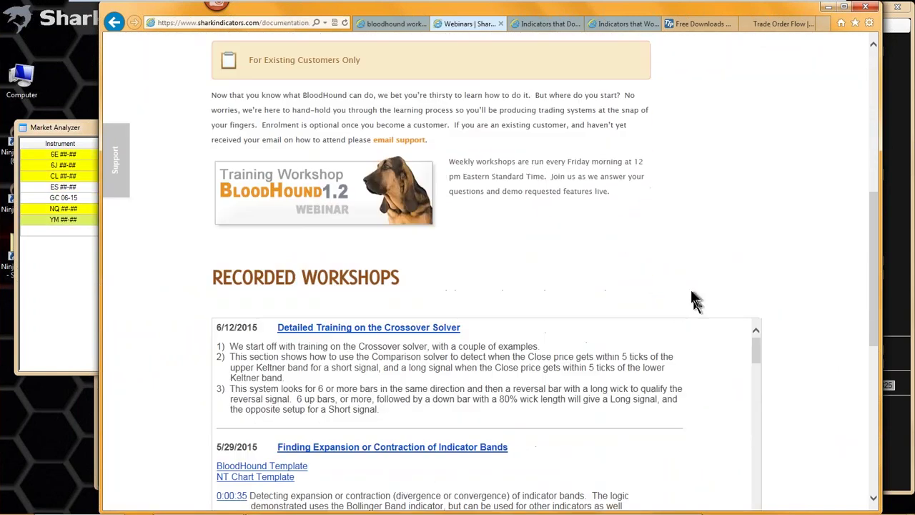
{"action": "scroll", "coordinate": [781, 309], "scroll_direction": "down", "scroll_amount": 2}
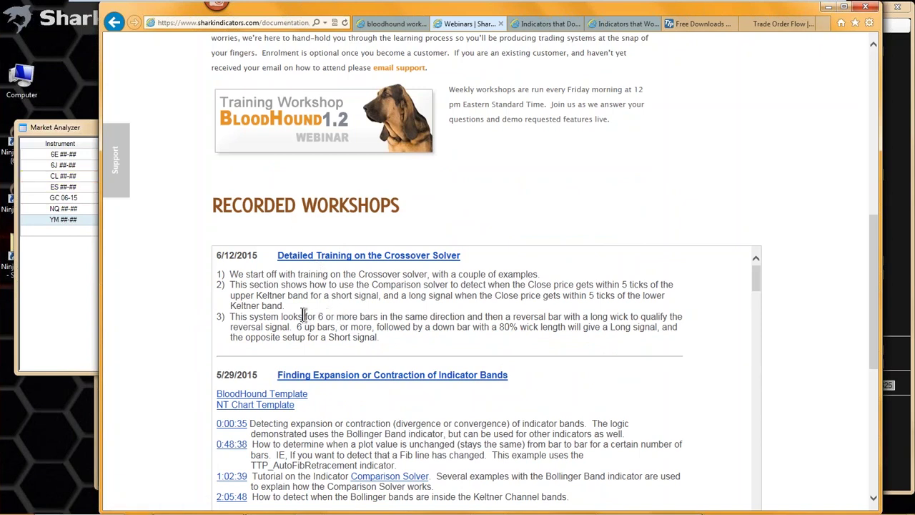
Step: Open the YouTube video "BloodHound Workshop-Using Market Analyzer and Q&A", expand its full description and pause playback
{"action": "left_click", "coordinate": [403, 30]}
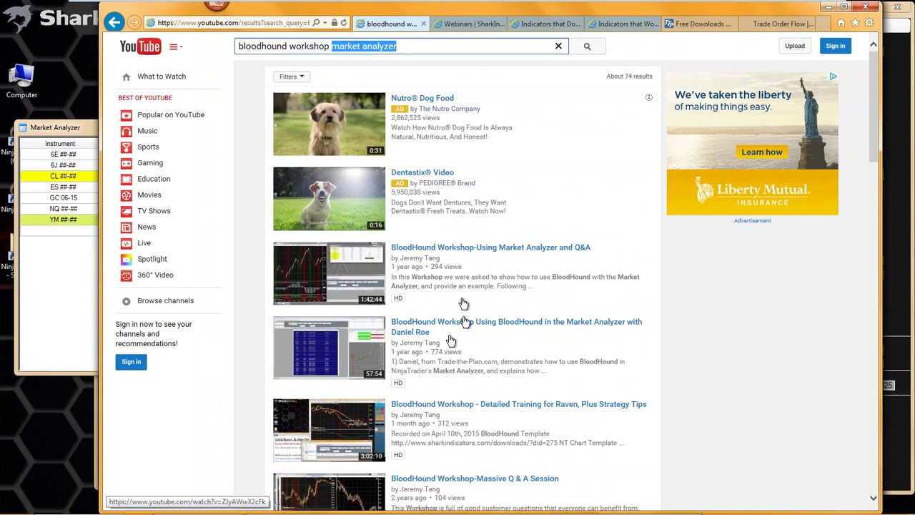
{"action": "left_click", "coordinate": [459, 249]}
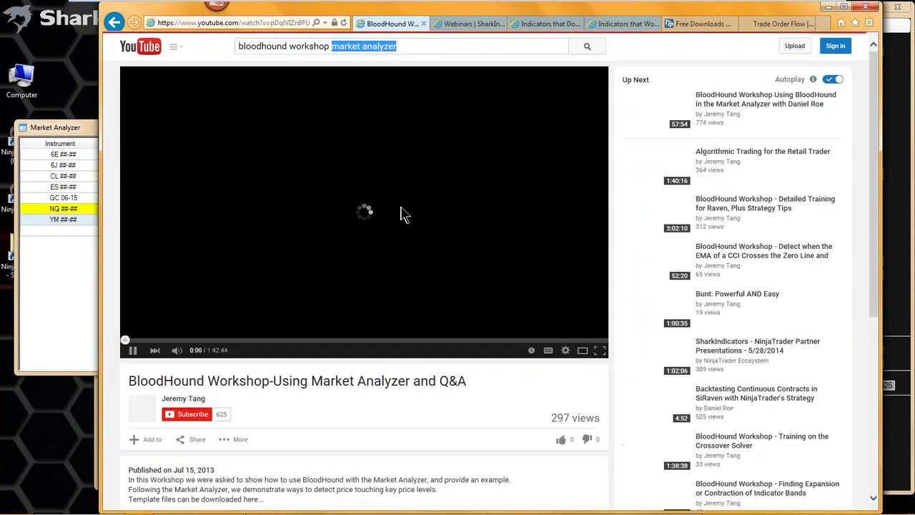
{"action": "left_click", "coordinate": [406, 222]}
{"action": "scroll", "coordinate": [394, 321], "scroll_direction": "down", "scroll_amount": 3}
{"action": "scroll", "coordinate": [393, 325], "scroll_direction": "up", "scroll_amount": 1}
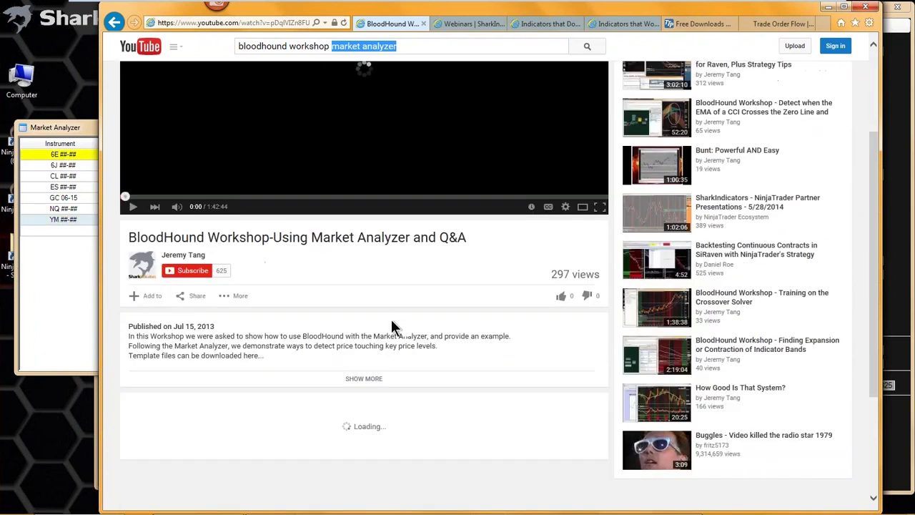
{"action": "left_click", "coordinate": [363, 169]}
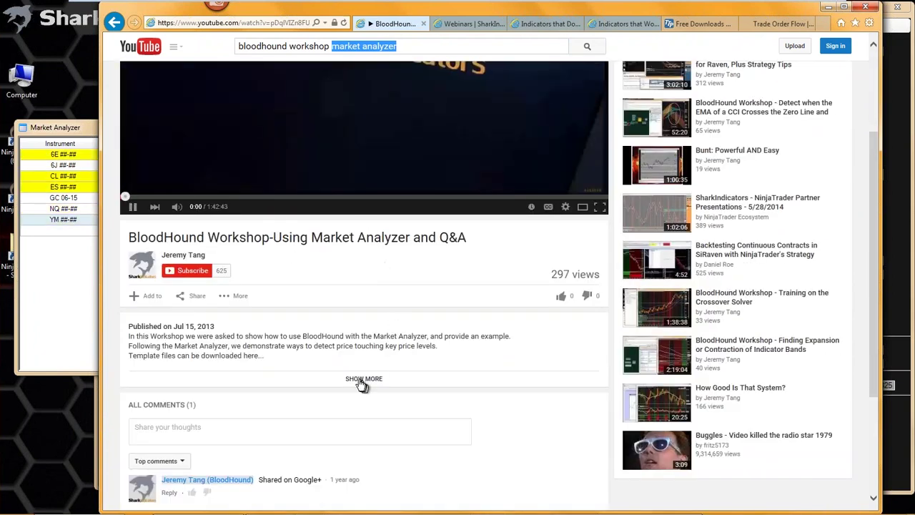
{"action": "left_click", "coordinate": [361, 383]}
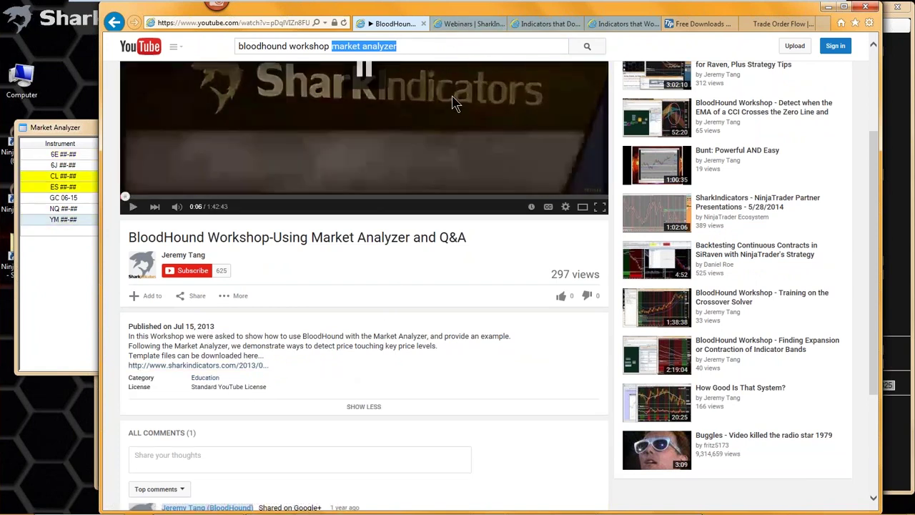
Step: Open the 5/29/2015 workshop video "Finding Expansion or Contraction of Indicator Bands" from the SharkIndicators list, then close it and return to the list
{"action": "left_click", "coordinate": [469, 24]}
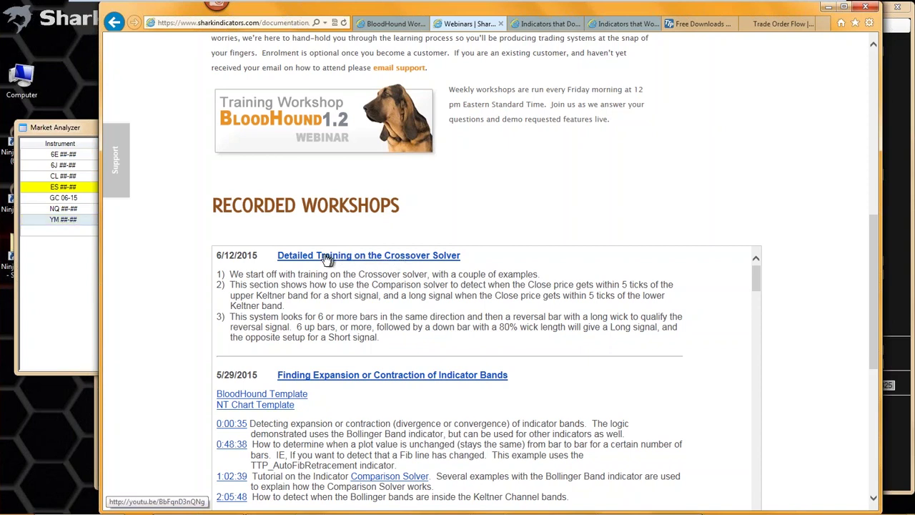
{"action": "left_click", "coordinate": [344, 378]}
{"action": "left_click", "coordinate": [346, 383]}
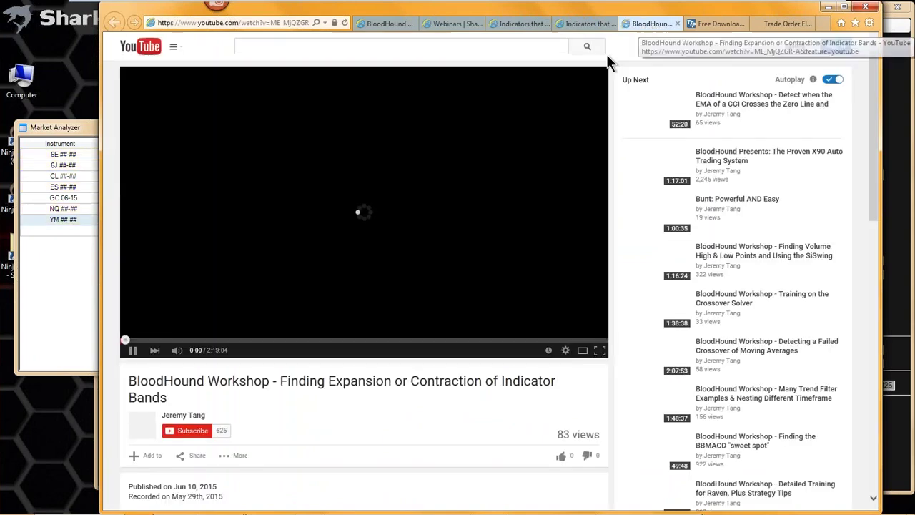
{"action": "left_click", "coordinate": [677, 24]}
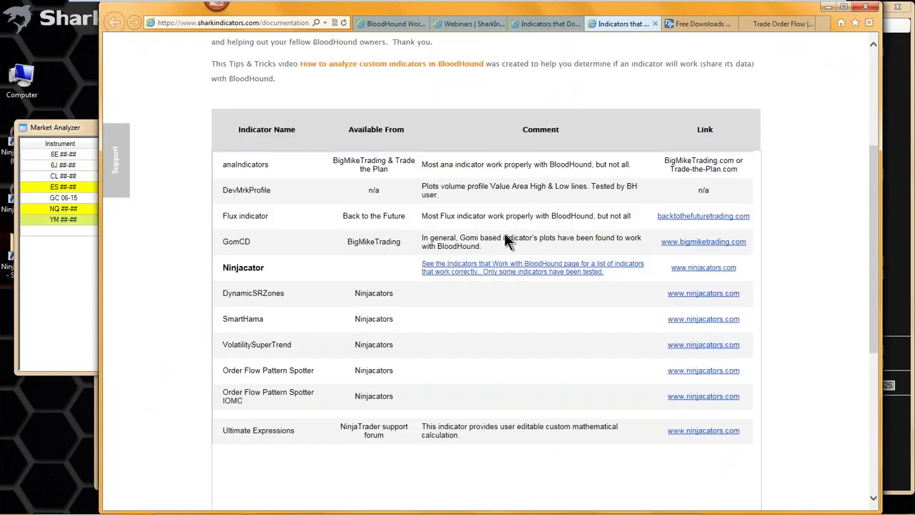
{"action": "left_click", "coordinate": [560, 29]}
{"action": "left_click", "coordinate": [473, 23]}
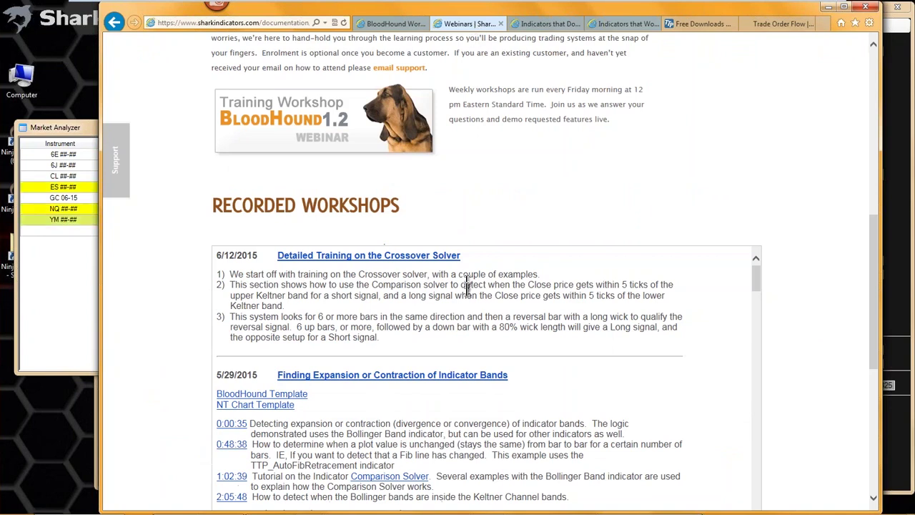
Step: Browse the Recorded Workshops list down to the 4/10/2015 entry "Detailed Training Guide for Raven Plus Strategy Tips"
{"action": "scroll", "coordinate": [794, 363], "scroll_direction": "down", "scroll_amount": 2}
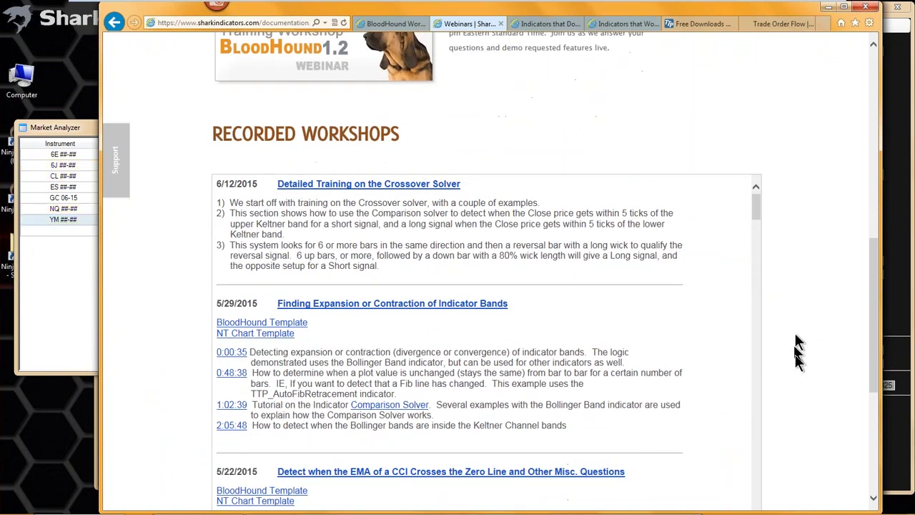
{"action": "scroll", "coordinate": [802, 341], "scroll_direction": "down", "scroll_amount": 2}
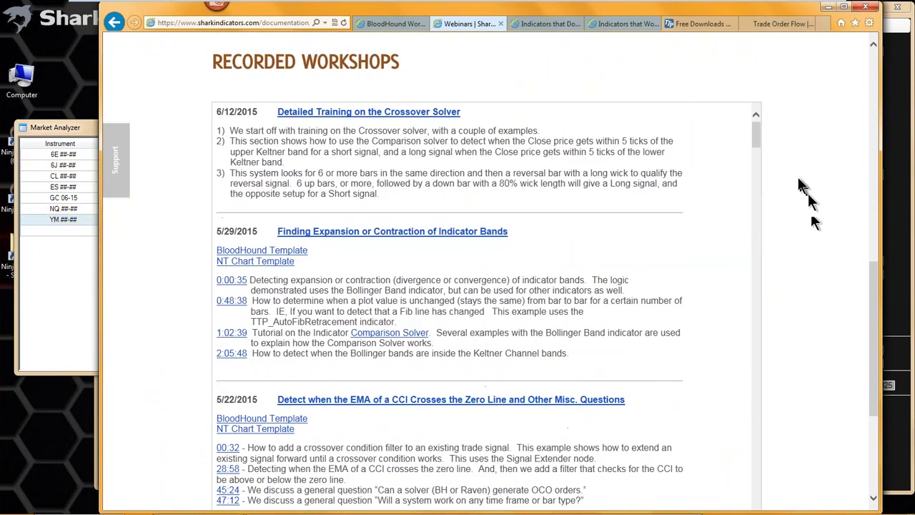
{"action": "left_click_drag", "start_coordinate": [755, 135], "coordinate": [760, 215]}
{"action": "scroll", "coordinate": [797, 301], "scroll_direction": "down", "scroll_amount": 2}
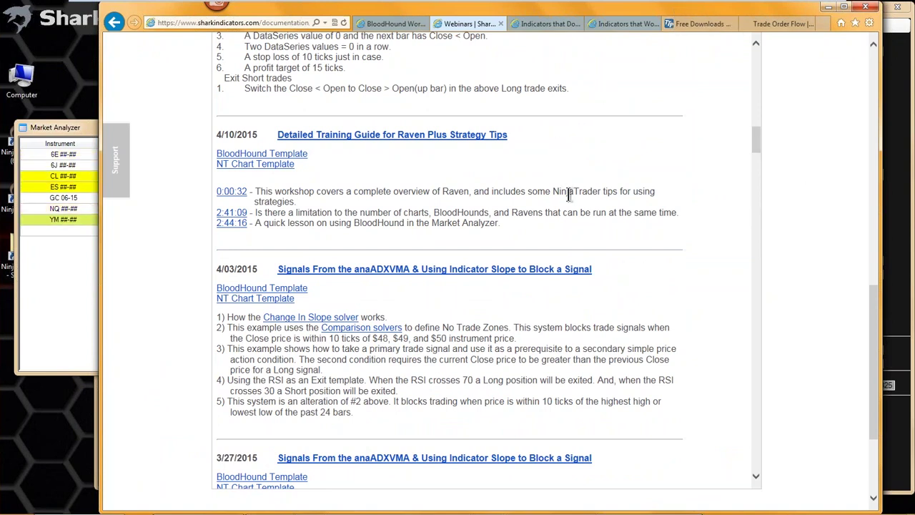
{"action": "left_click_drag", "start_coordinate": [754, 141], "coordinate": [754, 143]}
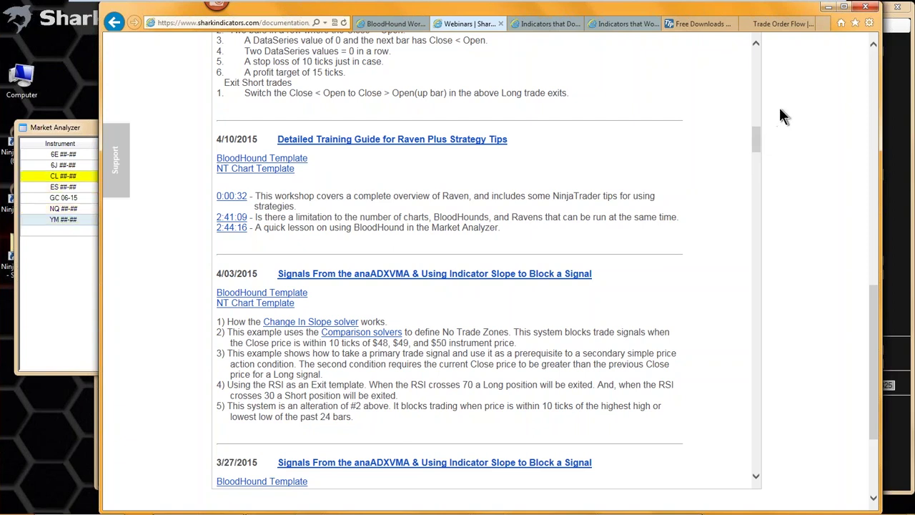
Step: Search the webinars page for "market" and look through the workshop entries around the Market Analyzer lesson
{"action": "key", "text": "ctrl+f"}
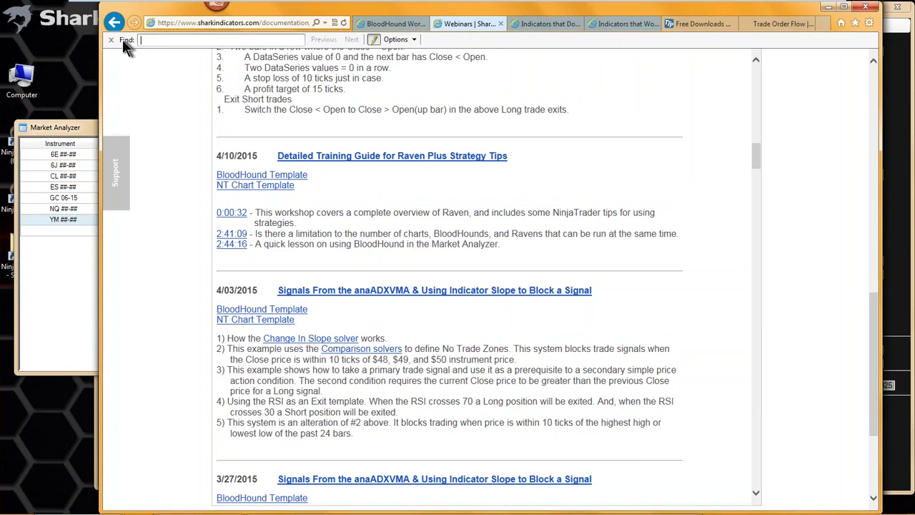
{"action": "type", "text": "marke"}
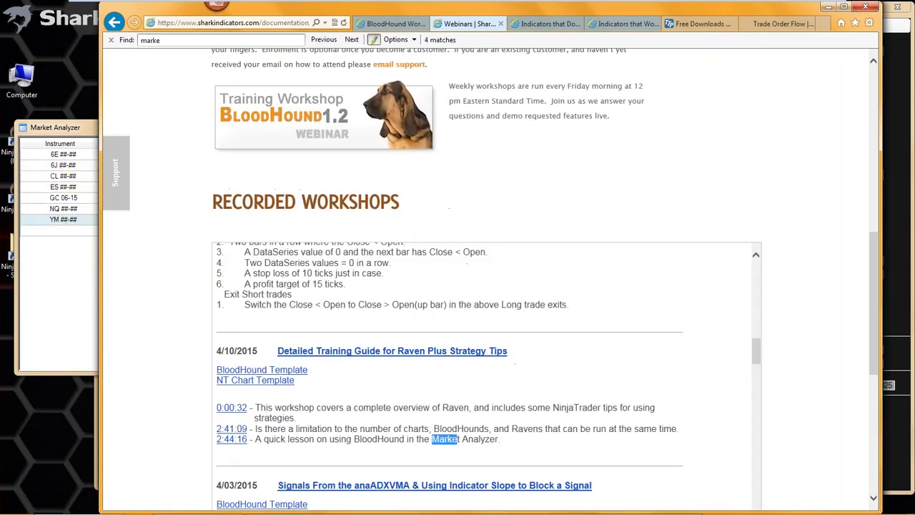
{"action": "type", "text": "t"}
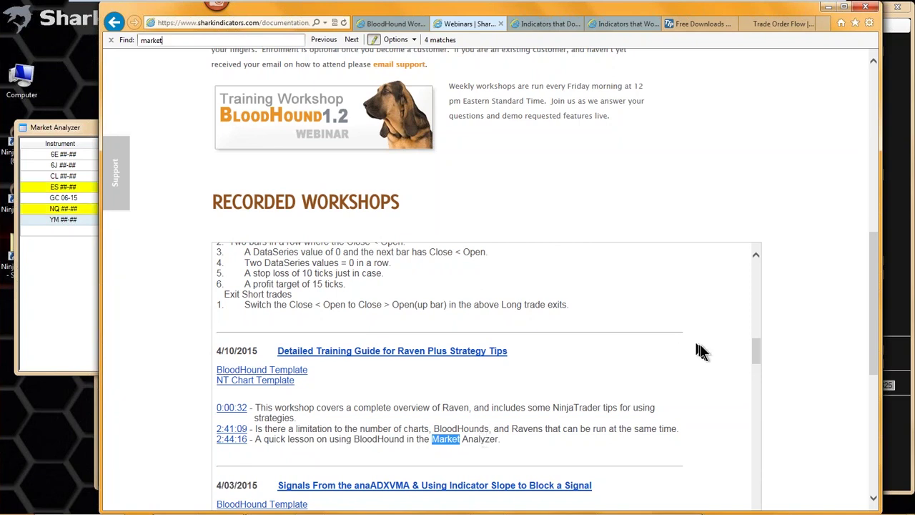
{"action": "left_click_drag", "start_coordinate": [754, 347], "coordinate": [758, 361]}
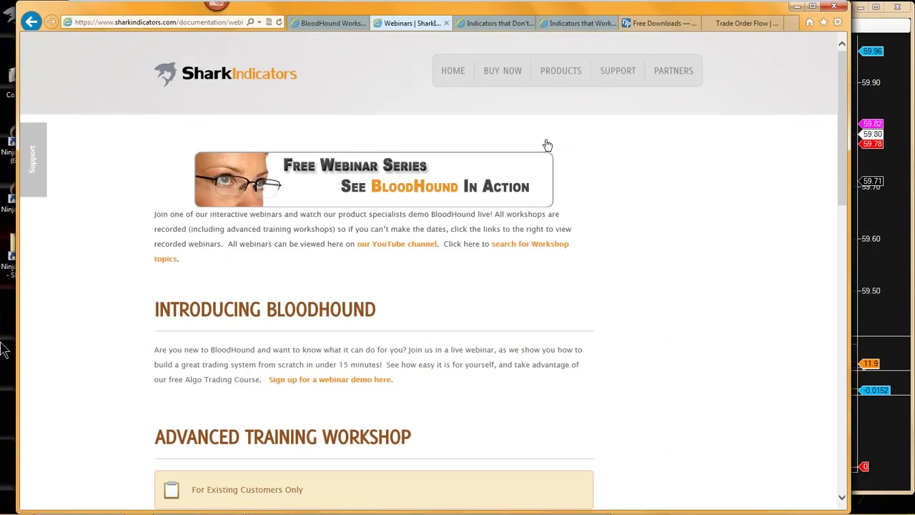
Step: Minimize the browser to return to the NQ and CL charts in NinjaTrader
{"action": "left_click", "coordinate": [795, 8]}
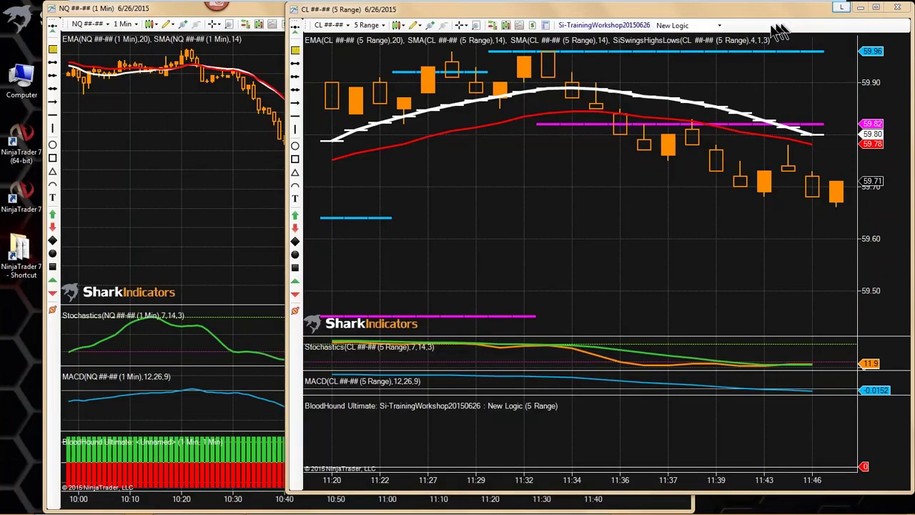
{"action": "right_click", "coordinate": [501, 175]}
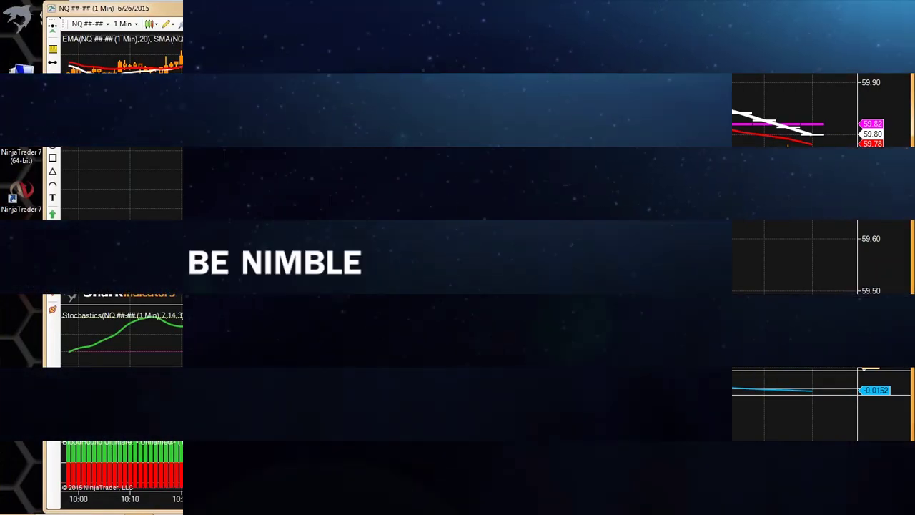